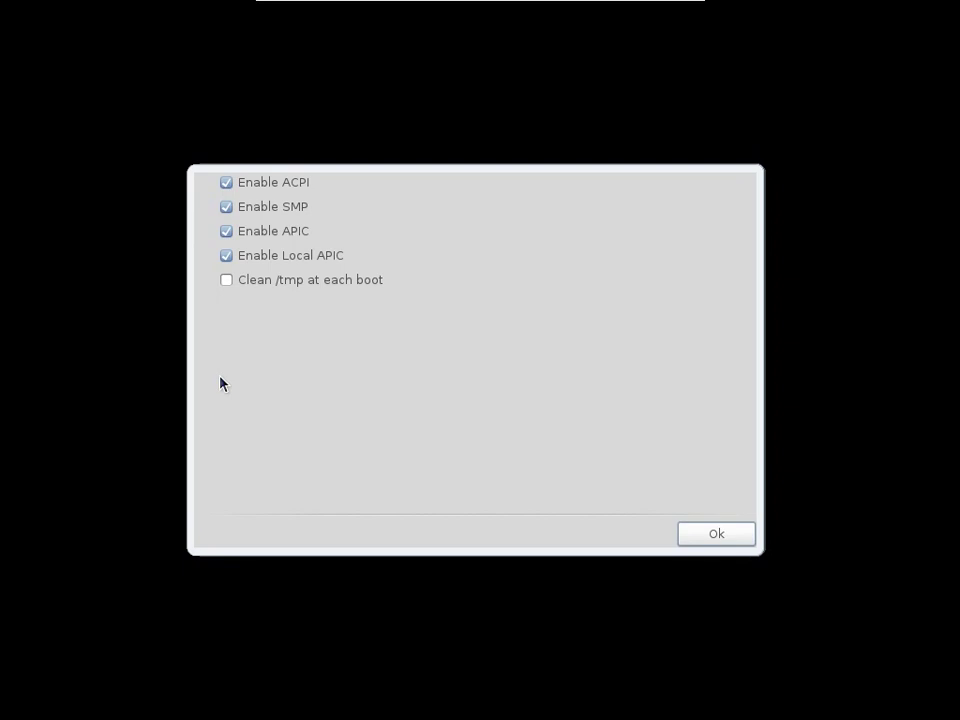
- Accept the advanced boot options with ACPI, SMP and APIC left enabled
{"action": "left_click", "coordinate": [703, 537]}
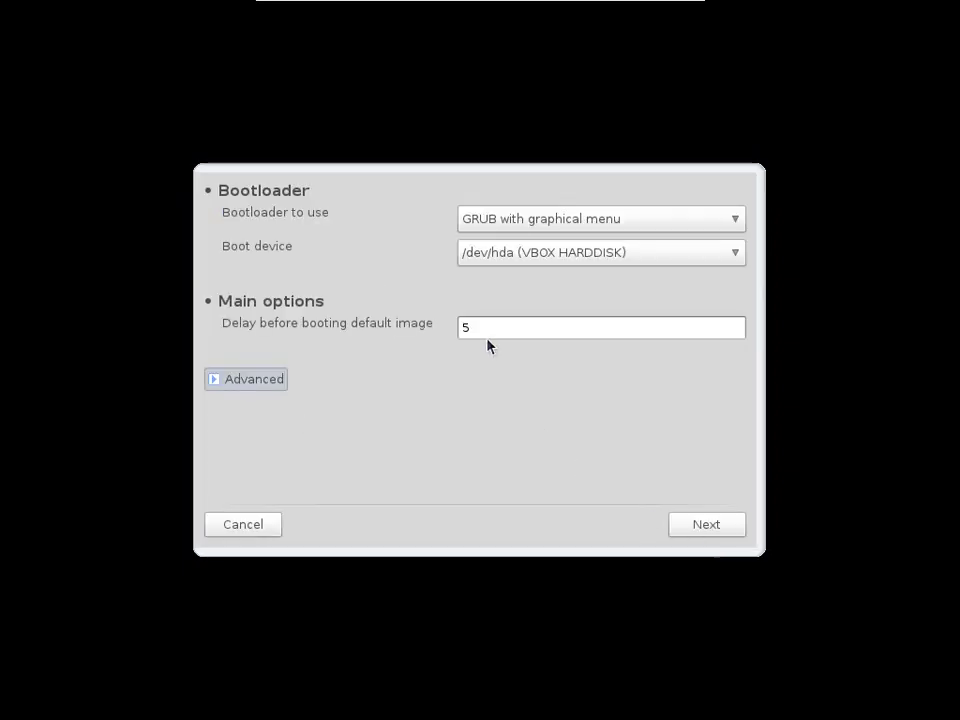
- Change the GRUB boot delay from 5 to 3 seconds, install the bootloader and finish installing
{"action": "left_click_drag", "start_coordinate": [487, 337], "coordinate": [439, 332]}
{"action": "type", "text": "3"}
{"action": "left_click", "coordinate": [705, 533]}
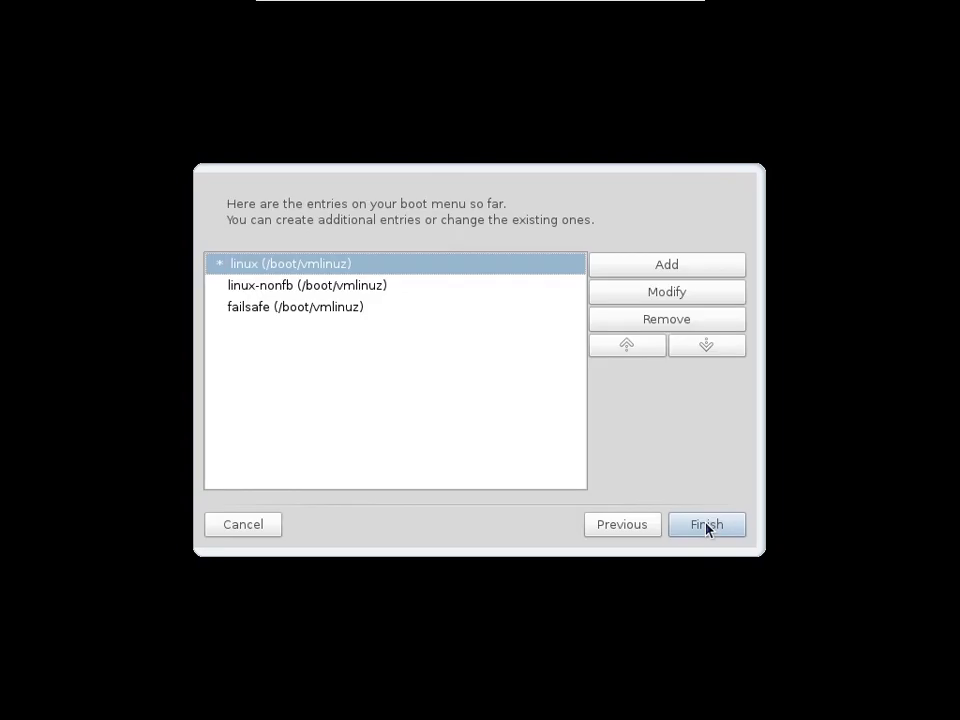
{"action": "left_click", "coordinate": [707, 527]}
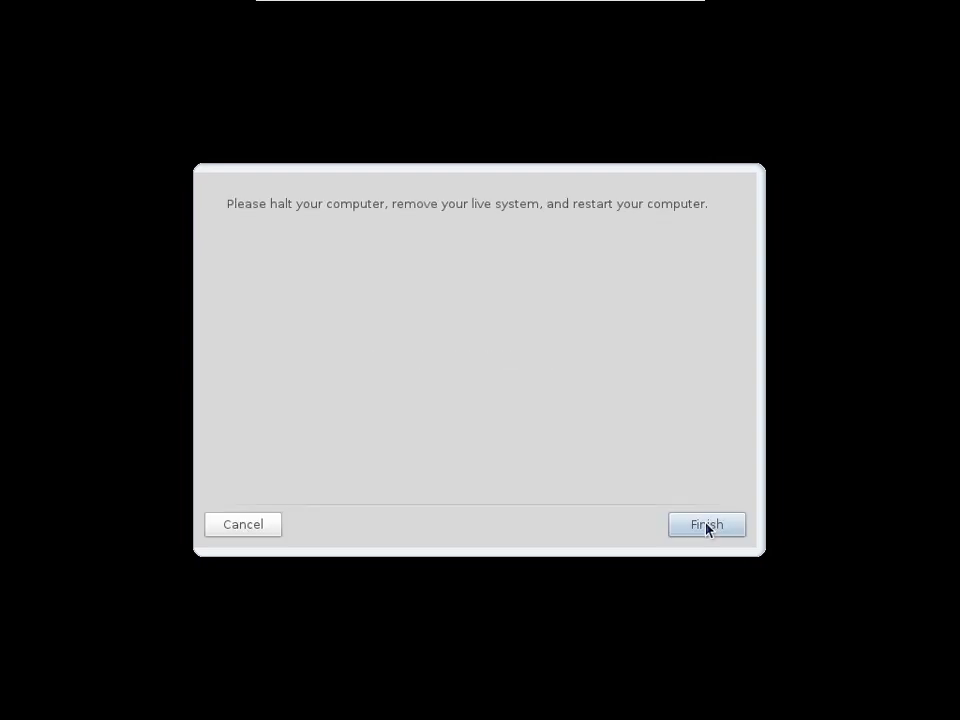
{"action": "left_click", "coordinate": [707, 525]}
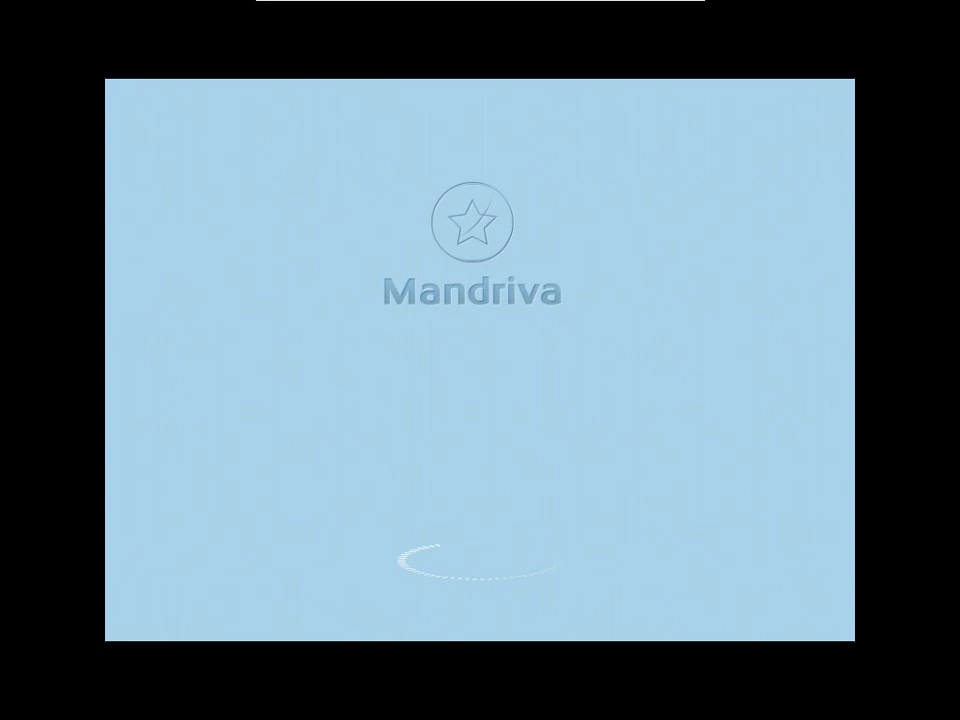
- Boot the virtual machine from its hard disk via the F12 menu into Mandriva Linux 2011
{"action": "key", "text": "F12"}
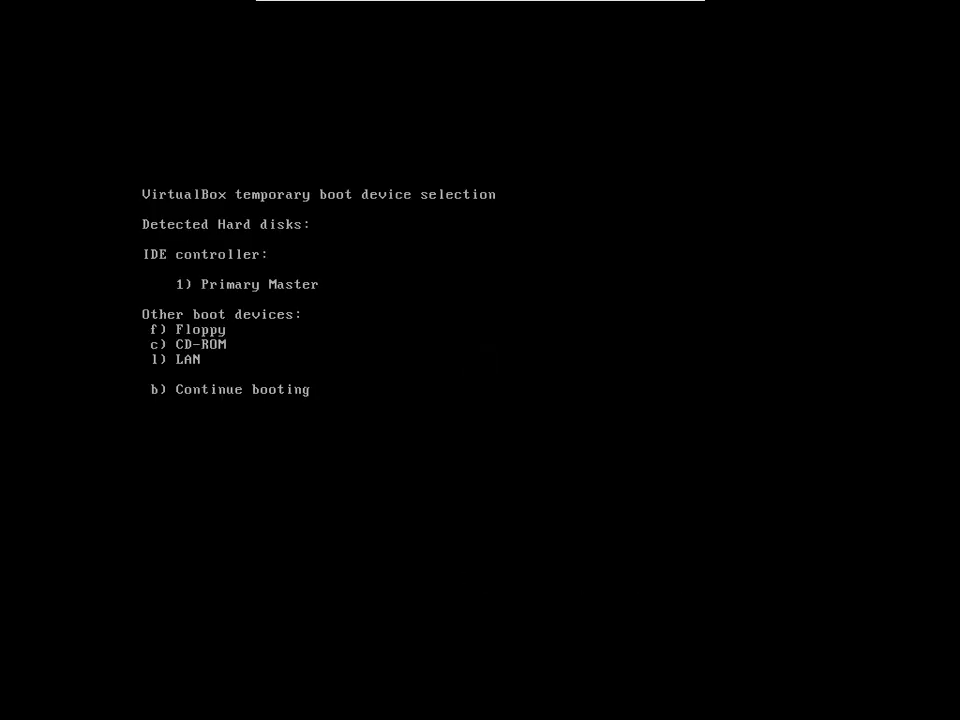
{"action": "key", "text": "1"}
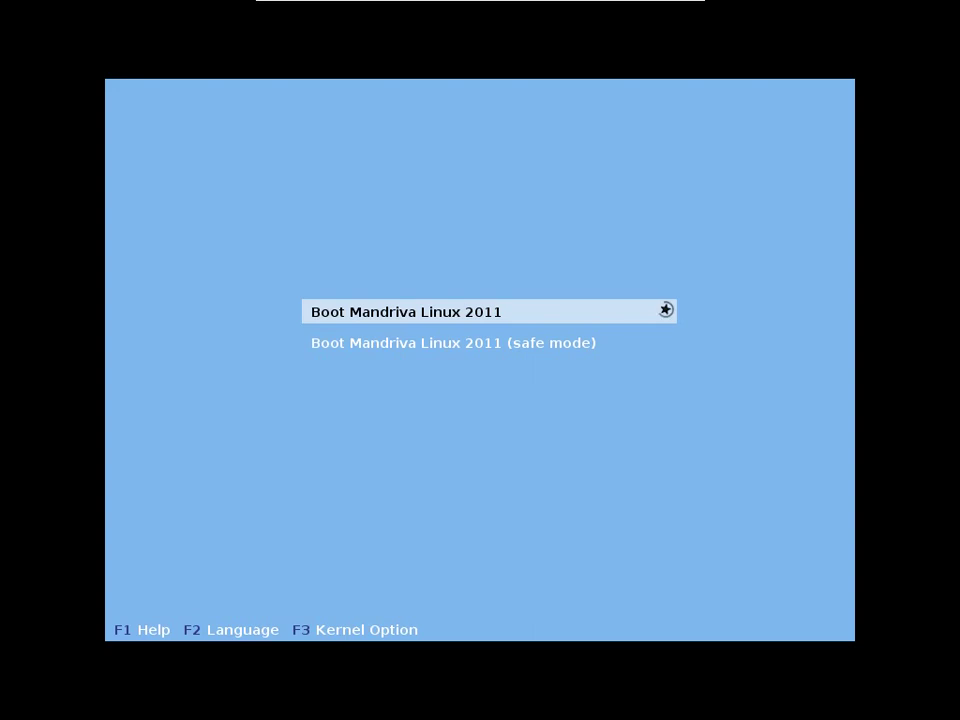
{"action": "key", "text": "Return"}
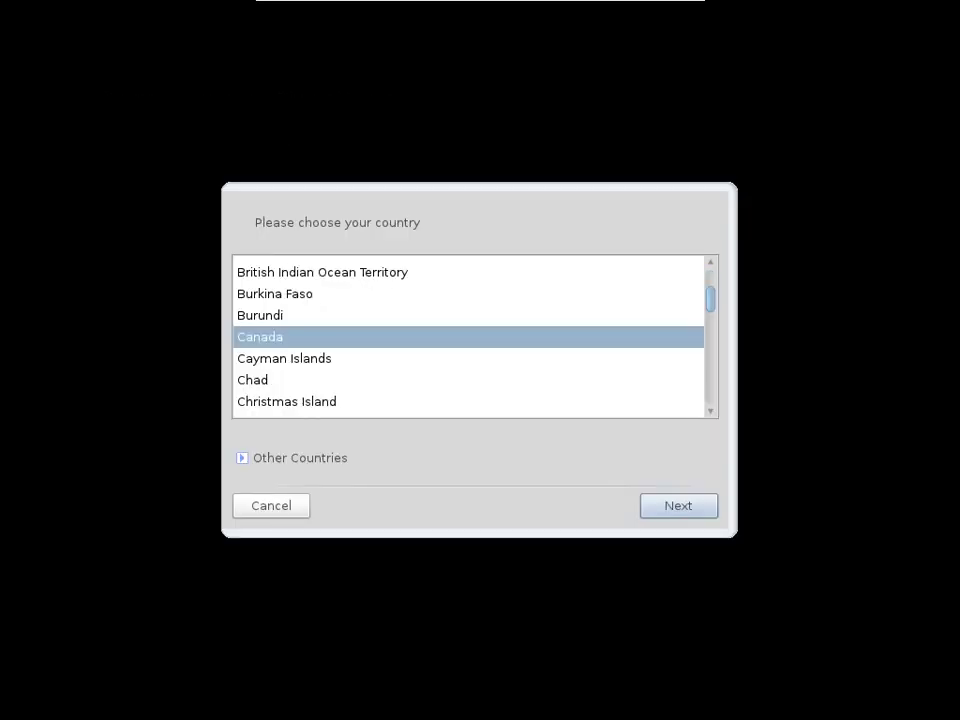
- Keep Canada as the country and set the root password, leaving the guest account disabled
{"action": "mouse_move", "coordinate": [709, 298]}
{"action": "left_mouse_down"}
{"action": "mouse_move", "coordinate": [711, 279]}
{"action": "mouse_move", "coordinate": [714, 371]}
{"action": "mouse_move", "coordinate": [711, 300]}
{"action": "left_mouse_up"}
{"action": "left_click", "coordinate": [679, 506]}
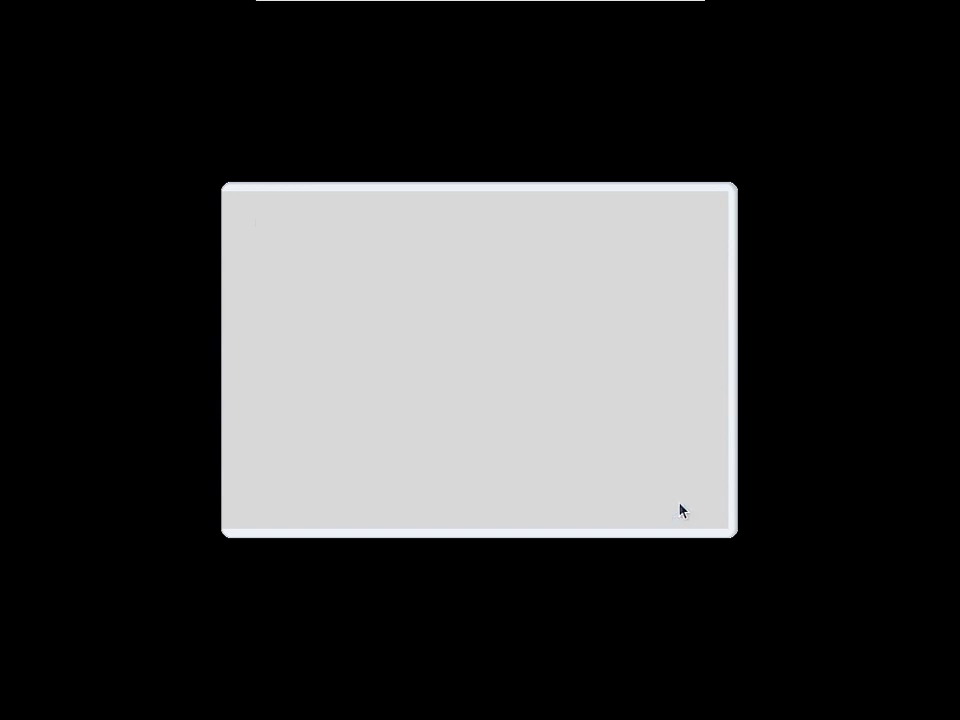
{"action": "type", "text": "password"}
{"action": "key", "text": "Tab"}
{"action": "type", "text": "password"}
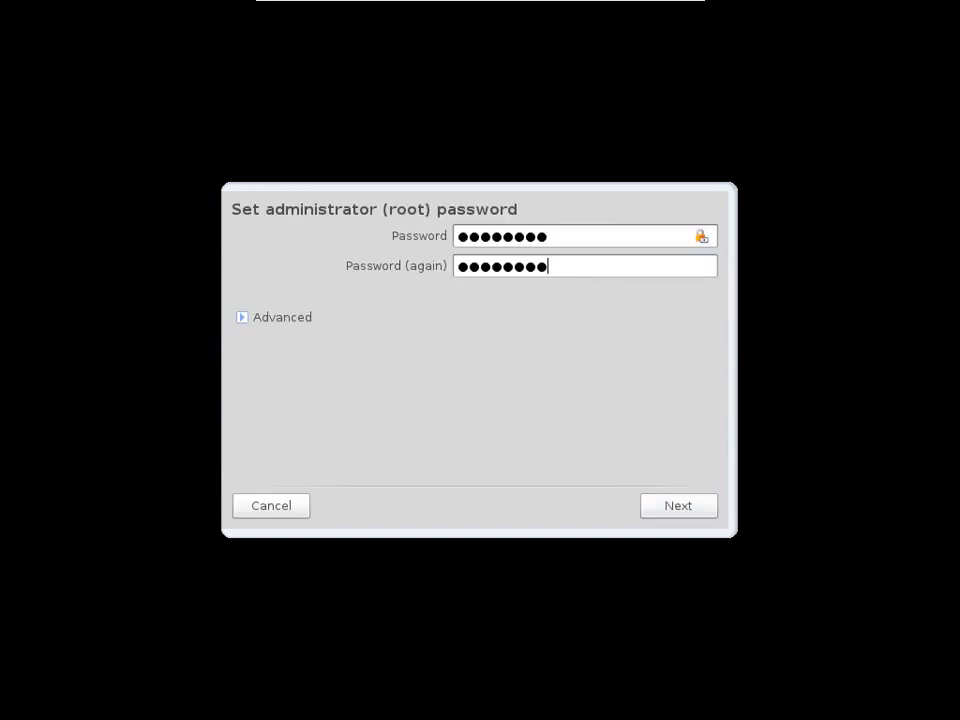
{"action": "left_click", "coordinate": [288, 318]}
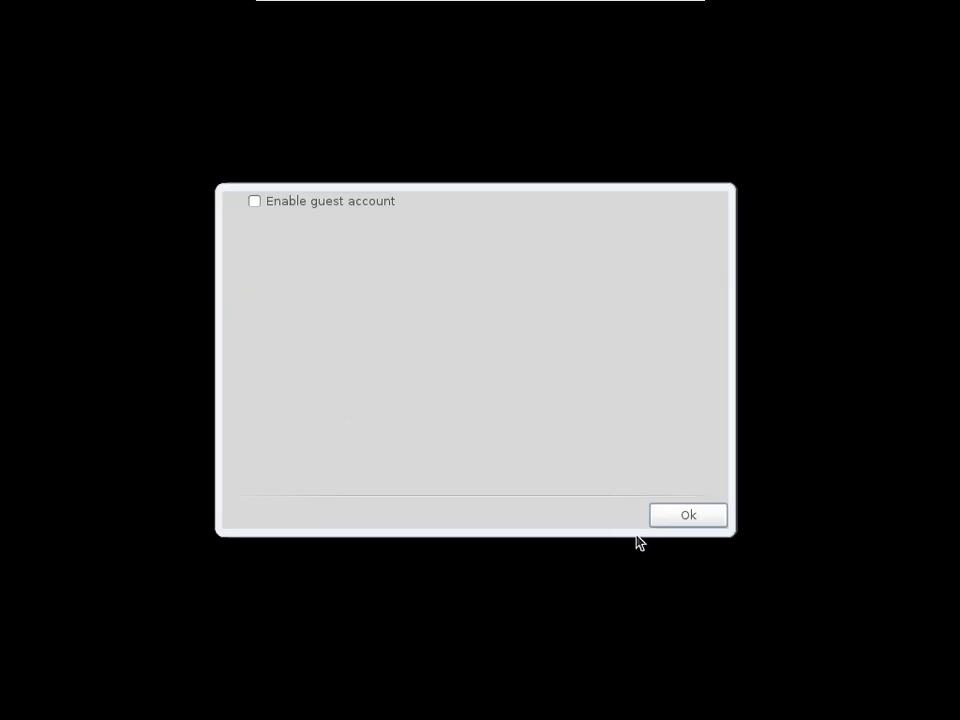
{"action": "left_click", "coordinate": [680, 519]}
{"action": "left_click", "coordinate": [679, 507]}
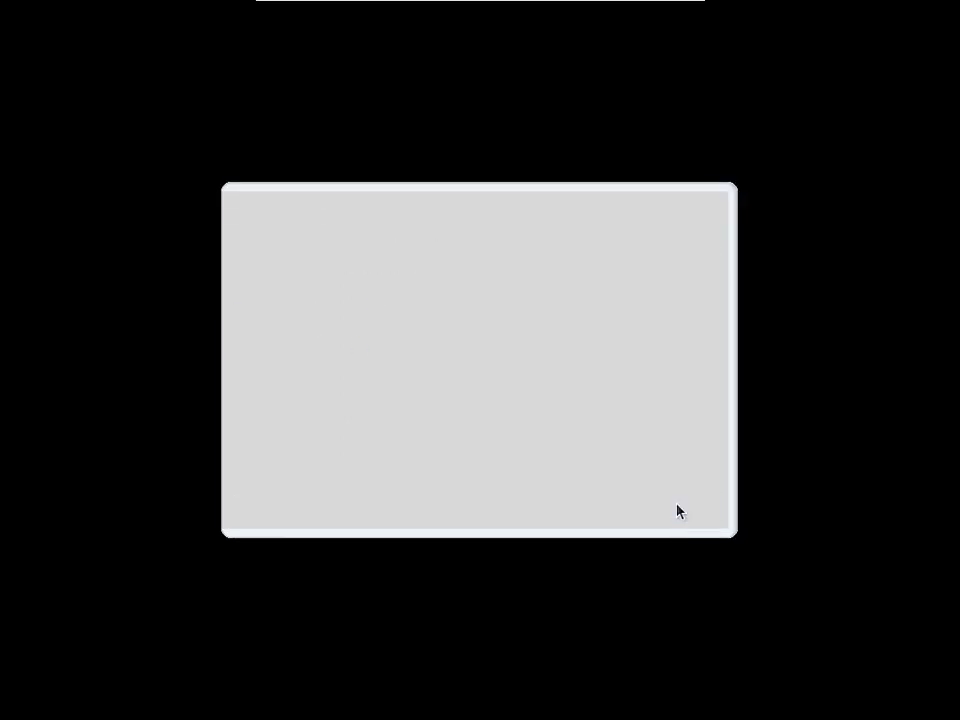
- Create the user account with its real name, login and password, keeping default shell and IDs
{"action": "left_click", "coordinate": [531, 311]}
{"action": "key", "text": "Tab"}
{"action": "key", "text": "Tab"}
{"action": "key", "text": "Tab"}
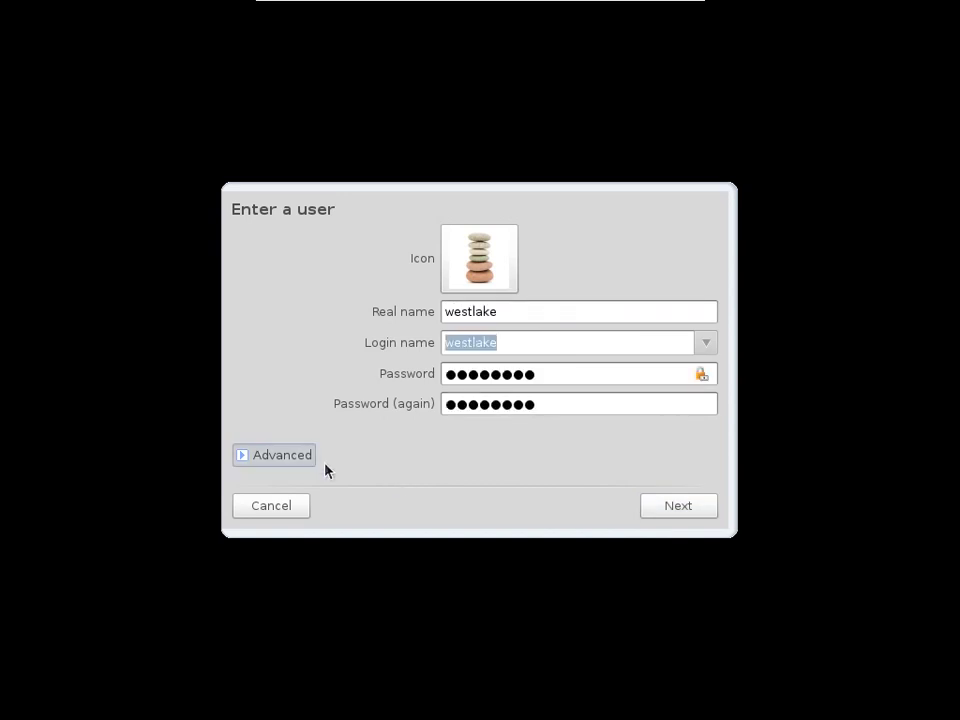
{"action": "left_click", "coordinate": [283, 456]}
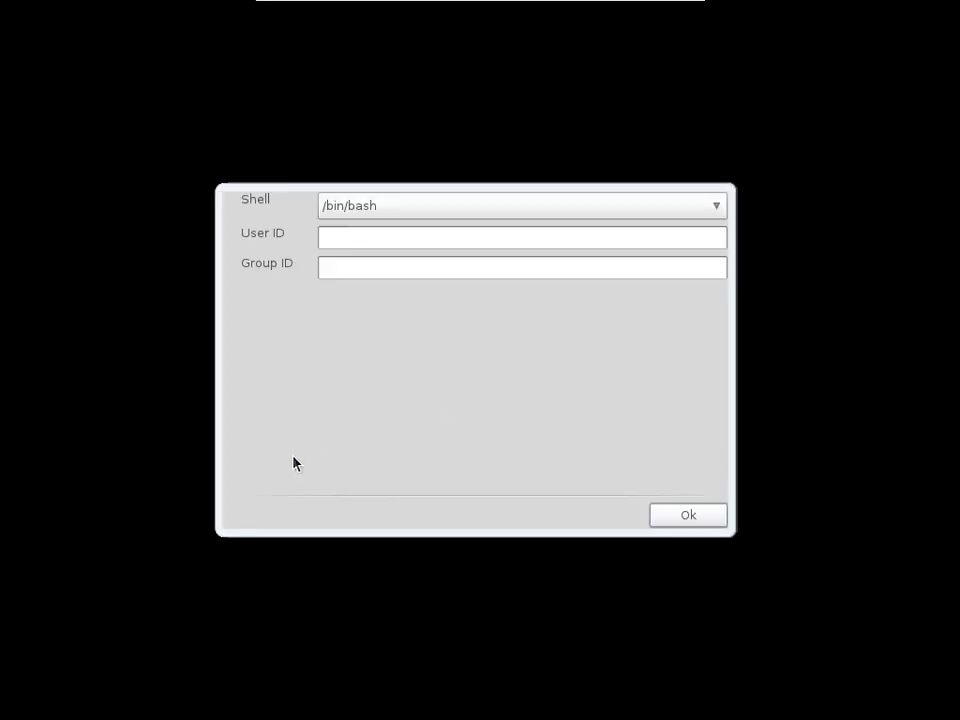
{"action": "left_click", "coordinate": [679, 516]}
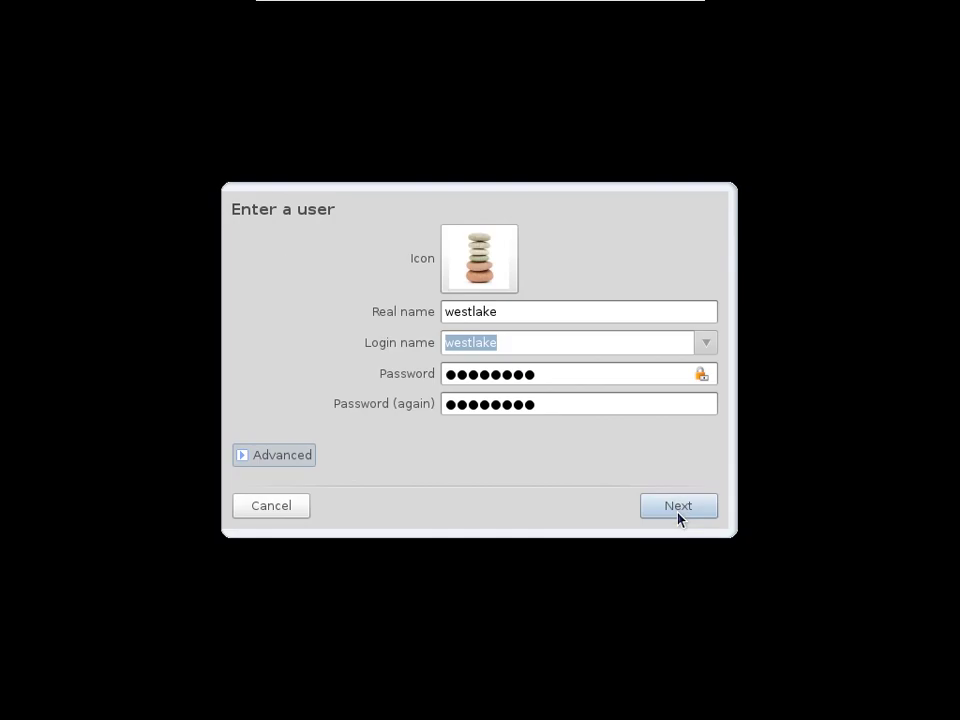
{"action": "left_click", "coordinate": [679, 507]}
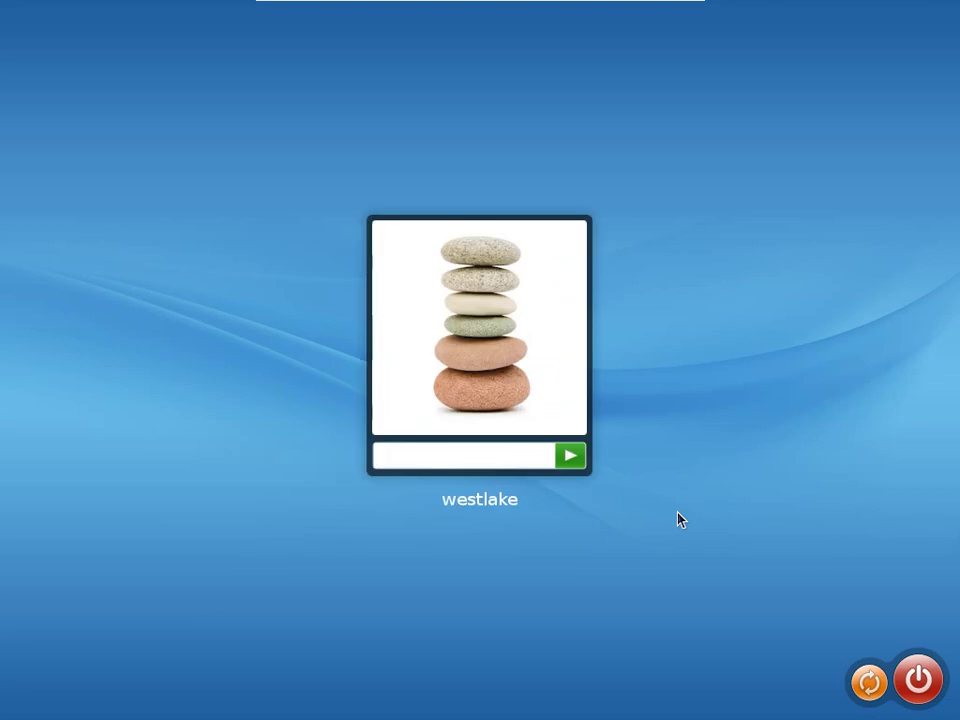
- Enter the new user's password at the login screen to reach the KDE desktop
{"action": "type", "text": "••••••••"}
{"action": "key", "text": "Return"}
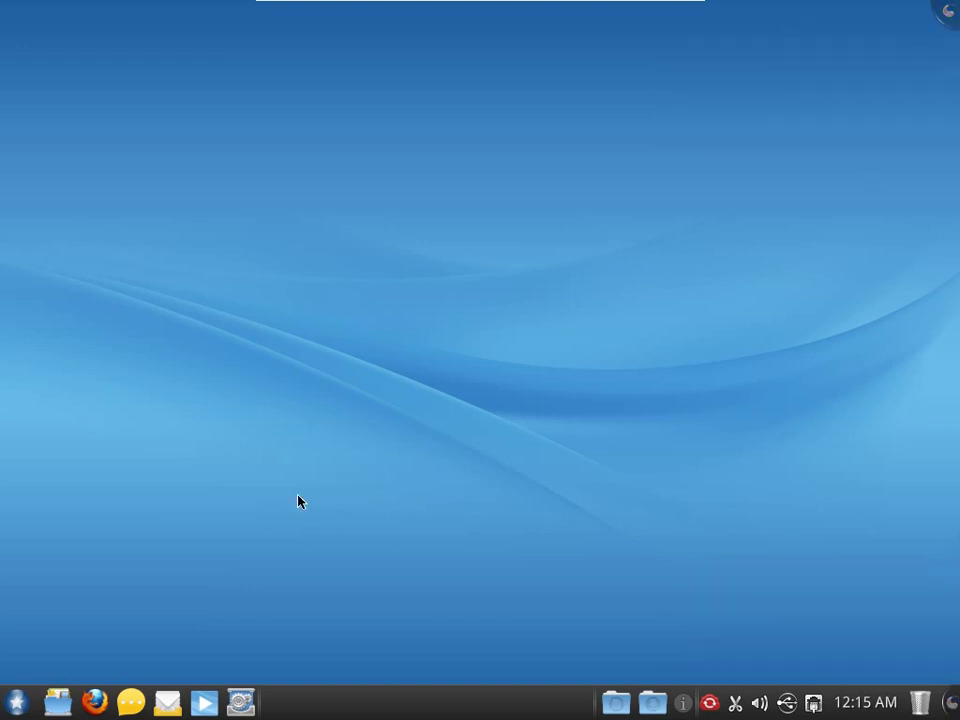
- Scroll through the launcher's Applications list, check the TimeFrame page, then close the launcher
{"action": "left_click", "coordinate": [16, 702]}
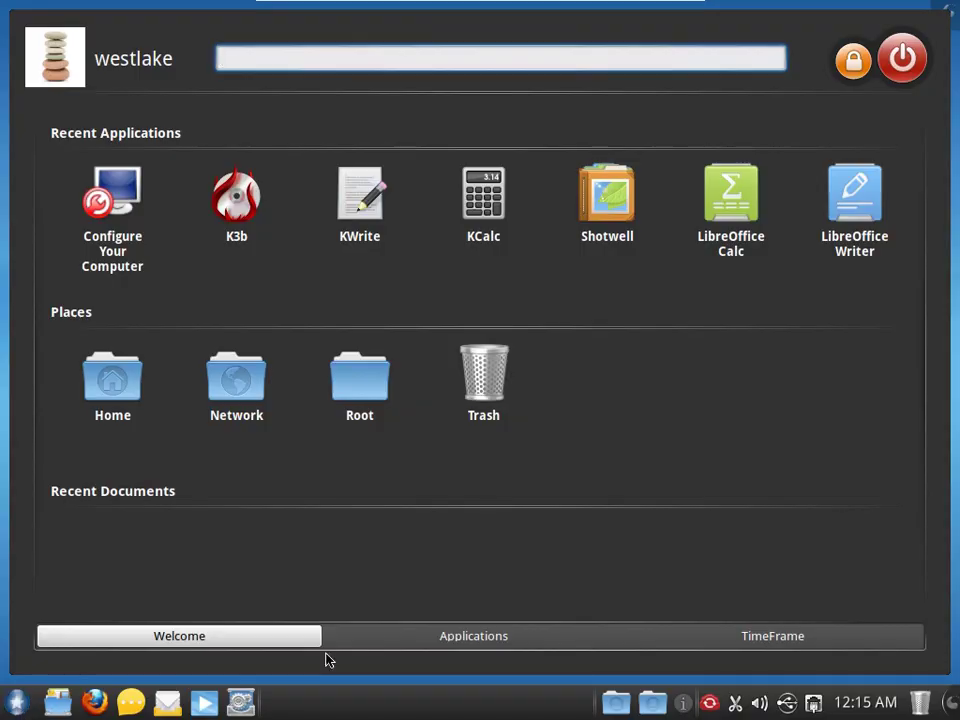
{"action": "left_click", "coordinate": [476, 647]}
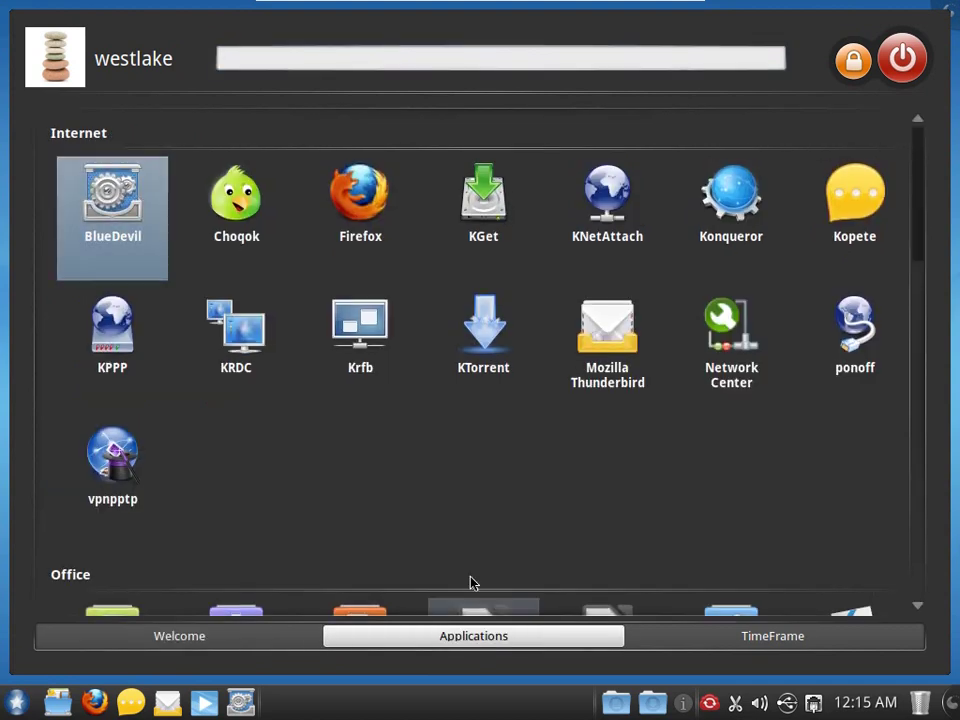
{"action": "scroll", "coordinate": [467, 542], "scroll_direction": "down", "scroll_amount": 3}
{"action": "scroll", "coordinate": [467, 542], "scroll_direction": "down", "scroll_amount": 4}
{"action": "scroll", "coordinate": [467, 542], "scroll_direction": "down", "scroll_amount": 2}
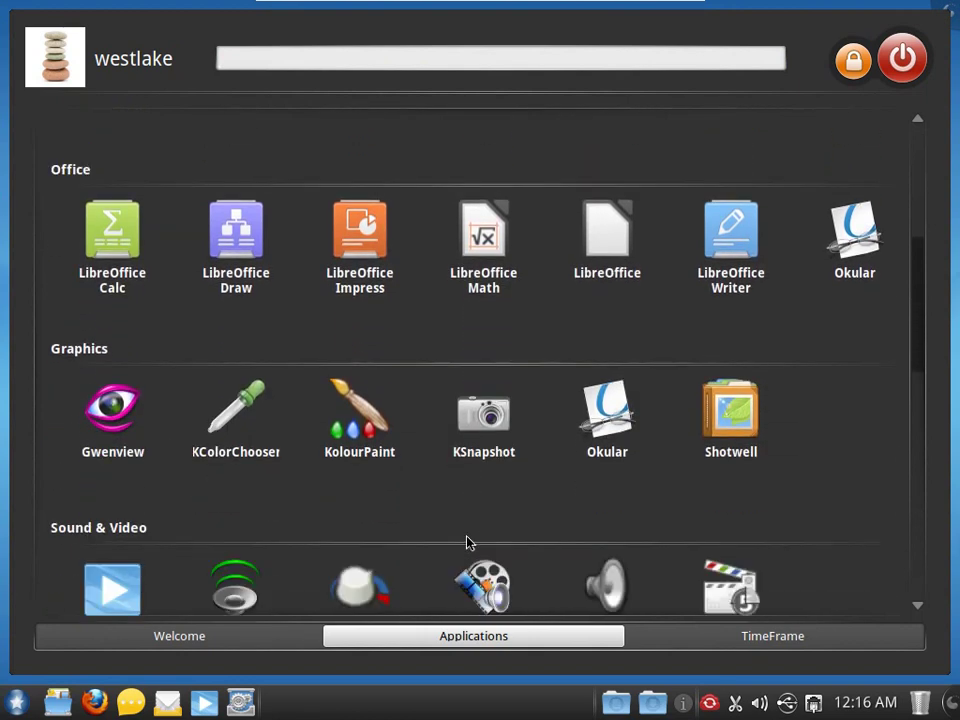
{"action": "scroll", "coordinate": [462, 490], "scroll_direction": "down", "scroll_amount": 2}
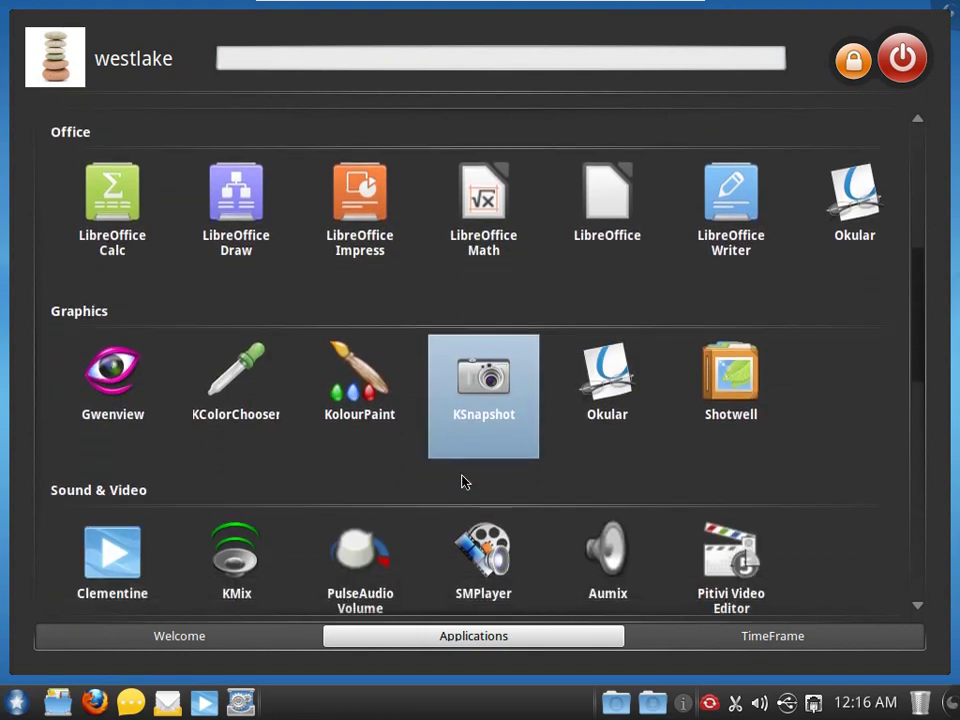
{"action": "scroll", "coordinate": [462, 482], "scroll_direction": "down", "scroll_amount": 5}
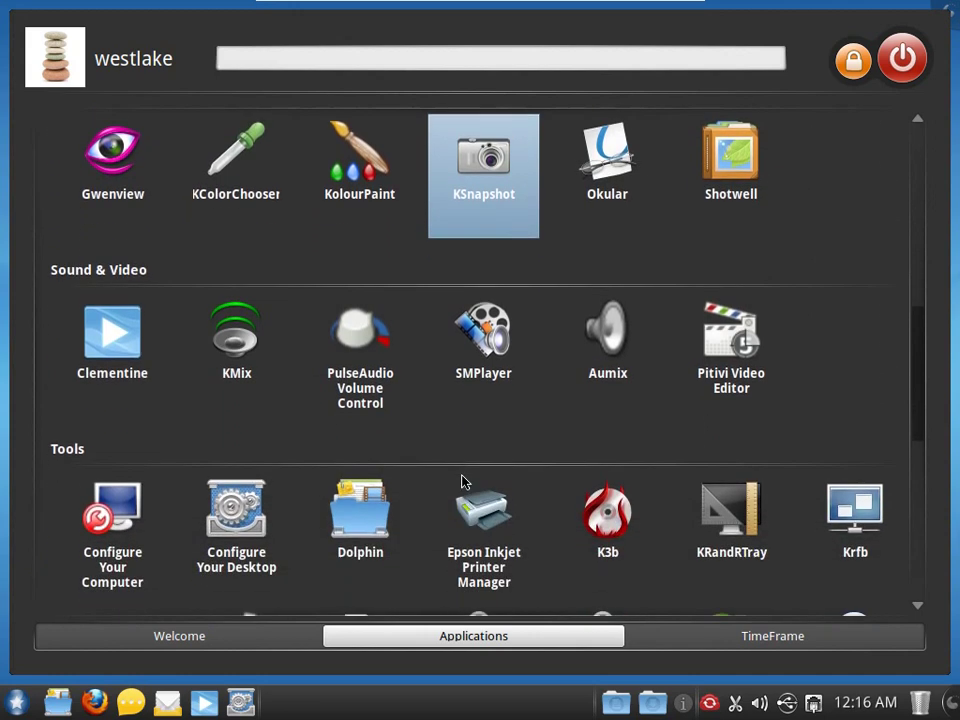
{"action": "scroll", "coordinate": [462, 482], "scroll_direction": "down", "scroll_amount": 3}
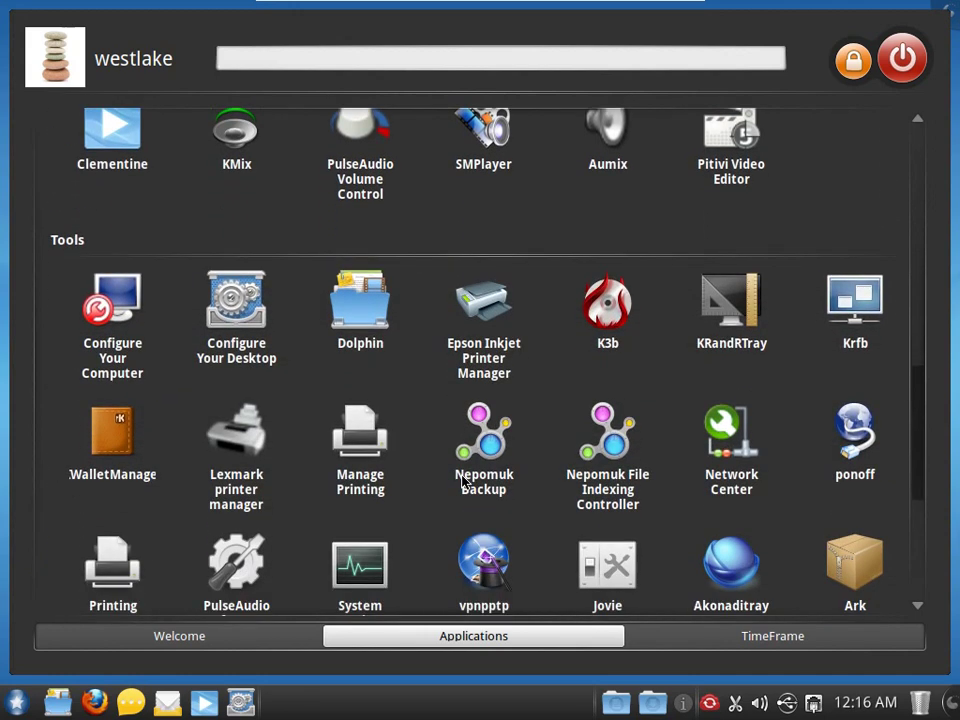
{"action": "scroll", "coordinate": [462, 482], "scroll_direction": "down", "scroll_amount": 4}
{"action": "scroll", "coordinate": [462, 485], "scroll_direction": "down", "scroll_amount": 4}
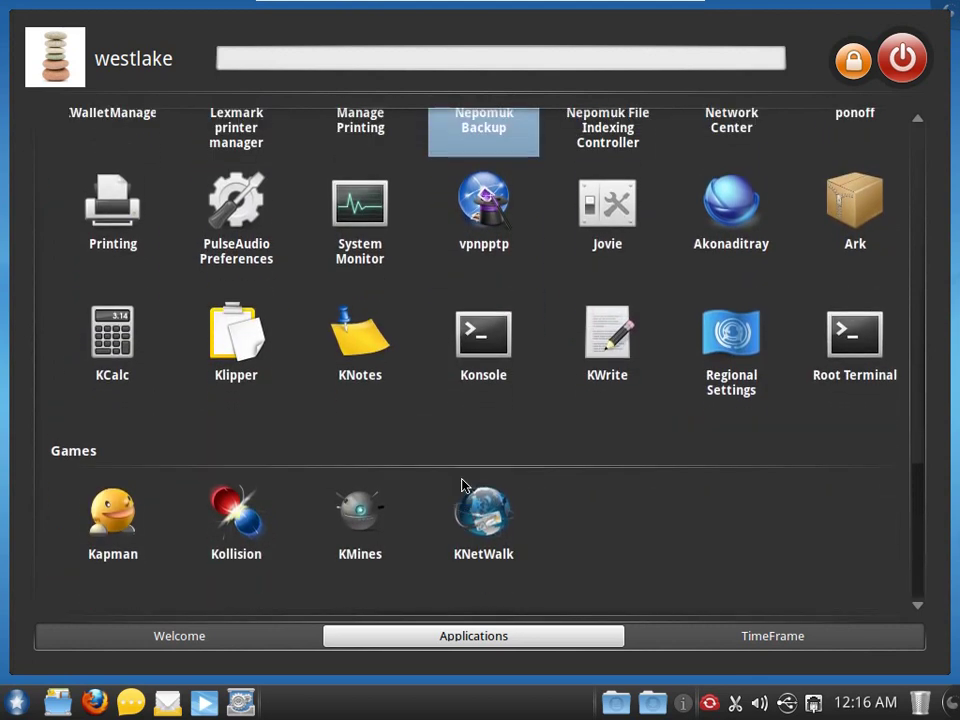
{"action": "scroll", "coordinate": [462, 485], "scroll_direction": "down", "scroll_amount": 1}
{"action": "scroll", "coordinate": [462, 487], "scroll_direction": "up", "scroll_amount": 1}
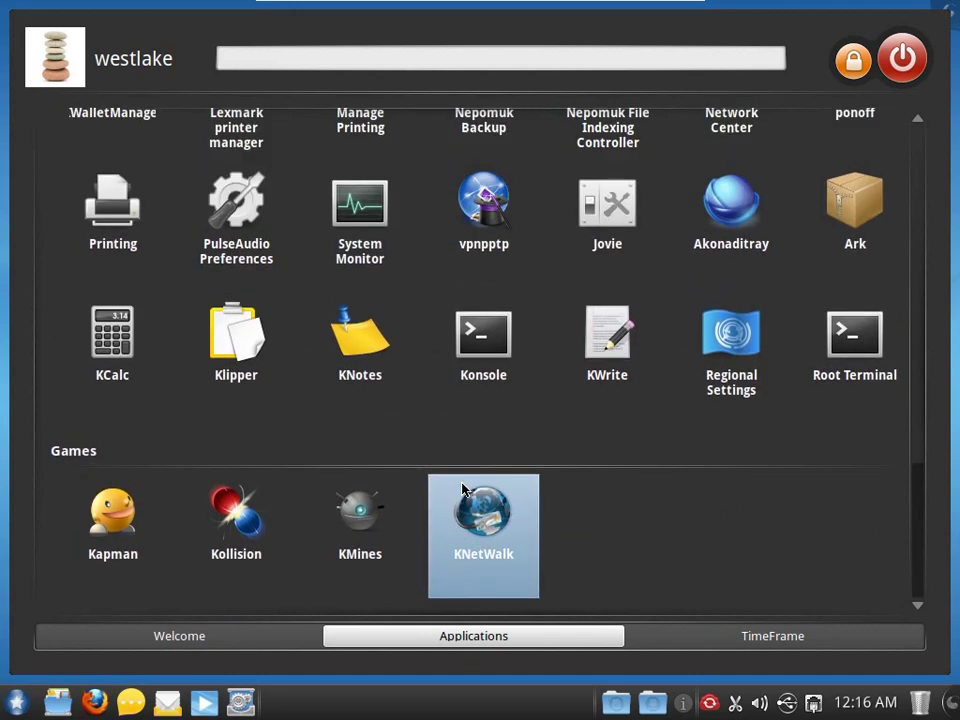
{"action": "left_click", "coordinate": [762, 642]}
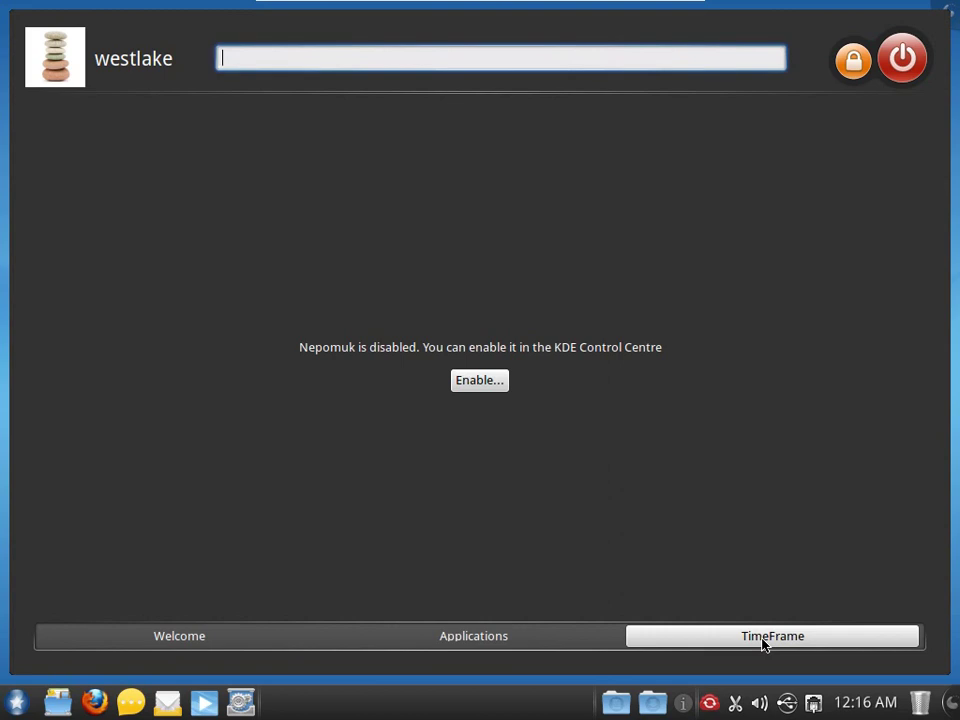
{"action": "left_click", "coordinate": [615, 686]}
{"action": "right_click", "coordinate": [446, 311]}
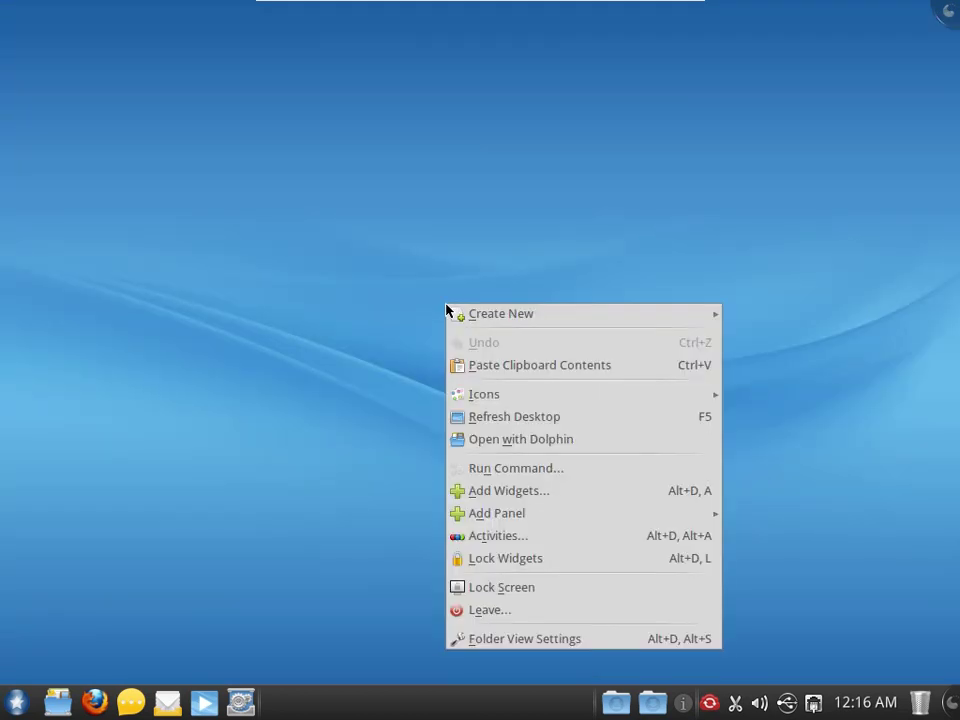
{"action": "mouse_move", "coordinate": [458, 322]}
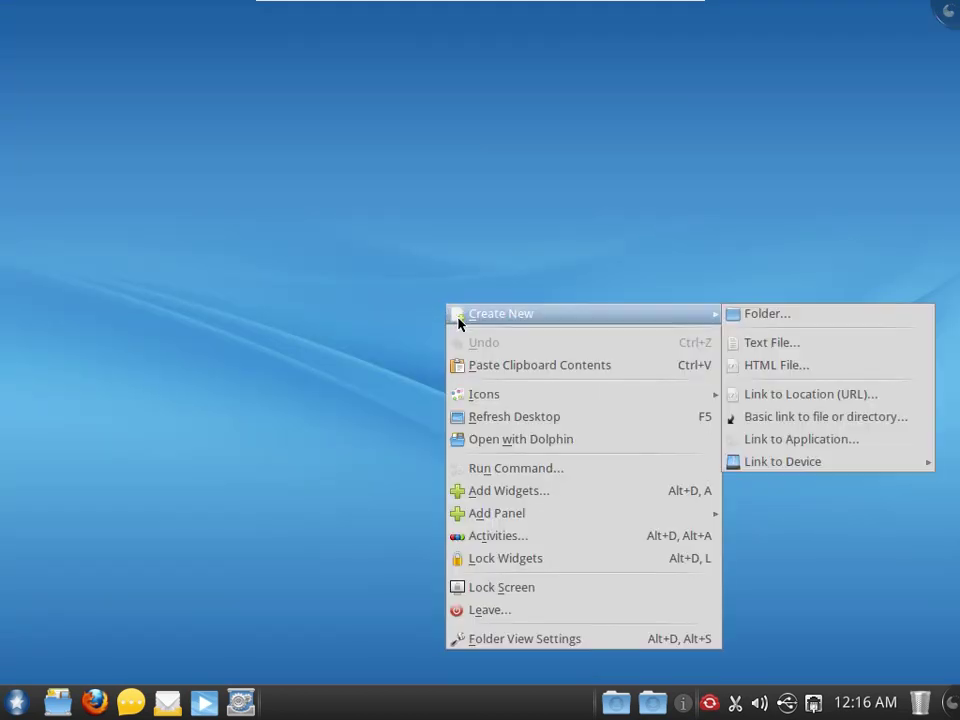
{"action": "left_click", "coordinate": [510, 640]}
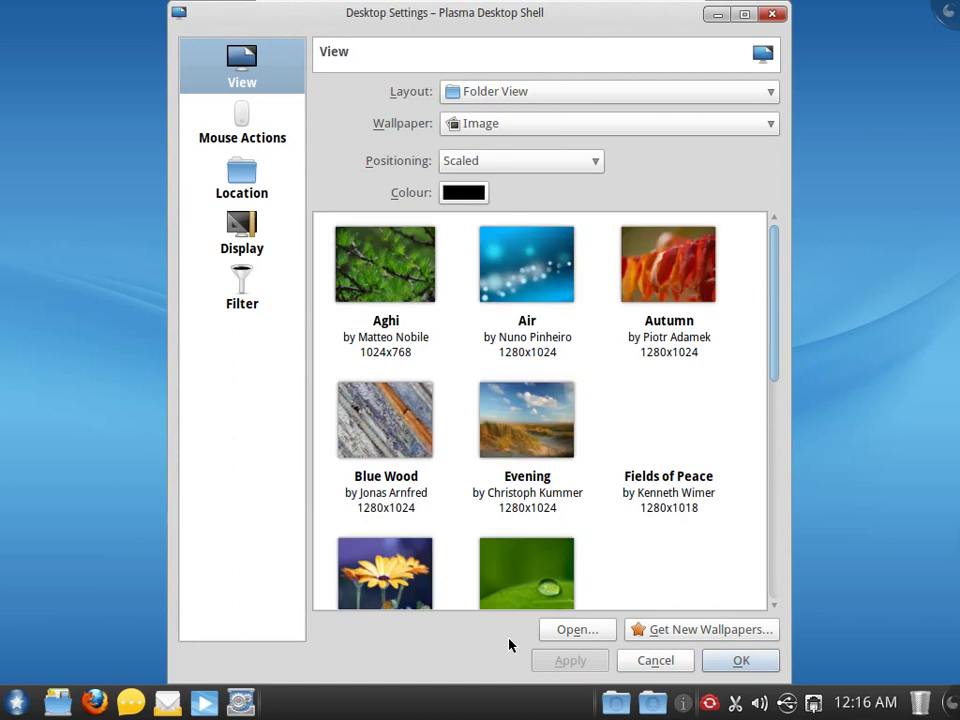
{"action": "scroll", "coordinate": [737, 431], "scroll_direction": "down", "scroll_amount": 10}
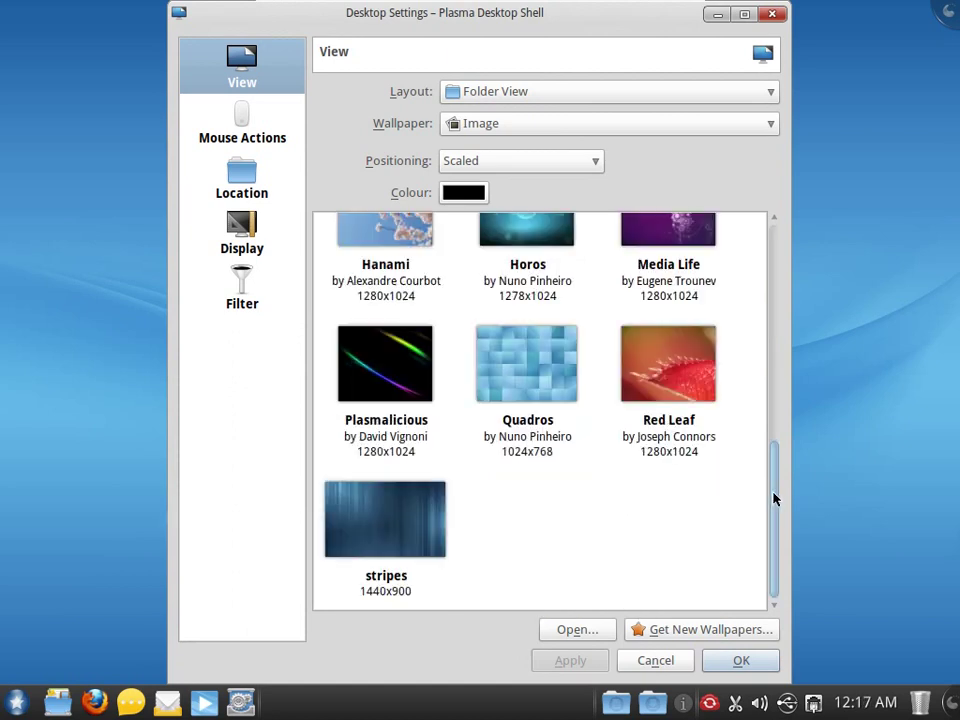
{"action": "scroll", "coordinate": [706, 457], "scroll_direction": "up", "scroll_amount": 10}
{"action": "scroll", "coordinate": [707, 456], "scroll_direction": "down", "scroll_amount": 10}
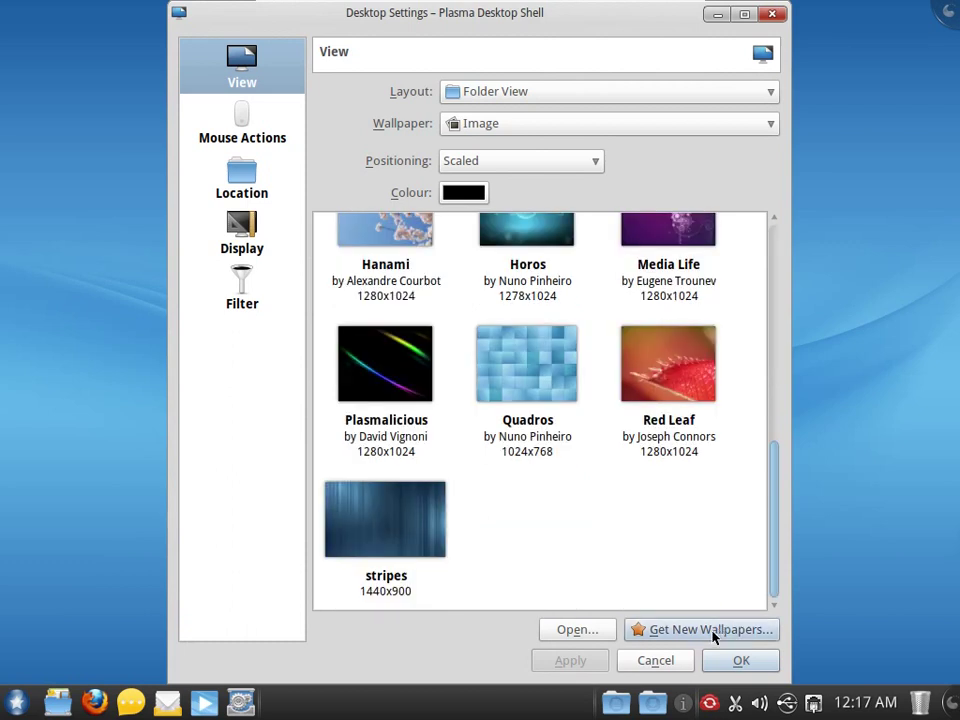
{"action": "left_click", "coordinate": [655, 661]}
- Launch the Mandriva Control Center and authenticate with the root password
{"action": "left_click", "coordinate": [241, 703]}
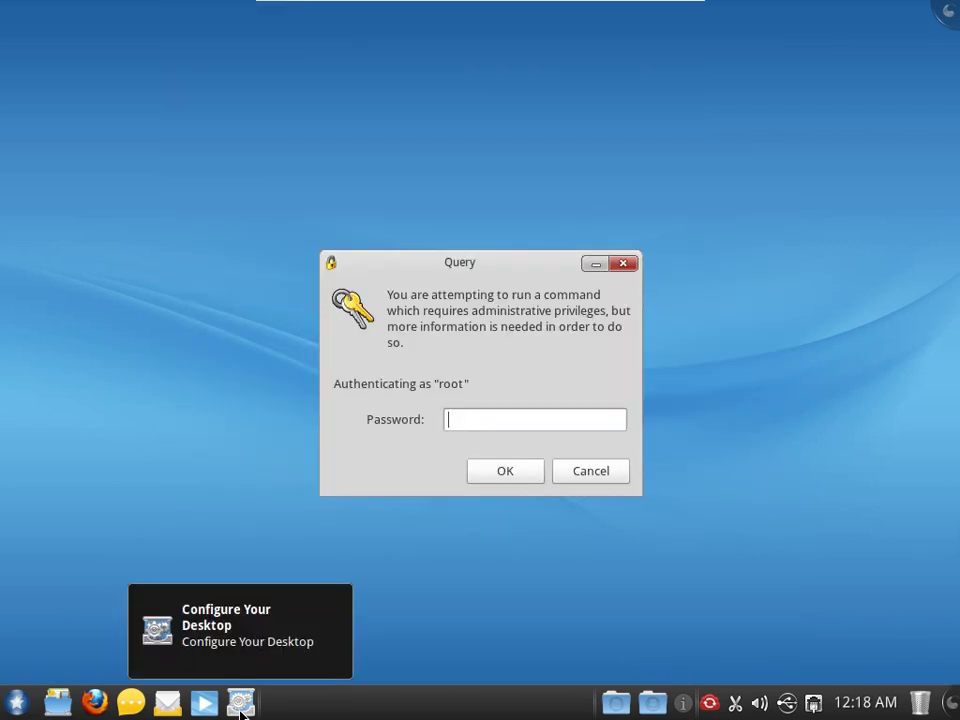
{"action": "type", "text": "********"}
{"action": "key", "text": "Return"}
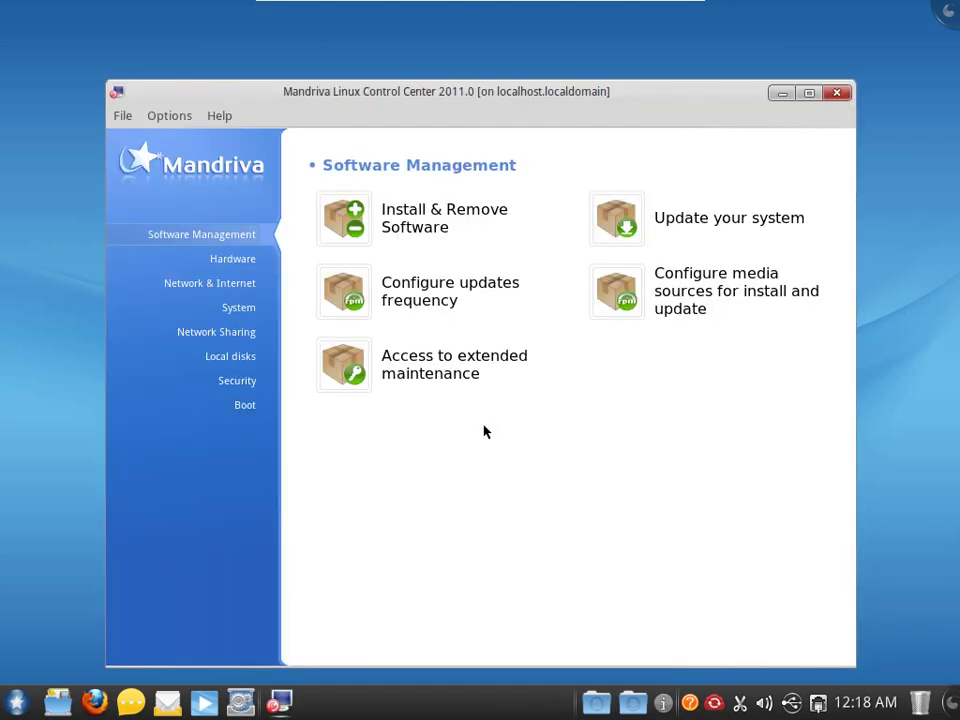
- Browse the Hardware, Network, System, Sharing, Local disks, Security and Boot categories, then return to Software Management
{"action": "left_click", "coordinate": [206, 258]}
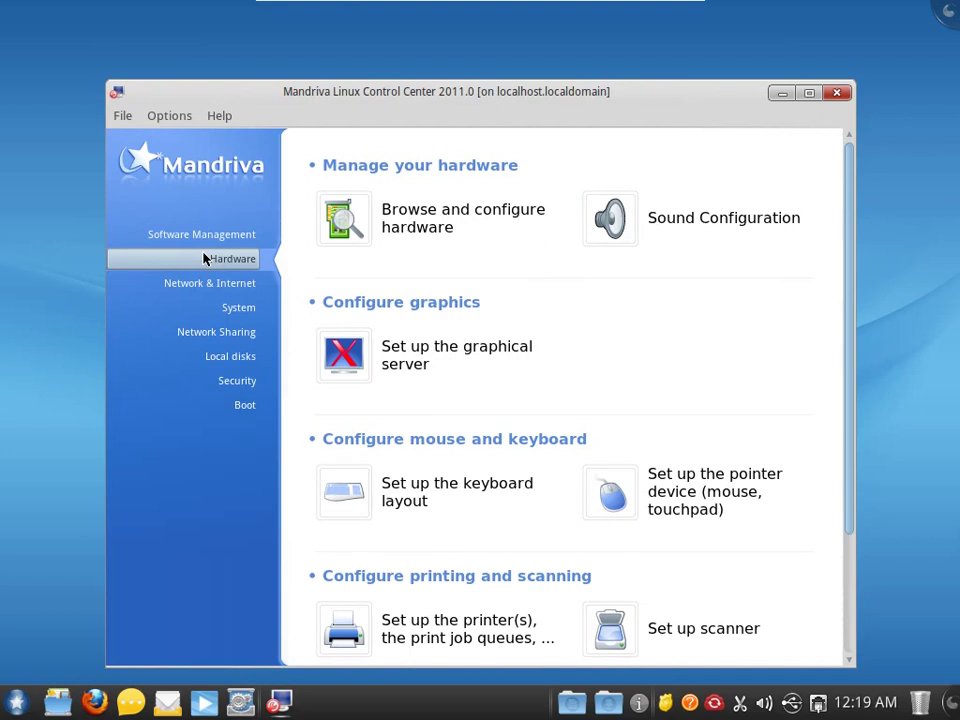
{"action": "scroll", "coordinate": [333, 329], "scroll_direction": "down", "scroll_amount": 3}
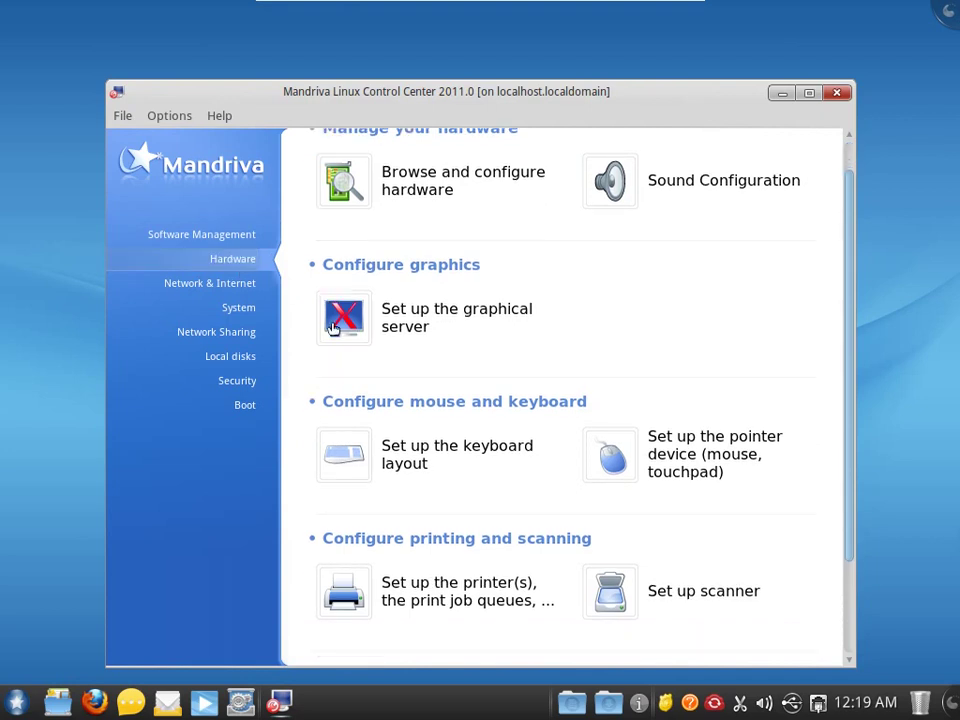
{"action": "scroll", "coordinate": [333, 329], "scroll_direction": "down", "scroll_amount": 1}
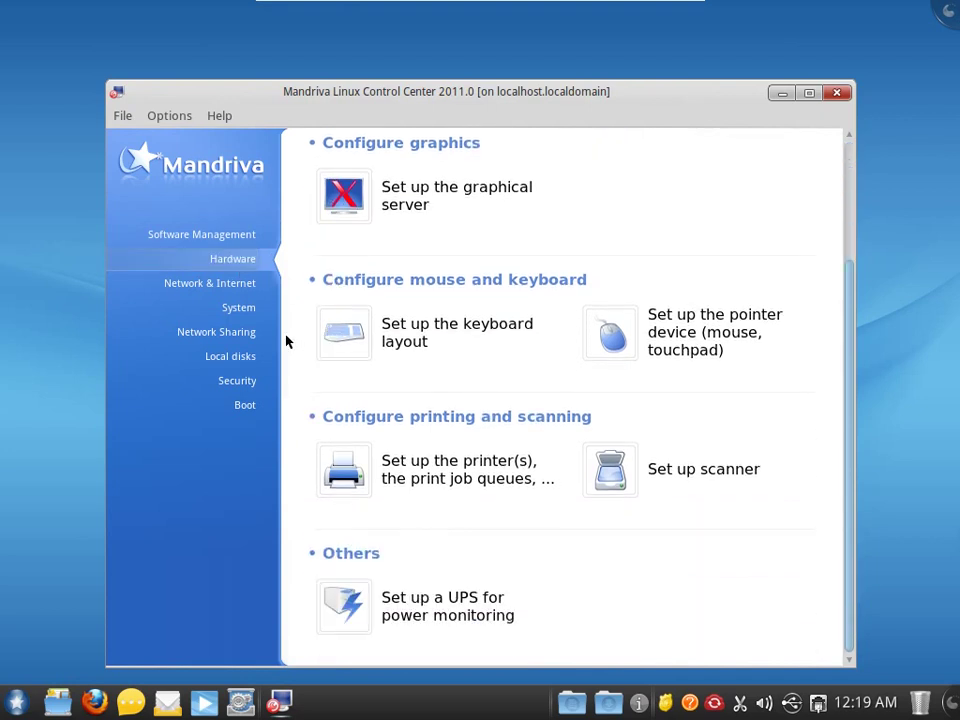
{"action": "left_click", "coordinate": [221, 282]}
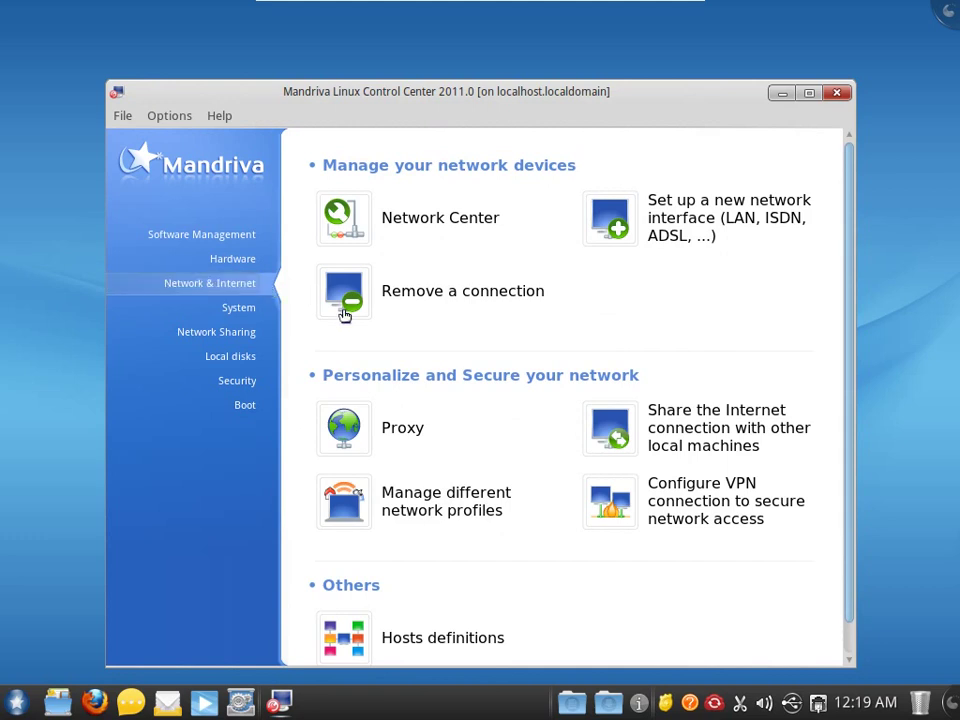
{"action": "scroll", "coordinate": [345, 318], "scroll_direction": "down", "scroll_amount": 1}
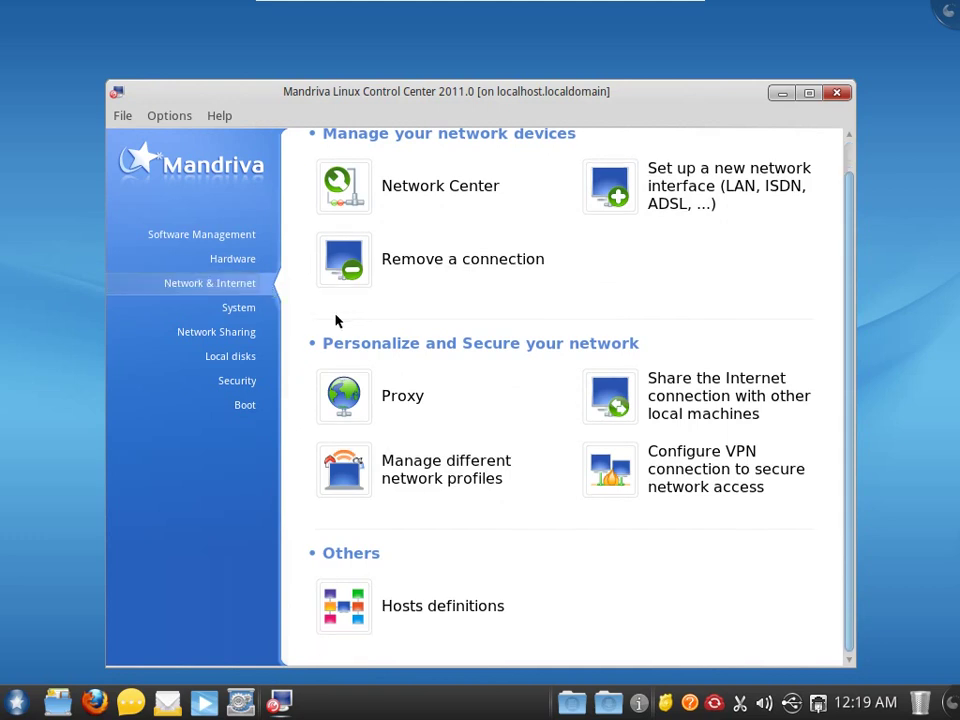
{"action": "left_click", "coordinate": [207, 310]}
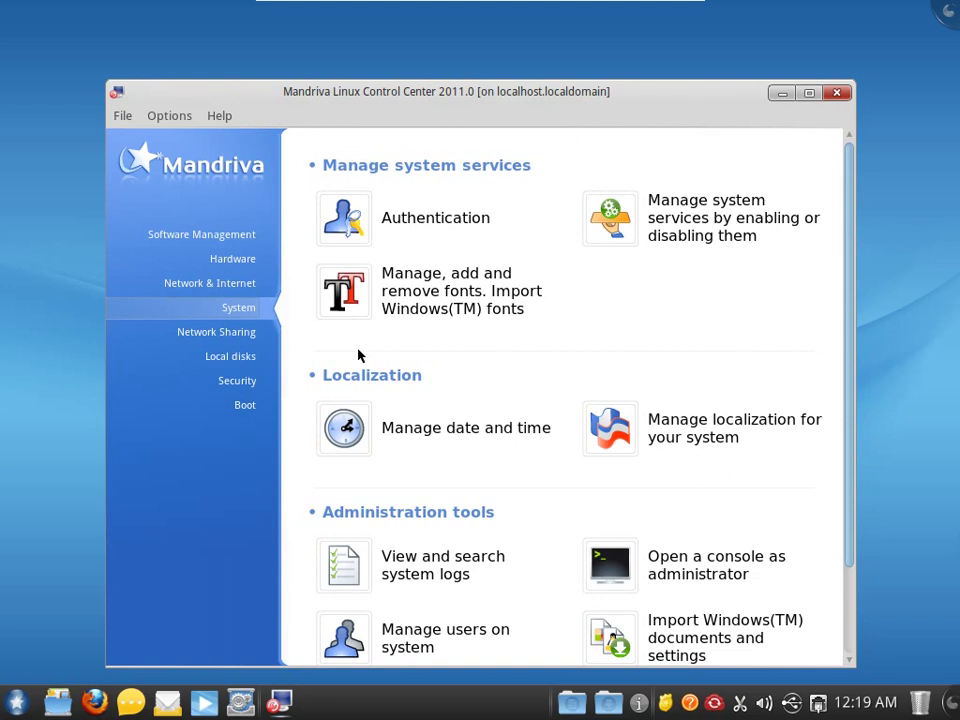
{"action": "scroll", "coordinate": [359, 355], "scroll_direction": "down", "scroll_amount": 3}
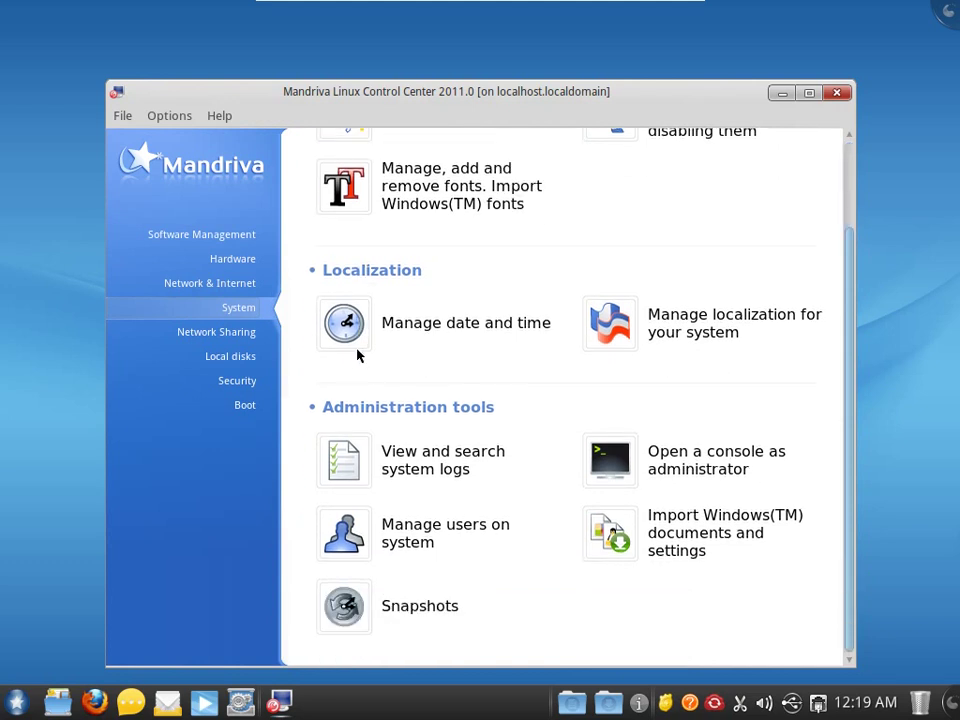
{"action": "left_click", "coordinate": [225, 339]}
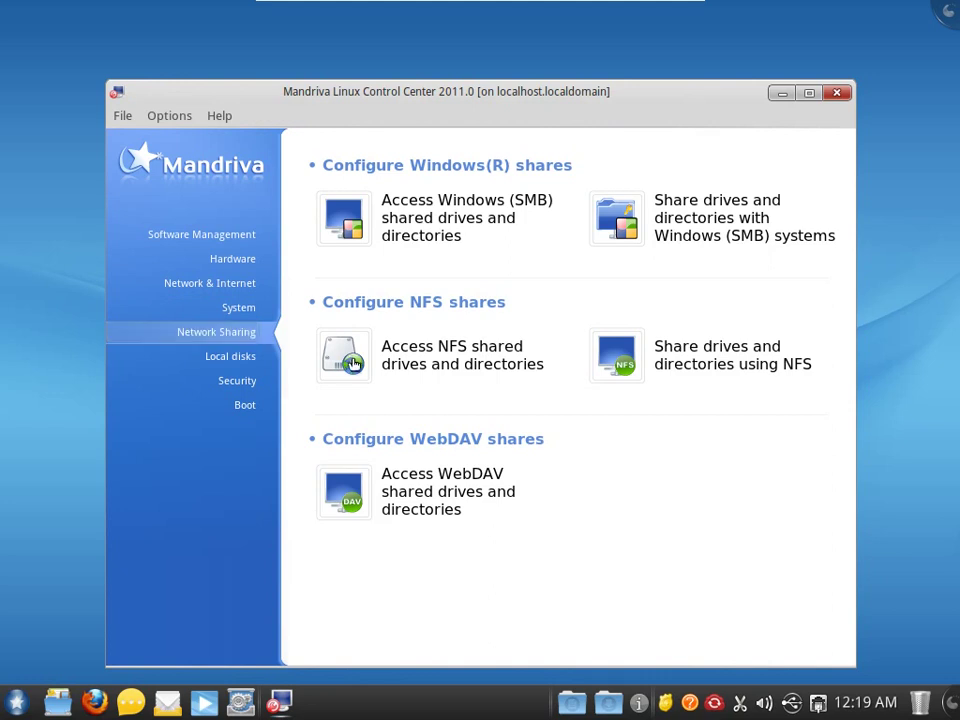
{"action": "left_click", "coordinate": [228, 357]}
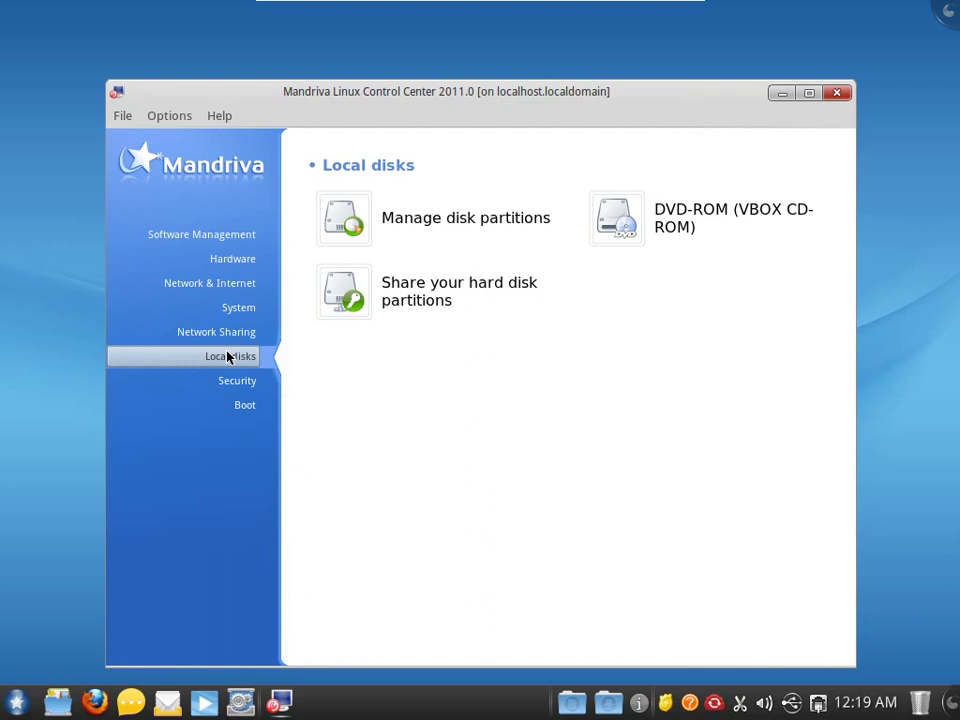
{"action": "left_click", "coordinate": [221, 388]}
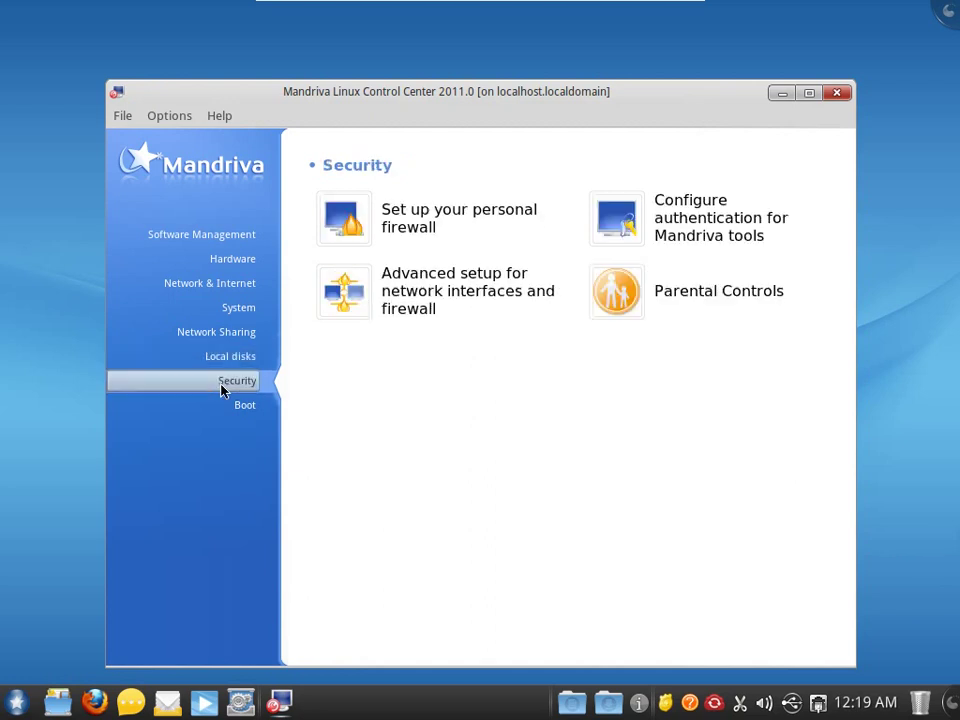
{"action": "left_click", "coordinate": [236, 403]}
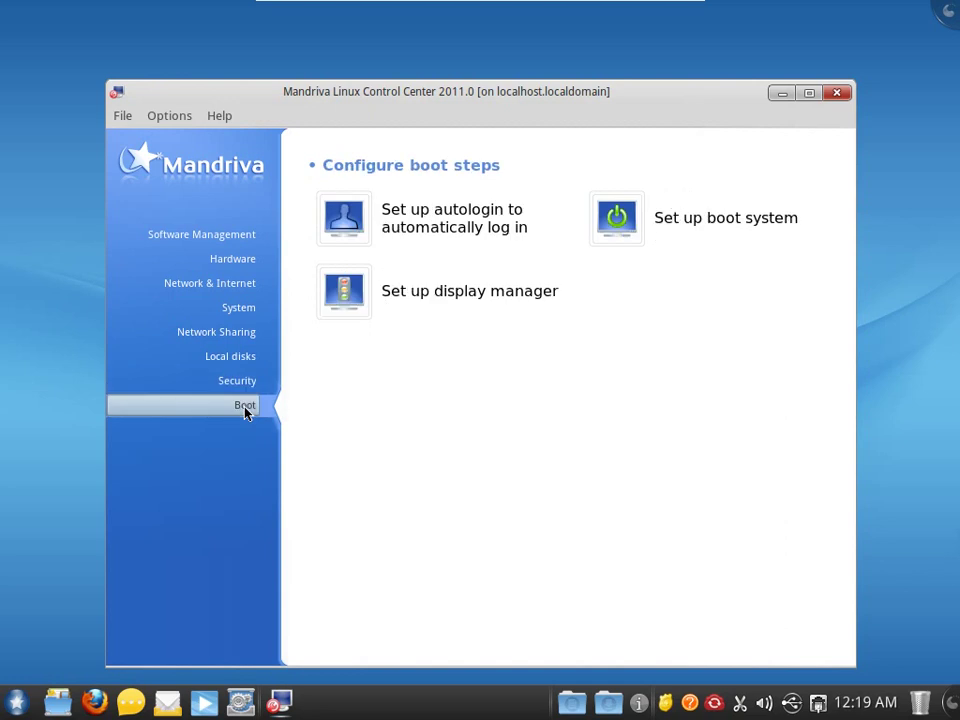
{"action": "left_click", "coordinate": [222, 241]}
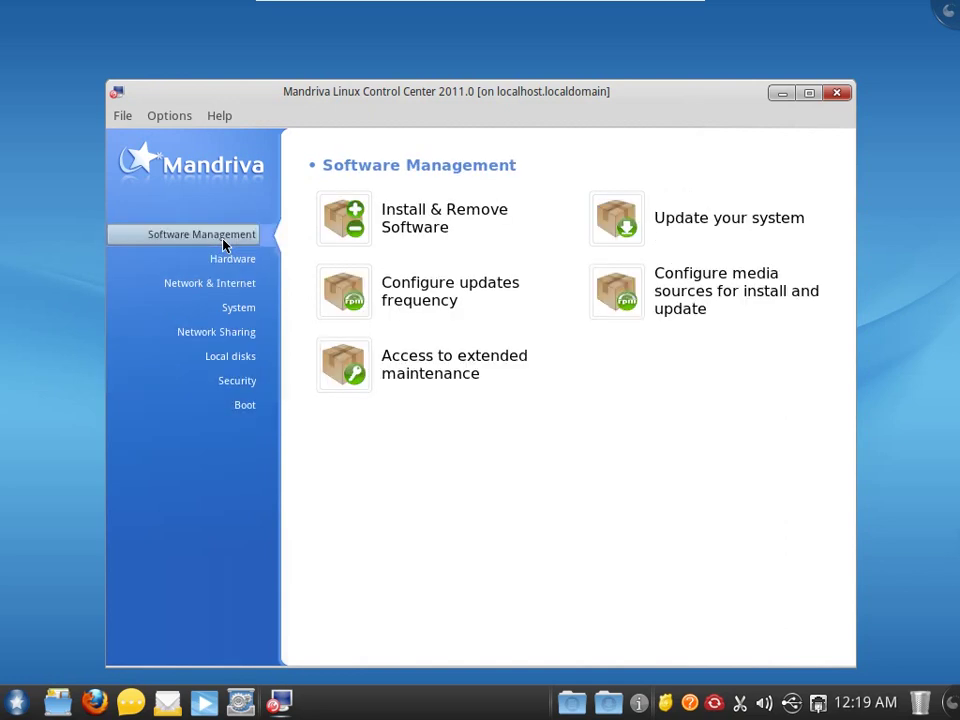
- Open Install & Remove Software and search packages for 'chrome', which finds nothing
{"action": "left_click", "coordinate": [404, 213]}
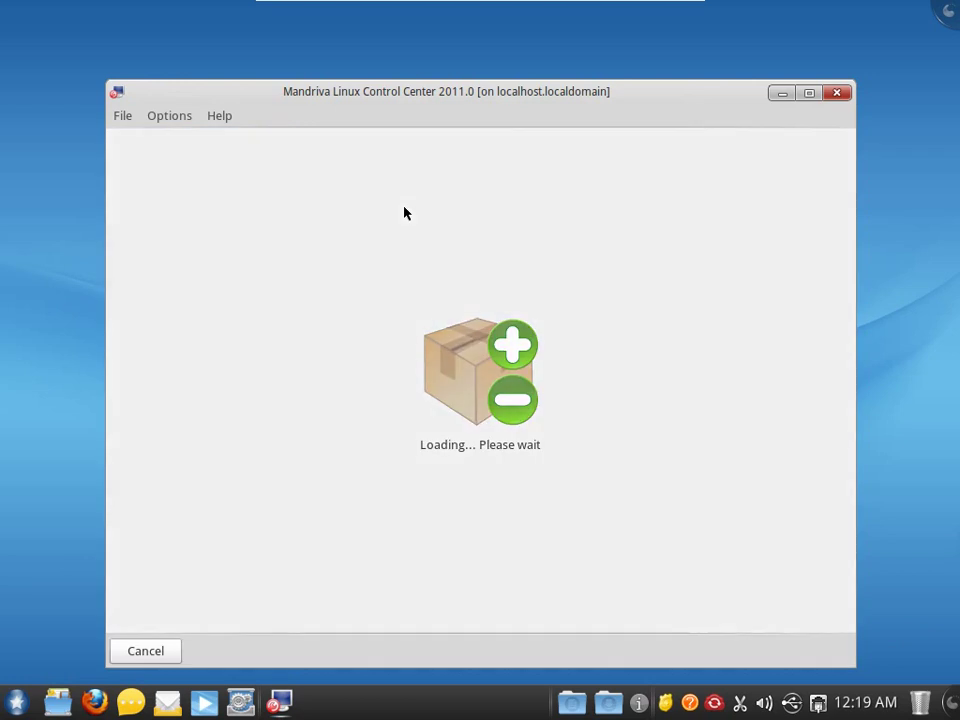
{"action": "left_click_drag", "start_coordinate": [361, 97], "coordinate": [327, 62]}
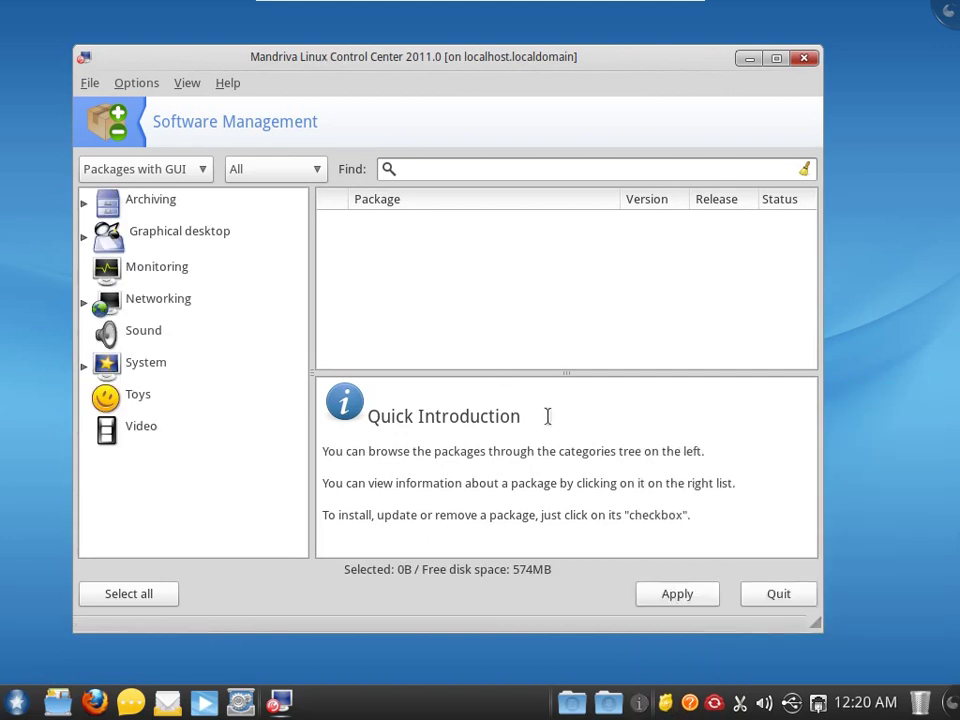
{"action": "type", "text": "chrome"}
{"action": "key", "text": "Return"}
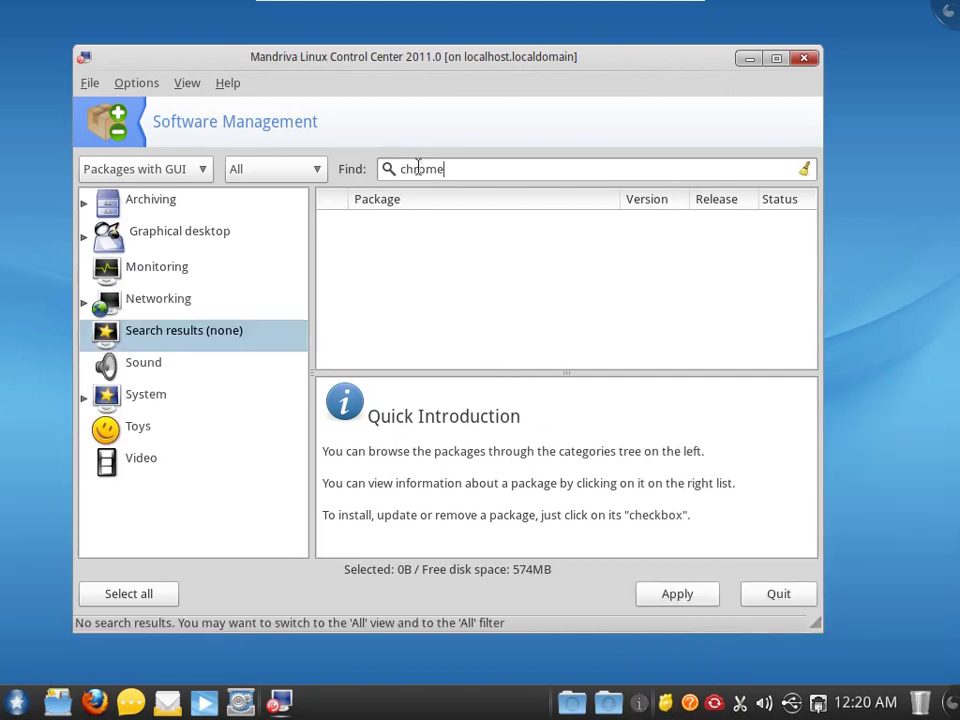
{"action": "left_click", "coordinate": [90, 82]}
- In Media Manager, add the full set of official sources via mirror lookup, dismissing the restricted-media error
{"action": "mouse_move", "coordinate": [130, 85]}
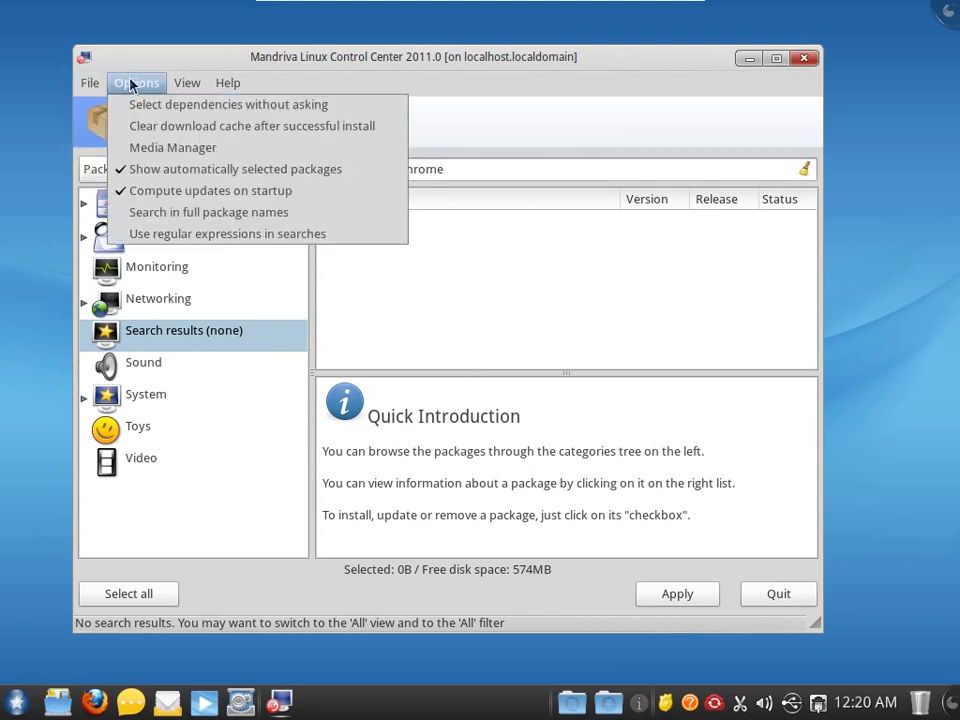
{"action": "left_click", "coordinate": [165, 148]}
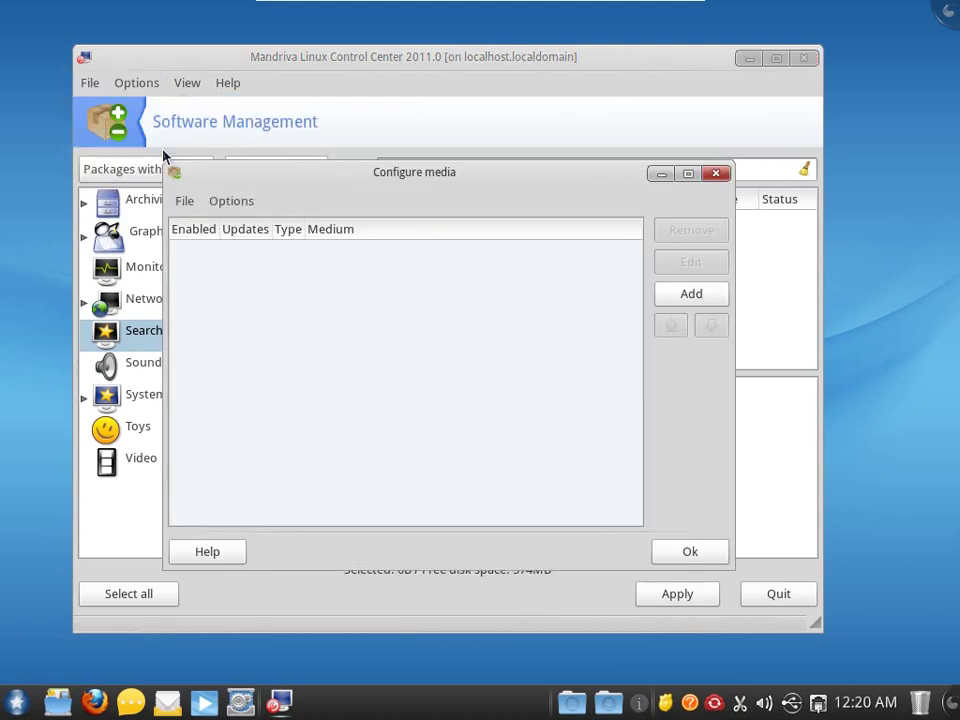
{"action": "left_click", "coordinate": [683, 300]}
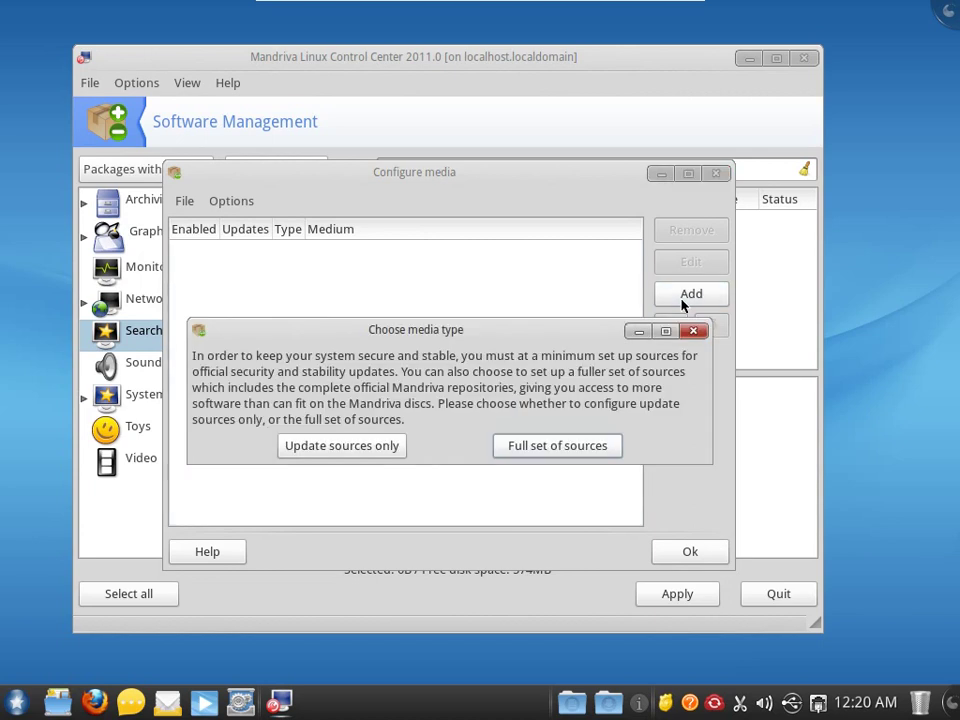
{"action": "left_click", "coordinate": [551, 450]}
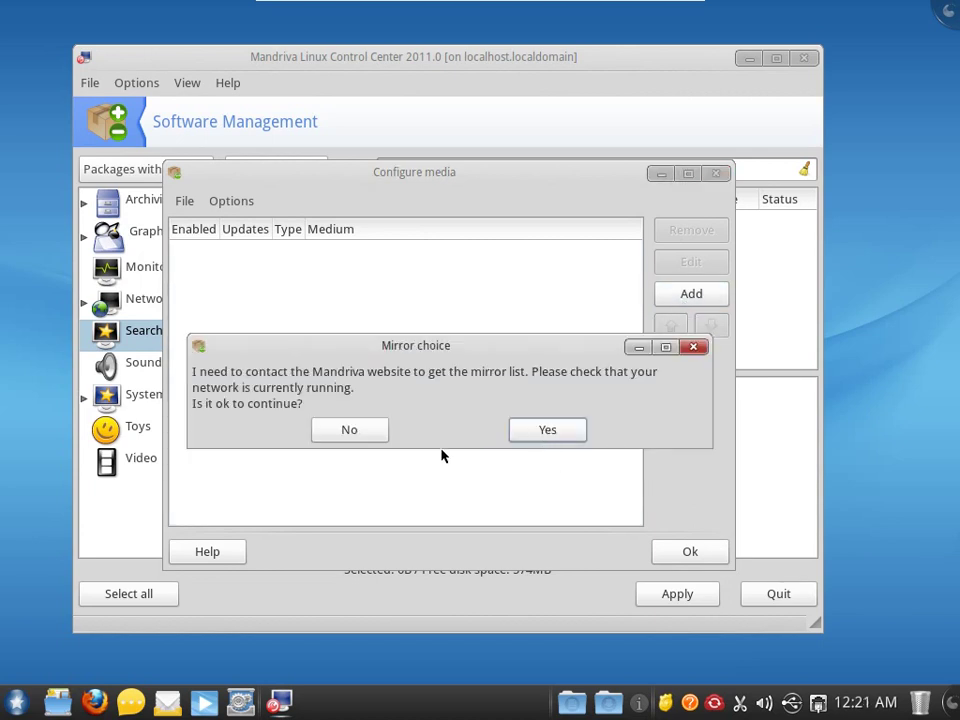
{"action": "left_click", "coordinate": [546, 430]}
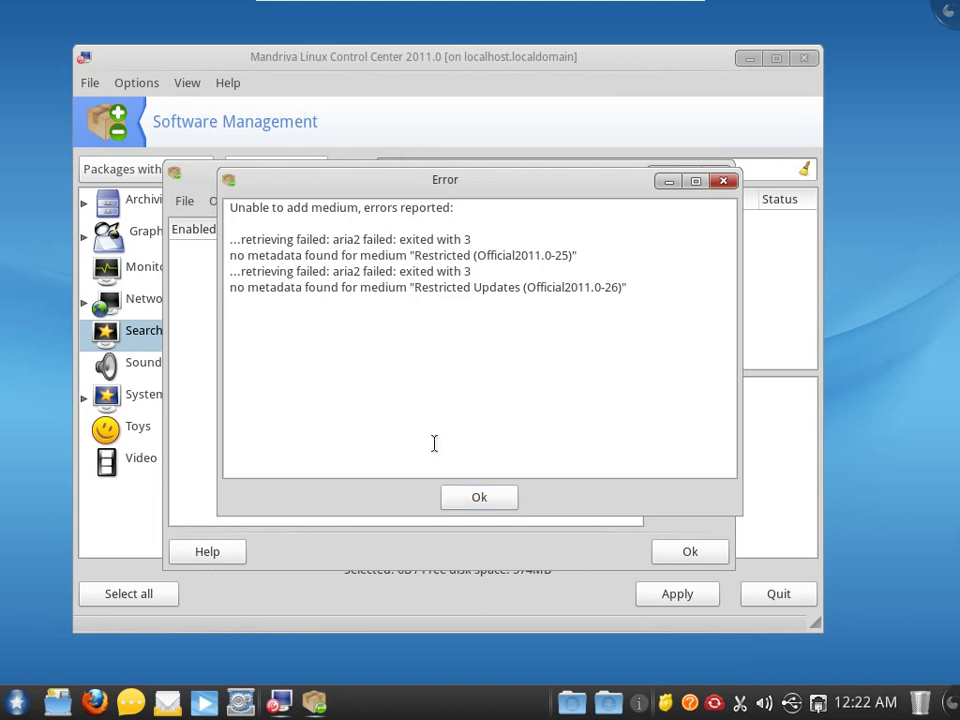
{"action": "left_click", "coordinate": [463, 505]}
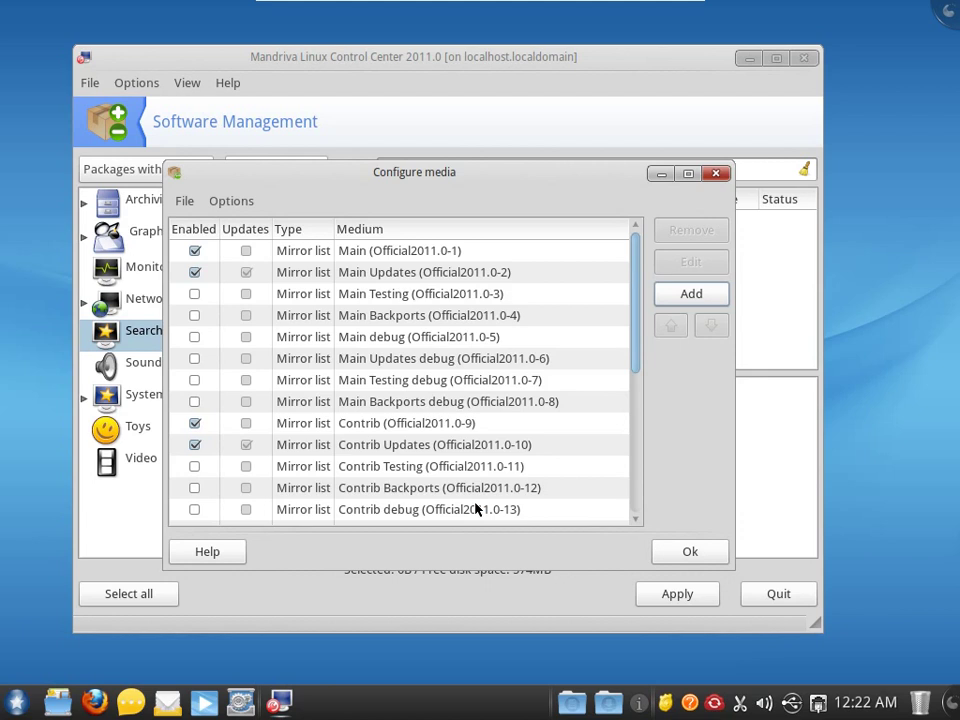
{"action": "left_click_drag", "start_coordinate": [636, 304], "coordinate": [636, 447]}
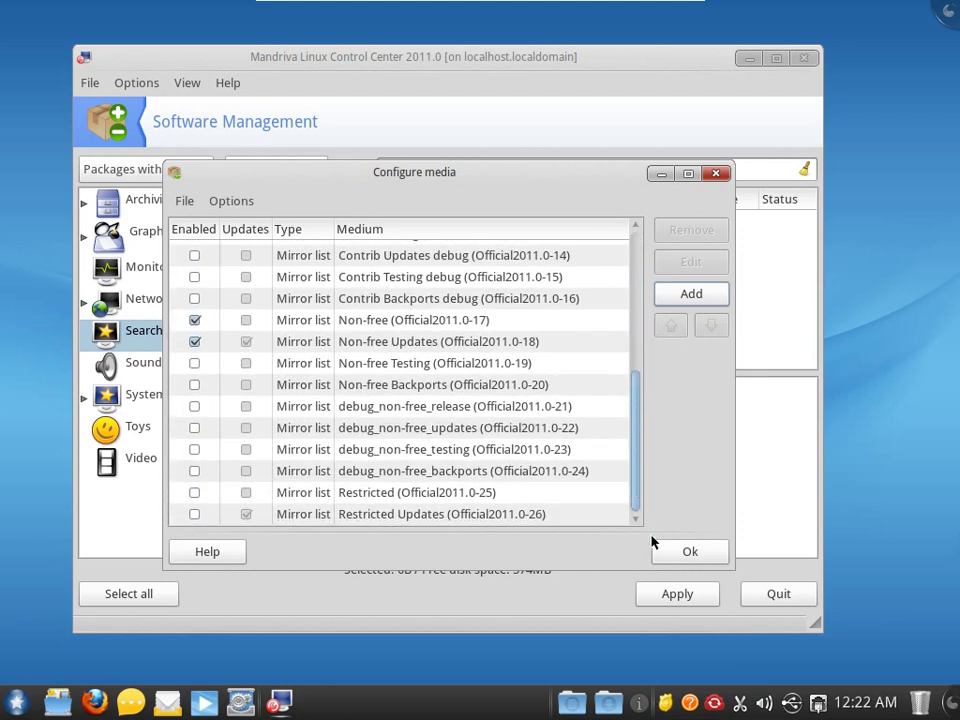
{"action": "left_click", "coordinate": [684, 552]}
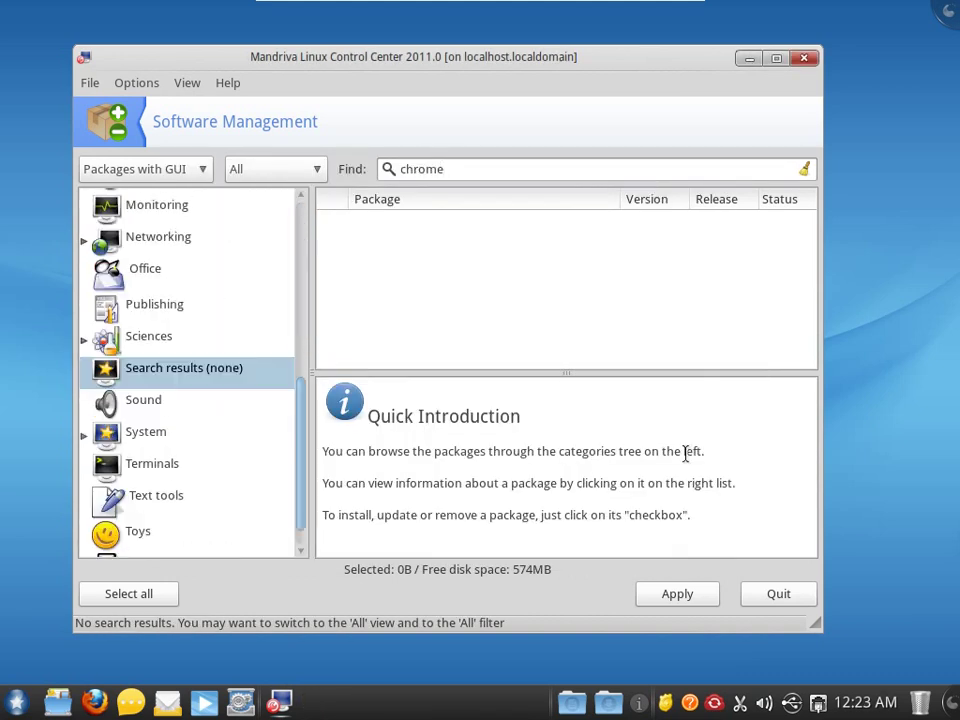
- Clear and retype the 'chrome' search, then quit the package manager
{"action": "left_click", "coordinate": [804, 169]}
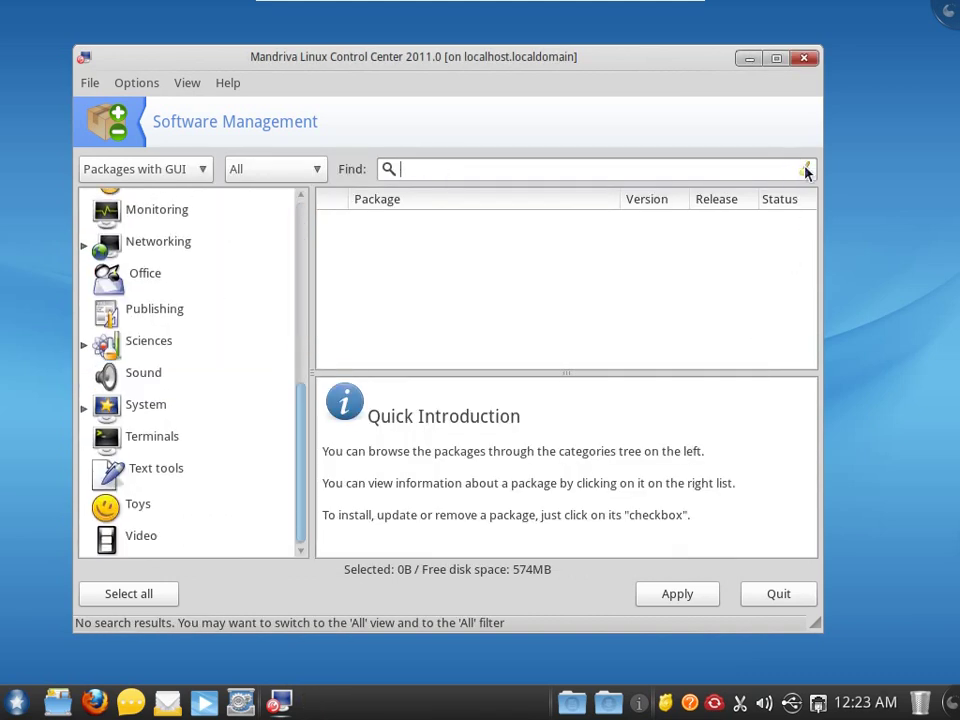
{"action": "type", "text": "chrome"}
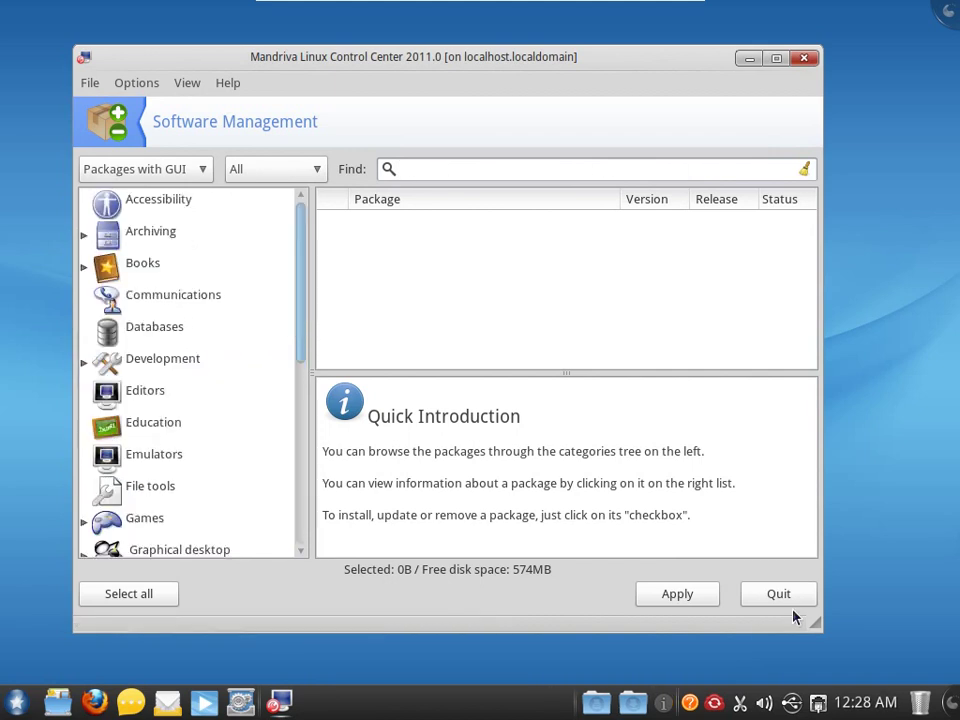
{"action": "left_click", "coordinate": [790, 606]}
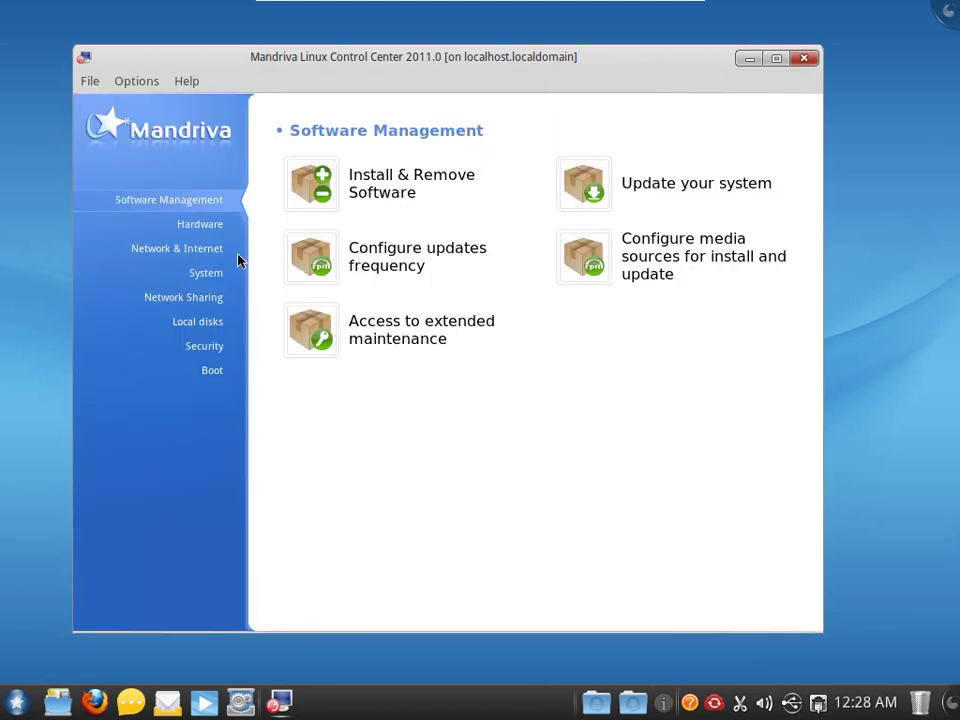
- Open a console with administrator rights from the System tools page
{"action": "left_click", "coordinate": [215, 275]}
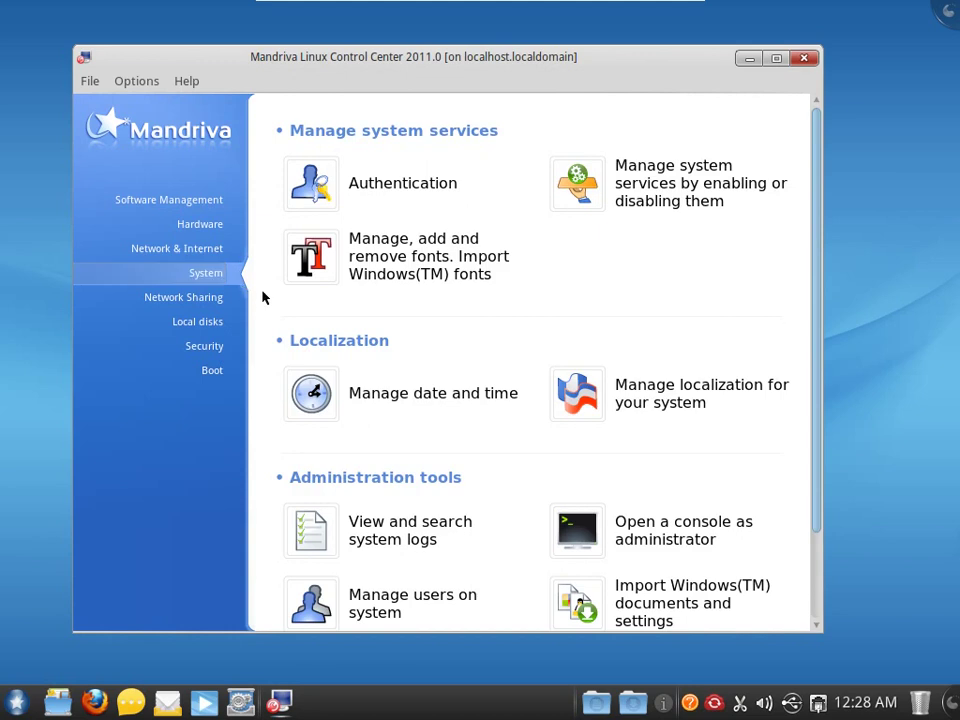
{"action": "scroll", "coordinate": [343, 360], "scroll_direction": "down", "scroll_amount": 3}
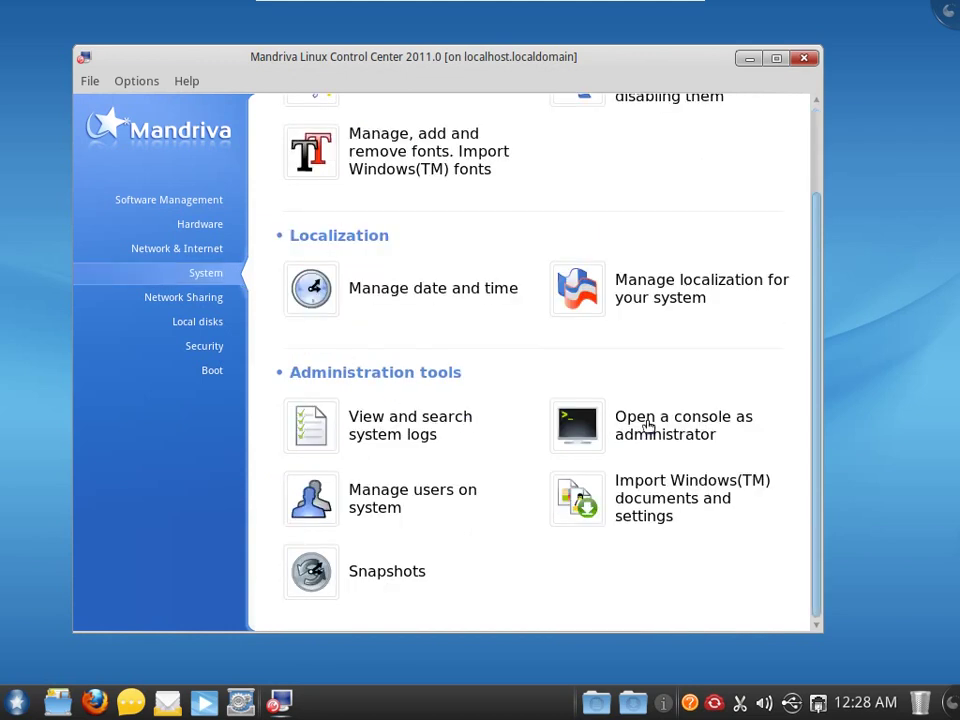
{"action": "left_click", "coordinate": [649, 426]}
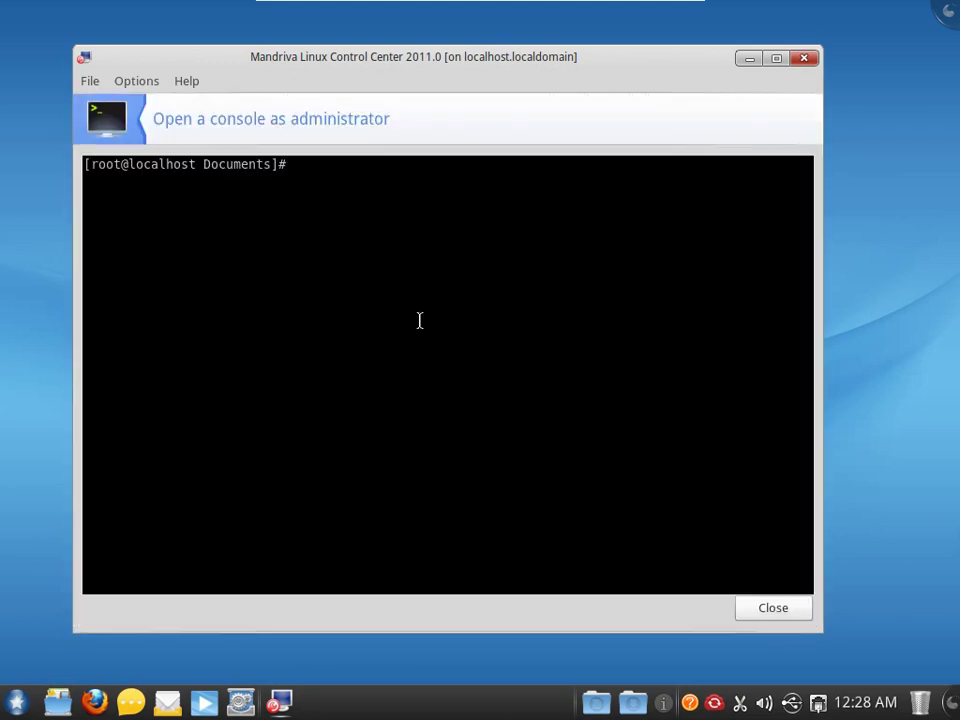
- Fetch linux_signing_key.pub with wget, import it via rpm --import, and query gpg-pubkey-7fac5991-*
{"action": "middle_click", "coordinate": [342, 188]}
{"action": "key", "text": "Return"}
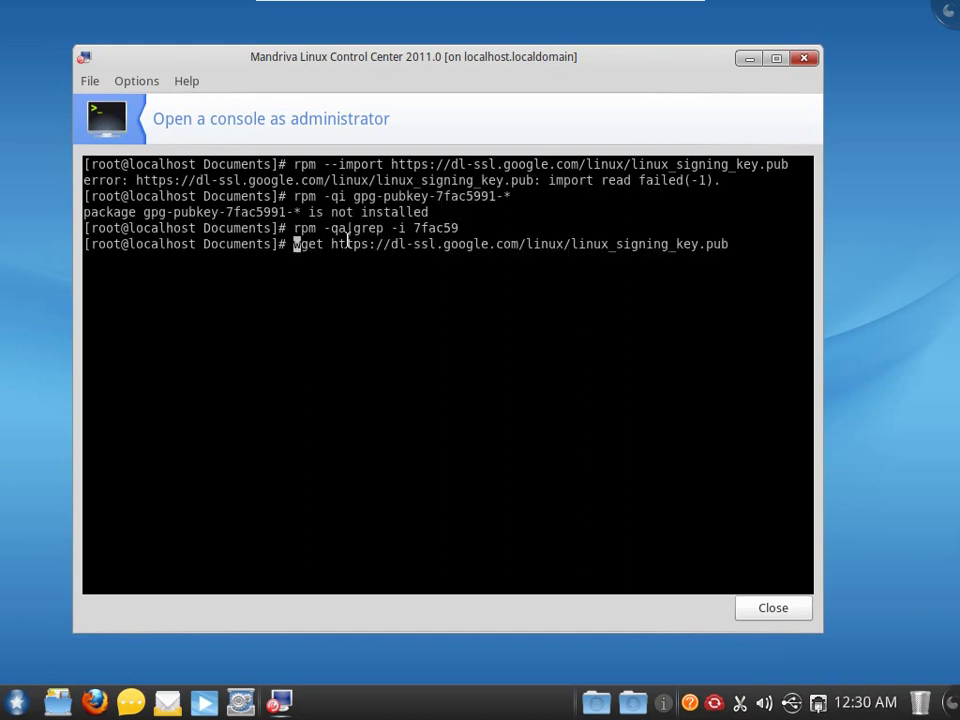
{"action": "key", "text": "Return"}
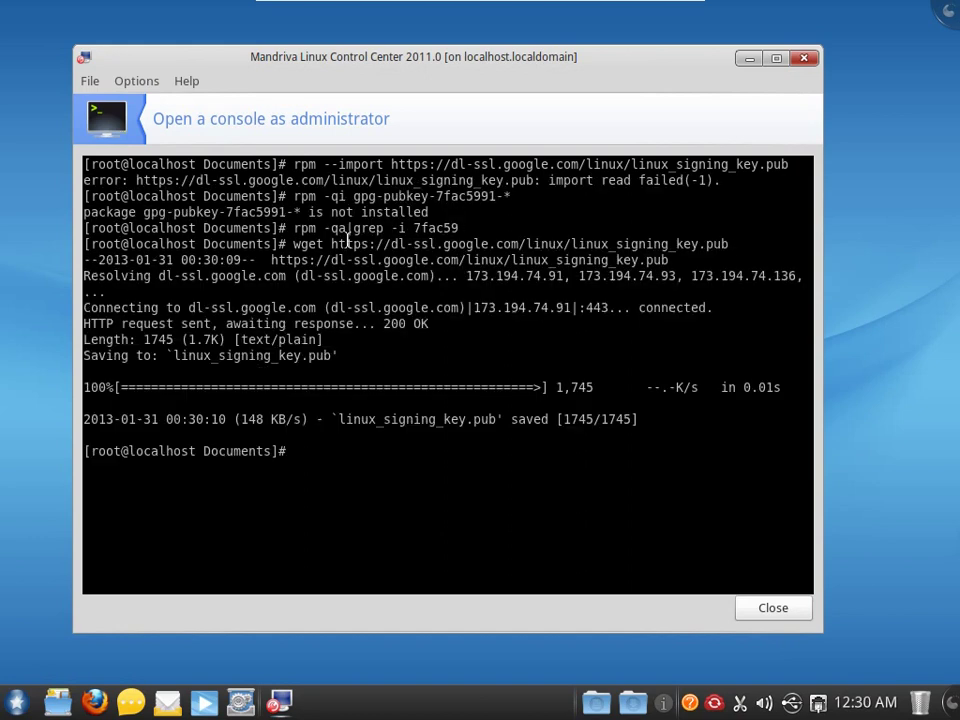
{"action": "type", "text": "rpm --import linux_signing_key.pub"}
{"action": "key", "text": "Return"}
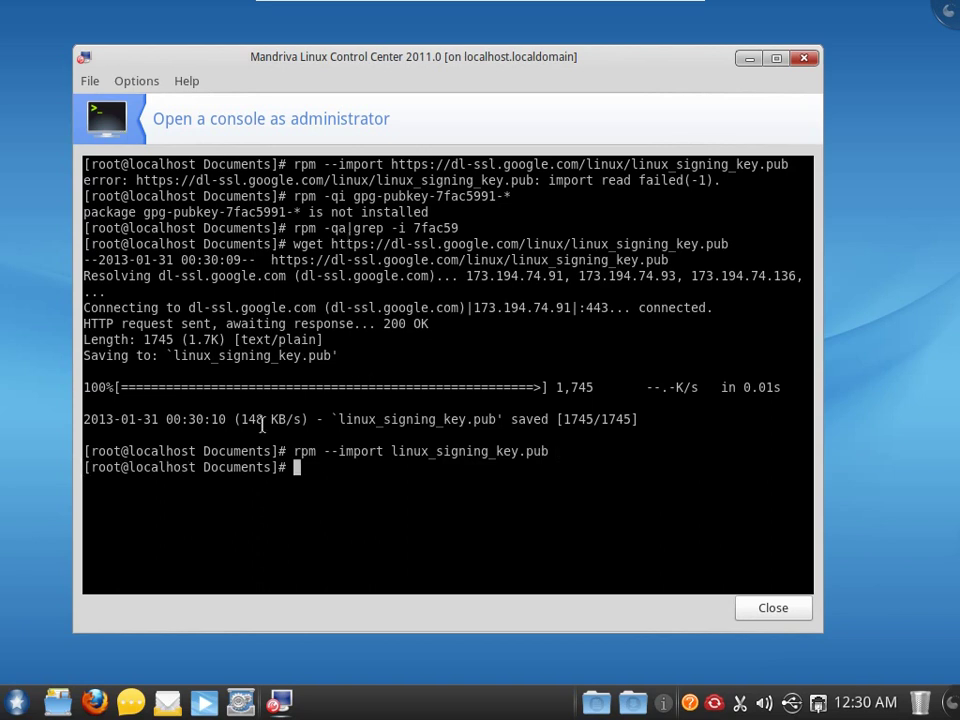
{"action": "type", "text": "rpm -qi gpg-pubkey-7fac5991-*"}
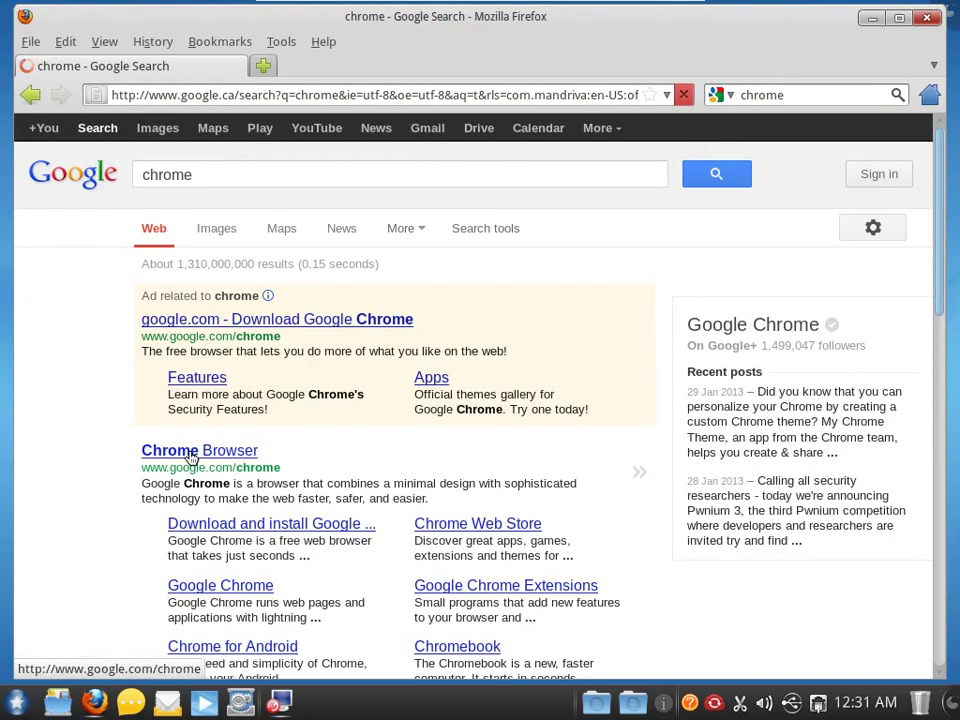
- Download the 32 bit .rpm Chrome package from the Chrome Browser page and save it
{"action": "left_click", "coordinate": [191, 457]}
{"action": "left_click", "coordinate": [476, 323]}
{"action": "left_click", "coordinate": [201, 252]}
{"action": "left_click", "coordinate": [668, 614]}
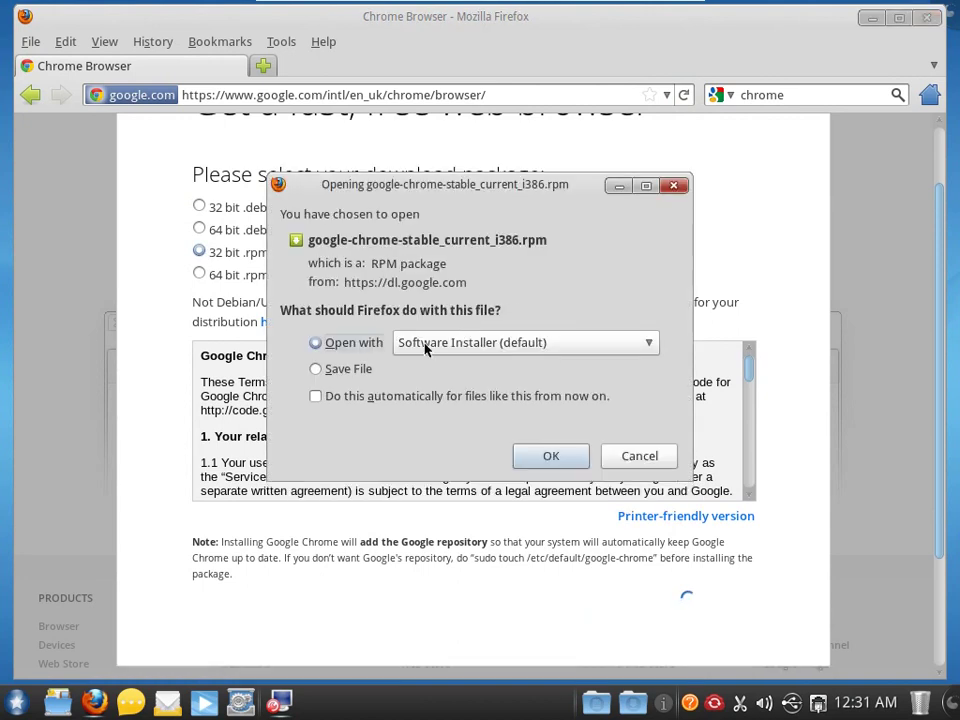
{"action": "left_click", "coordinate": [349, 368]}
{"action": "left_click", "coordinate": [553, 456]}
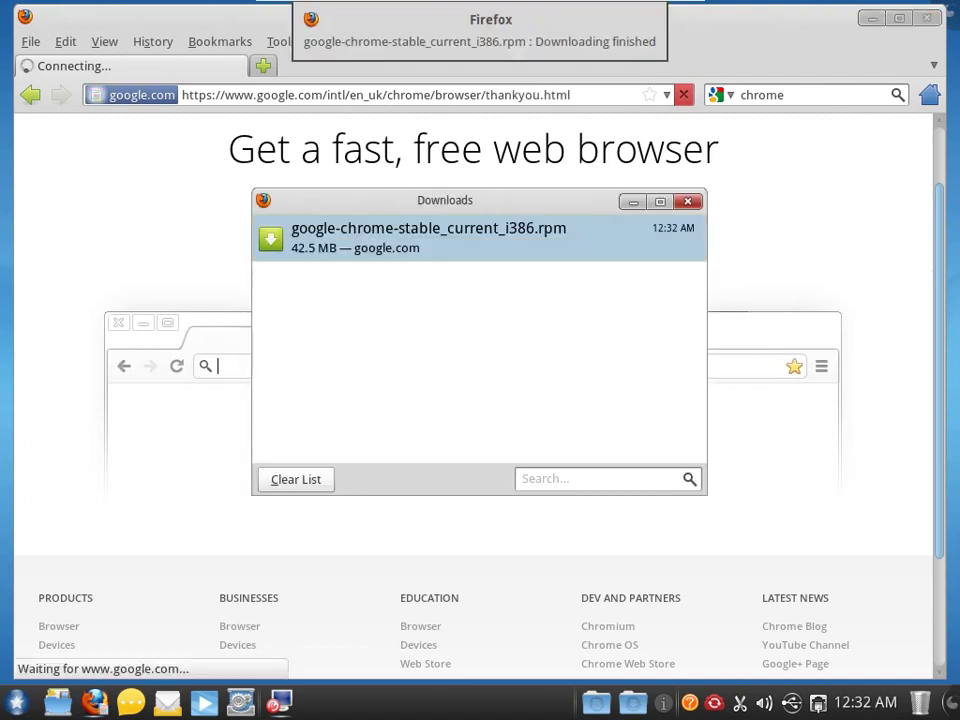
- Open and close the desktop configuration settings, then type the /westlake/Downloads/ path in the console
{"action": "left_click", "coordinate": [313, 704]}
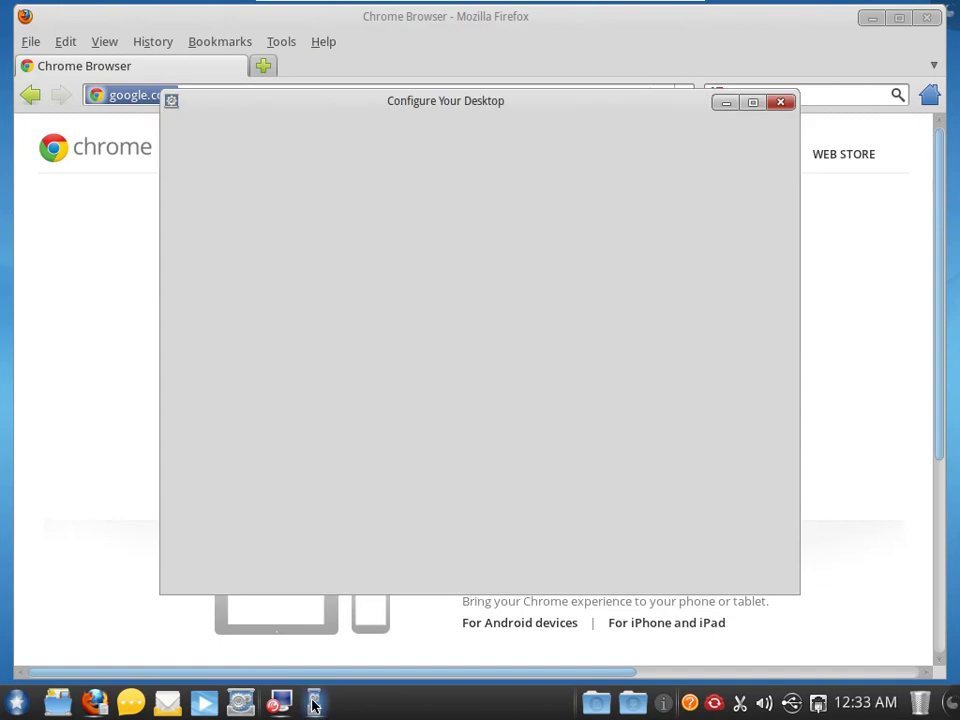
{"action": "left_click_drag", "start_coordinate": [782, 257], "coordinate": [768, 122]}
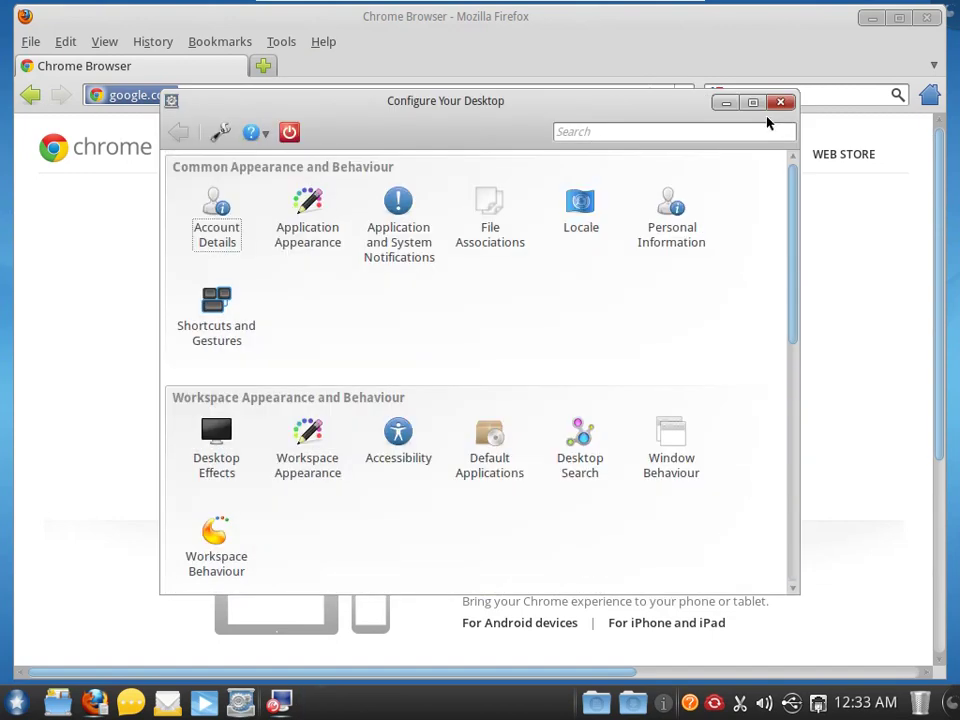
{"action": "left_click", "coordinate": [780, 102]}
{"action": "type", "text": "/westlake"}
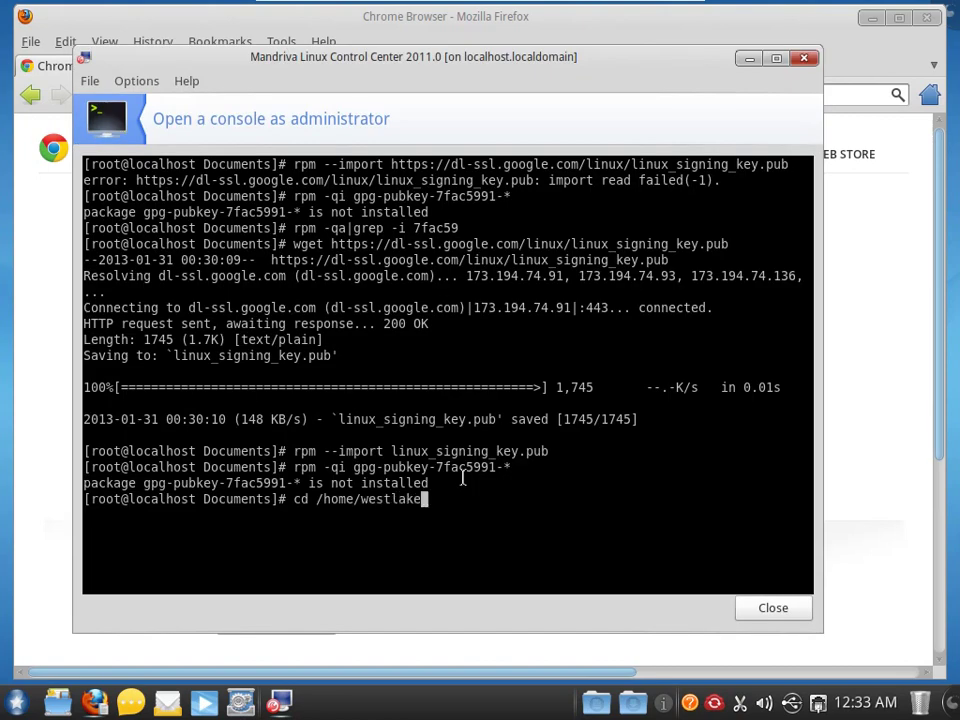
{"action": "type", "text": "/Downloads/"}
- Change to Downloads, list it with ls -l, and verify the Chrome rpm with rpm --checksig -v
{"action": "key", "text": "Return"}
{"action": "type", "text": "l"}
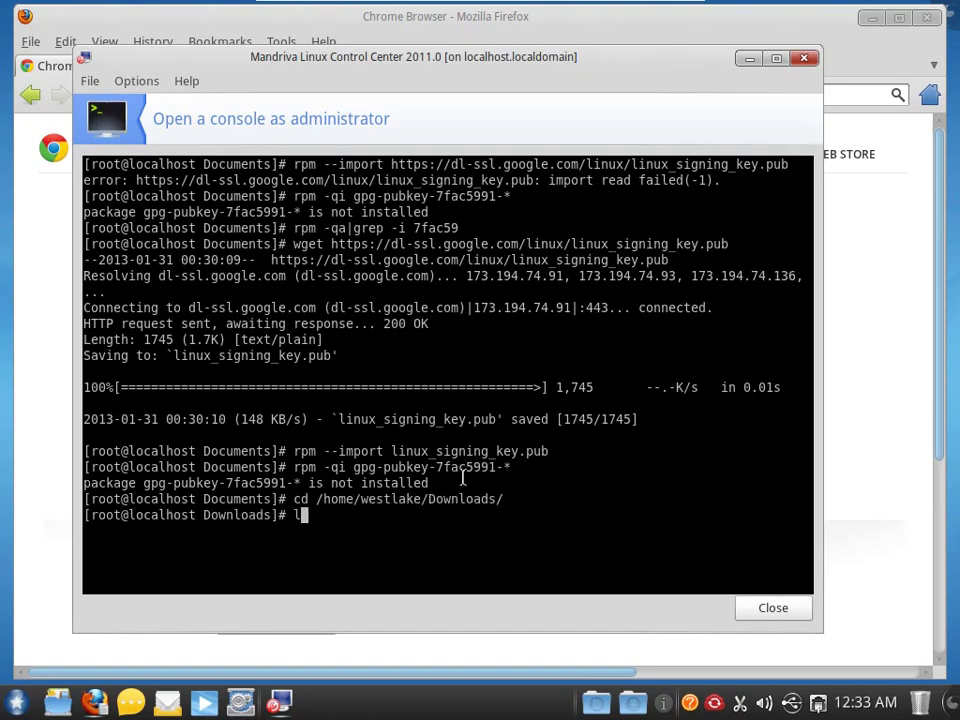
{"action": "type", "text": "s -l"}
{"action": "key", "text": "Return"}
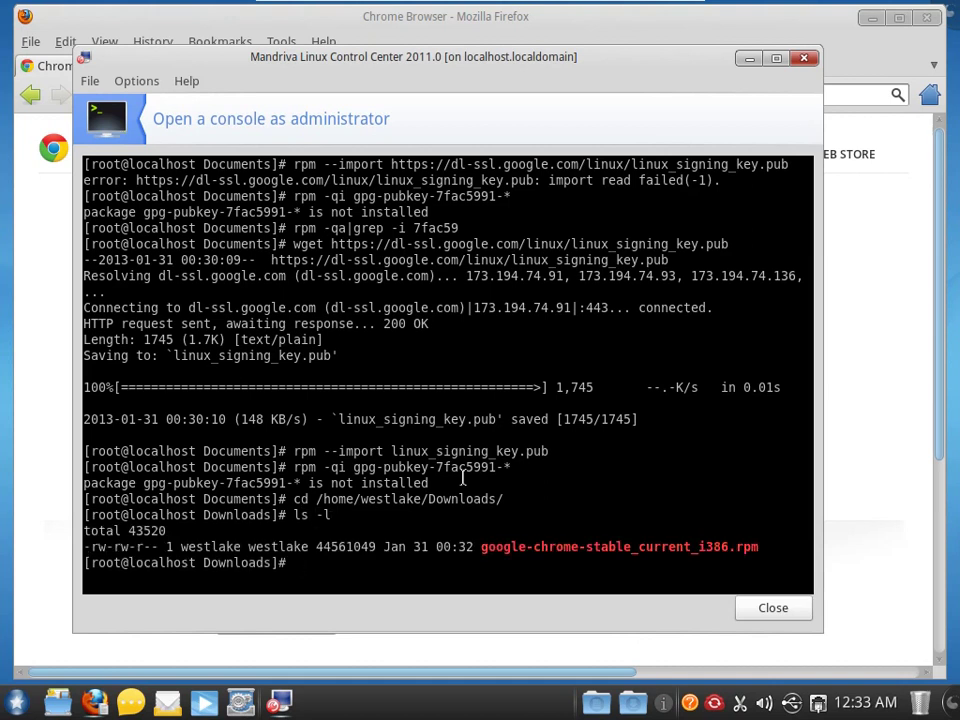
{"action": "type", "text": "rpm --checksig -v"}
{"action": "key", "text": "Tab"}
{"action": "key", "text": "Tab"}
{"action": "type", "text": "g"}
{"action": "key", "text": "Tab"}
{"action": "key", "text": "Return"}
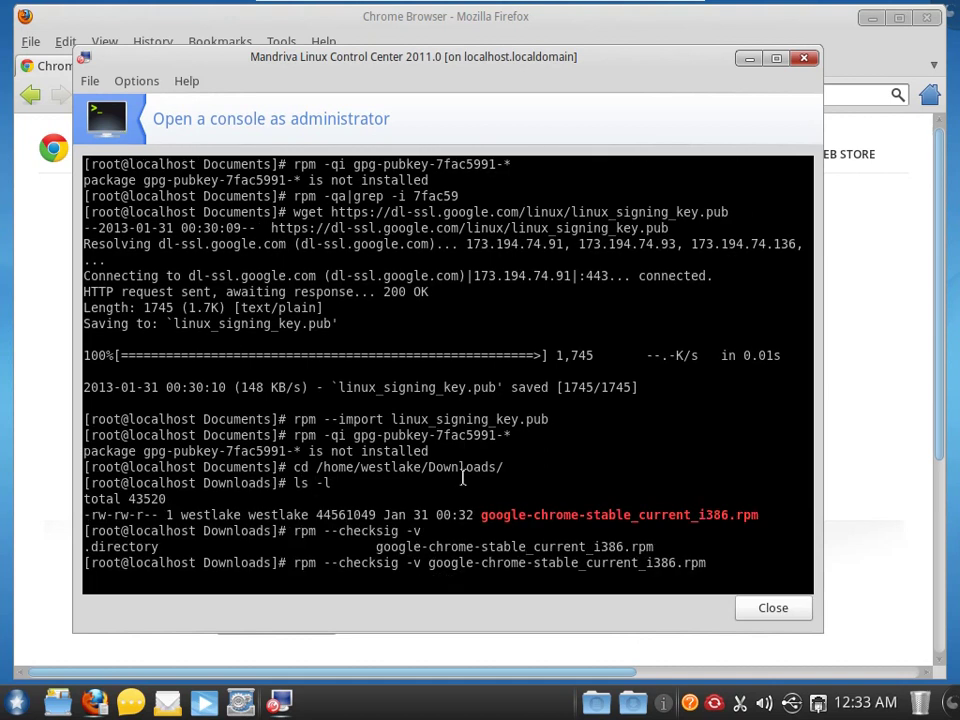
- Add the google-chrome medium with urpmi.addmedia, run urpmi.update, and exit the root console
{"action": "type", "text": "urpmi.addmedia --update google-chrome http://dl.google.com/linux/chrome/rpm/stable/$(uname -m | sed -e \"s/i.86/i386/\")"}
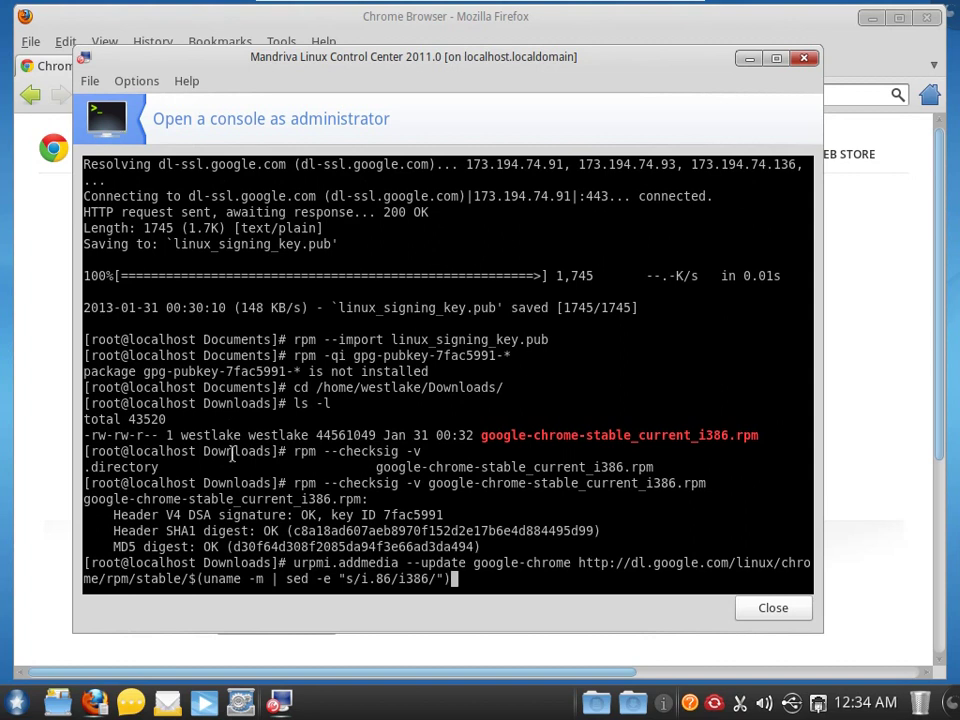
{"action": "key", "text": "Return"}
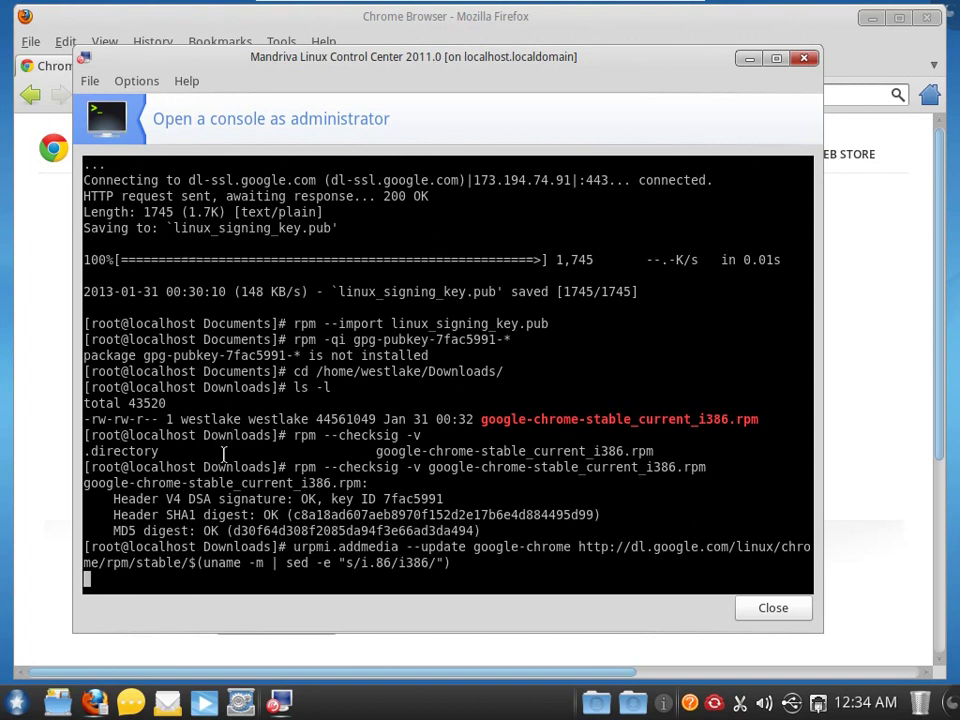
{"action": "type", "text": "urpm"}
{"action": "key", "text": "Tab"}
{"action": "key", "text": "Tab"}
{"action": "key", "text": "Tab"}
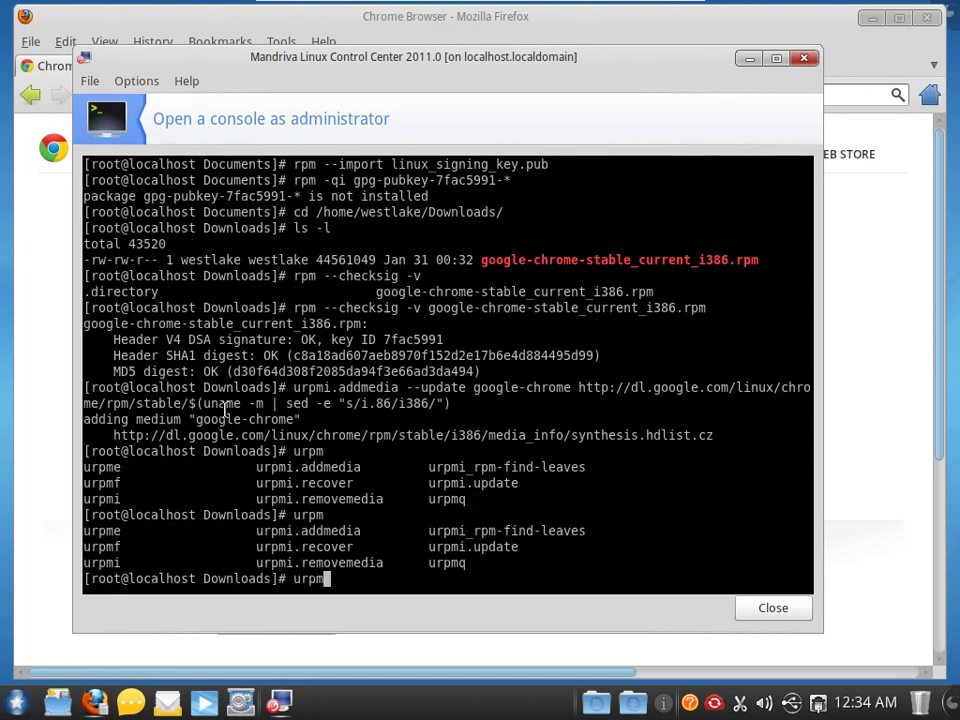
{"action": "type", "text": "i.update"}
{"action": "key", "text": "Return"}
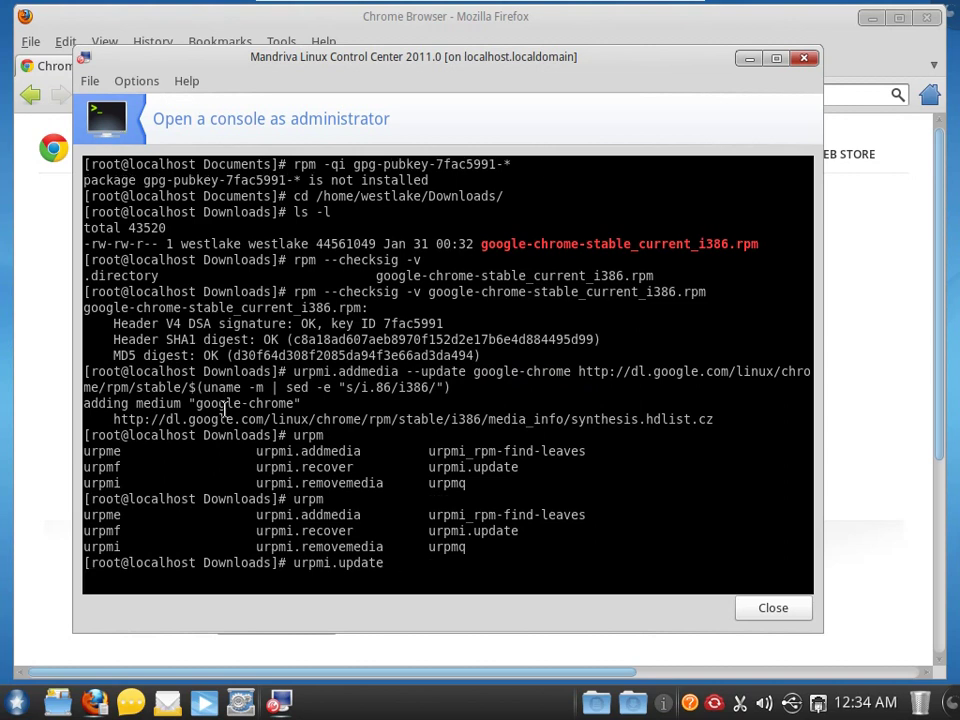
{"action": "key", "text": "ctrl+d"}
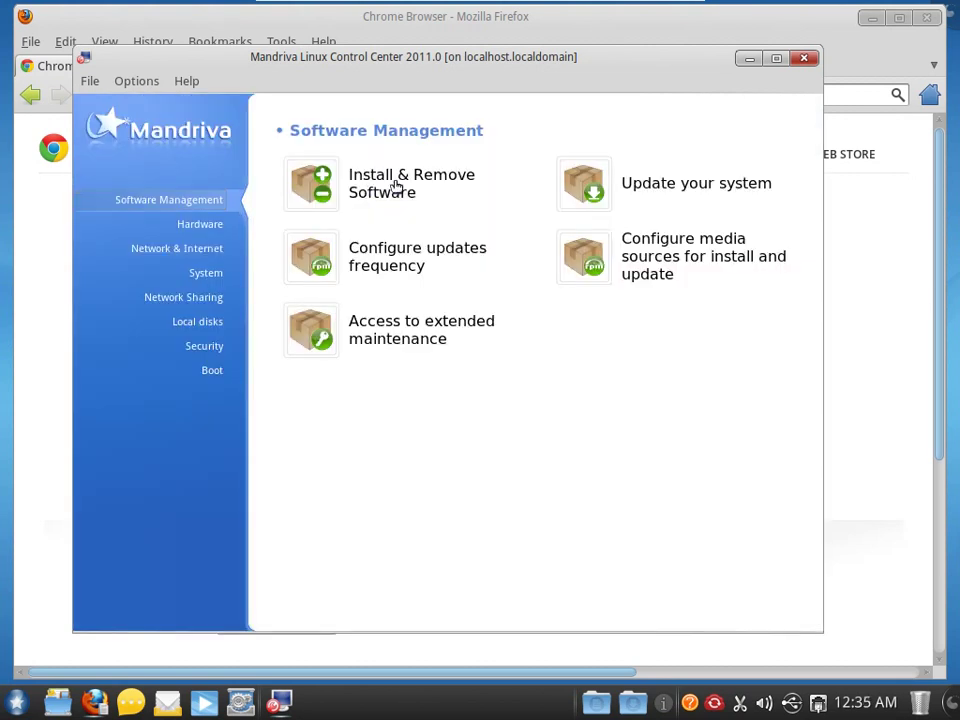
- In Configure media sources, update all seven media including google-chrome
{"action": "left_click", "coordinate": [611, 271]}
{"action": "scroll", "coordinate": [709, 362], "scroll_direction": "down", "scroll_amount": 3}
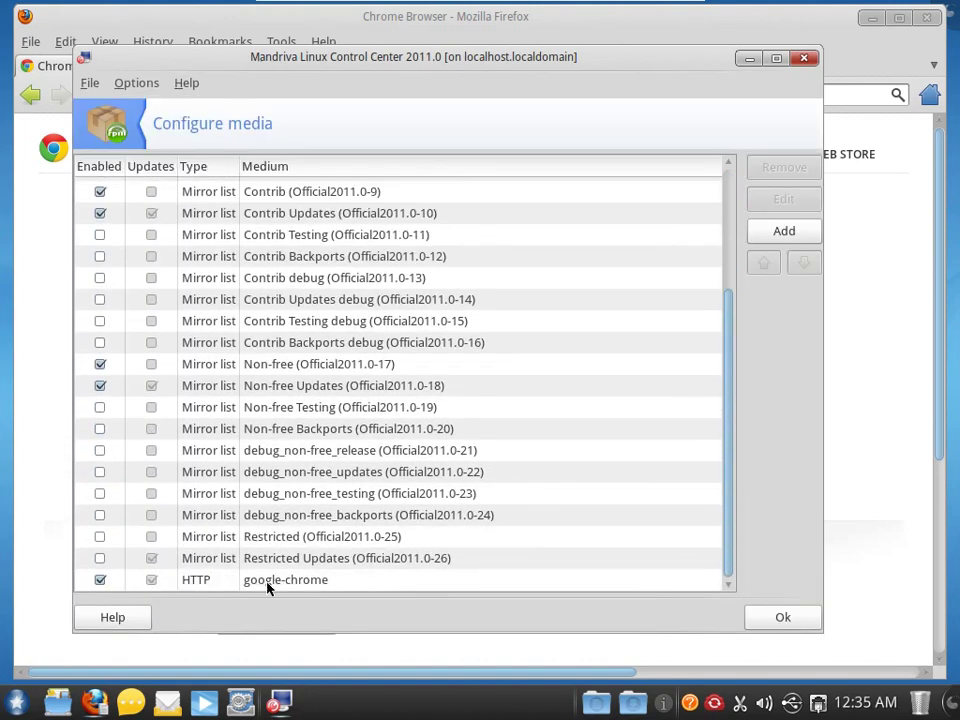
{"action": "left_click_drag", "start_coordinate": [727, 438], "coordinate": [720, 277]}
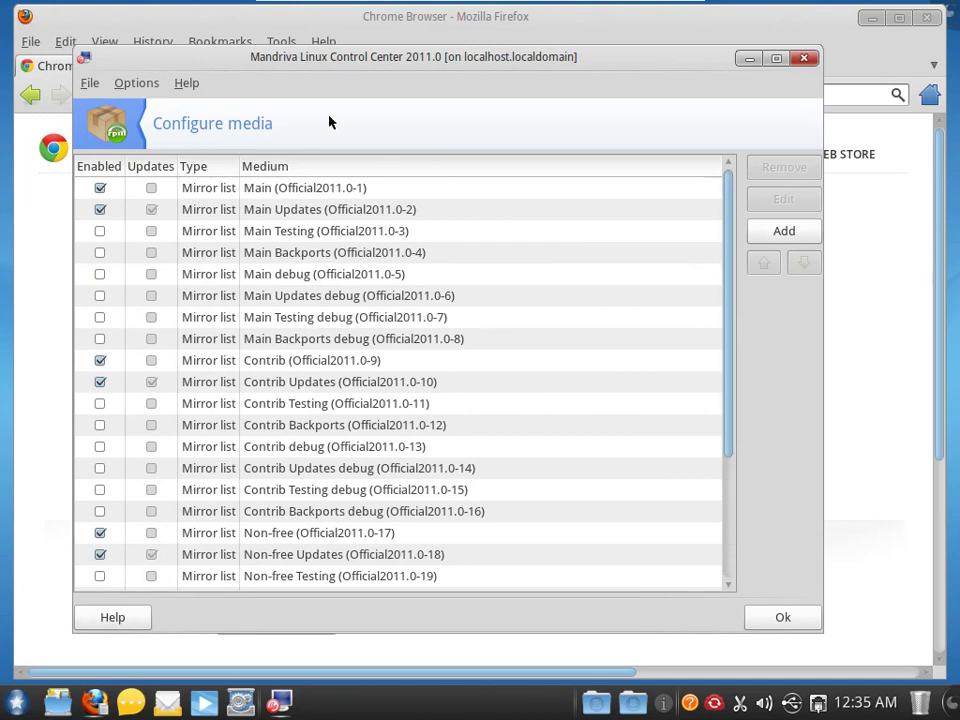
{"action": "left_click", "coordinate": [98, 86]}
{"action": "left_click", "coordinate": [107, 104]}
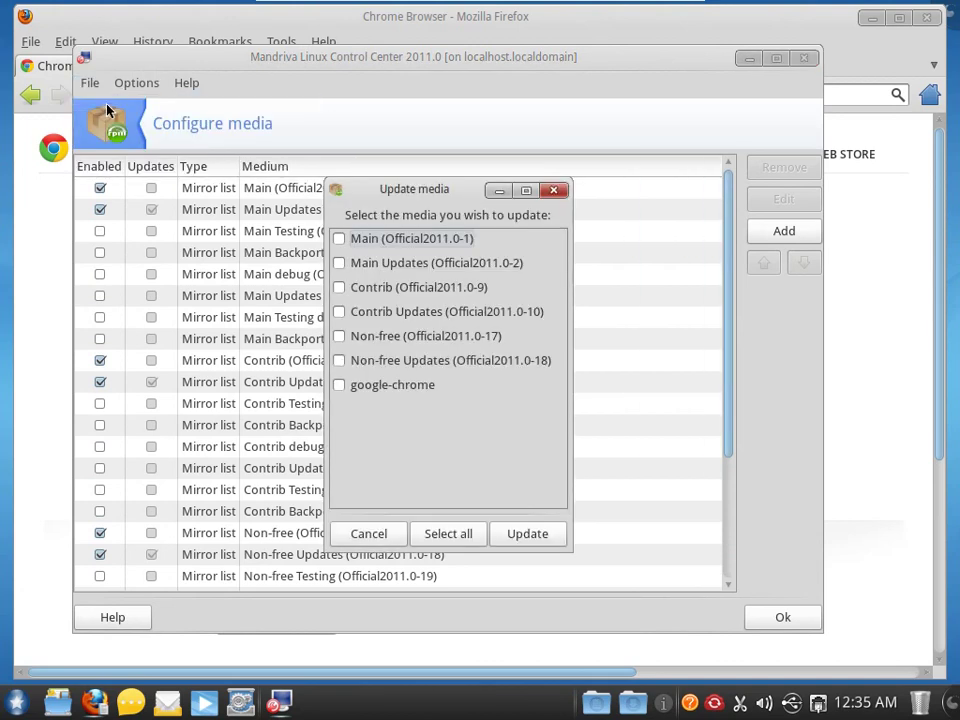
{"action": "left_click", "coordinate": [450, 534]}
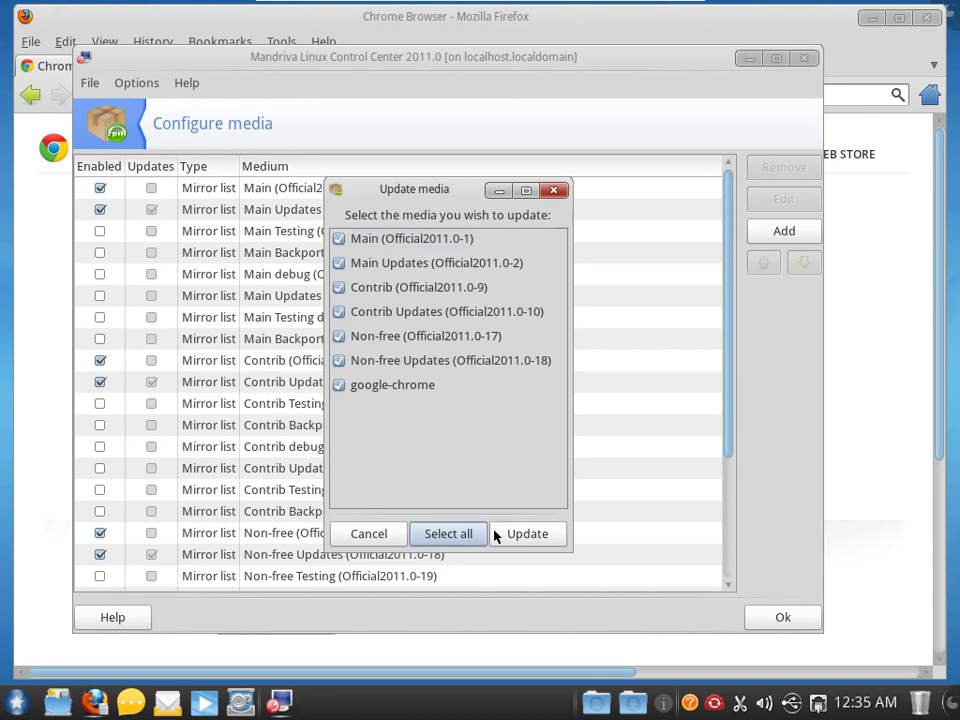
{"action": "left_click", "coordinate": [537, 536]}
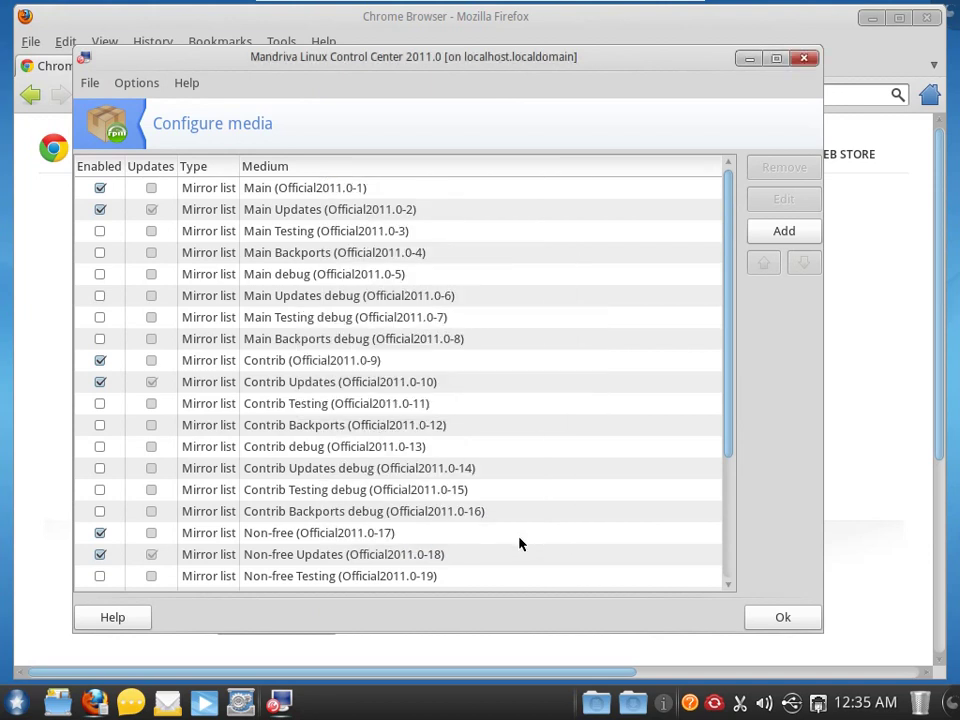
- Inspect signing keys for google-chrome, Restricted Updates, Restricted and Main in Manage keys, then close it
{"action": "scroll", "coordinate": [542, 448], "scroll_direction": "down", "scroll_amount": 5}
{"action": "scroll", "coordinate": [559, 461], "scroll_direction": "up", "scroll_amount": 5}
{"action": "left_click", "coordinate": [90, 84]}
{"action": "mouse_move", "coordinate": [131, 88]}
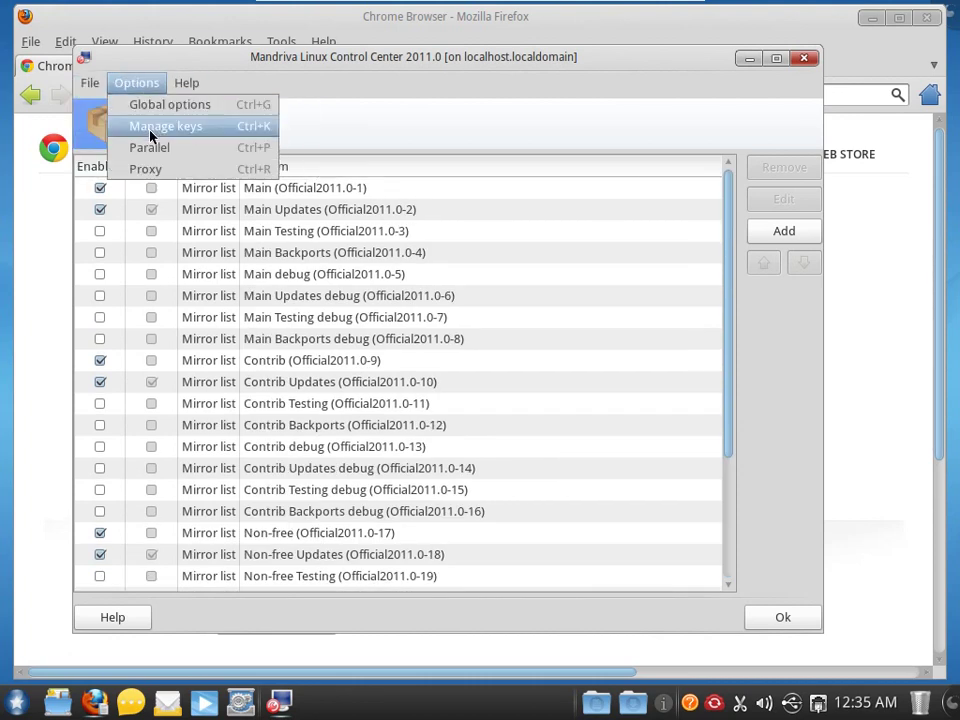
{"action": "left_click", "coordinate": [158, 126]}
{"action": "scroll", "coordinate": [406, 448], "scroll_direction": "down", "scroll_amount": 5}
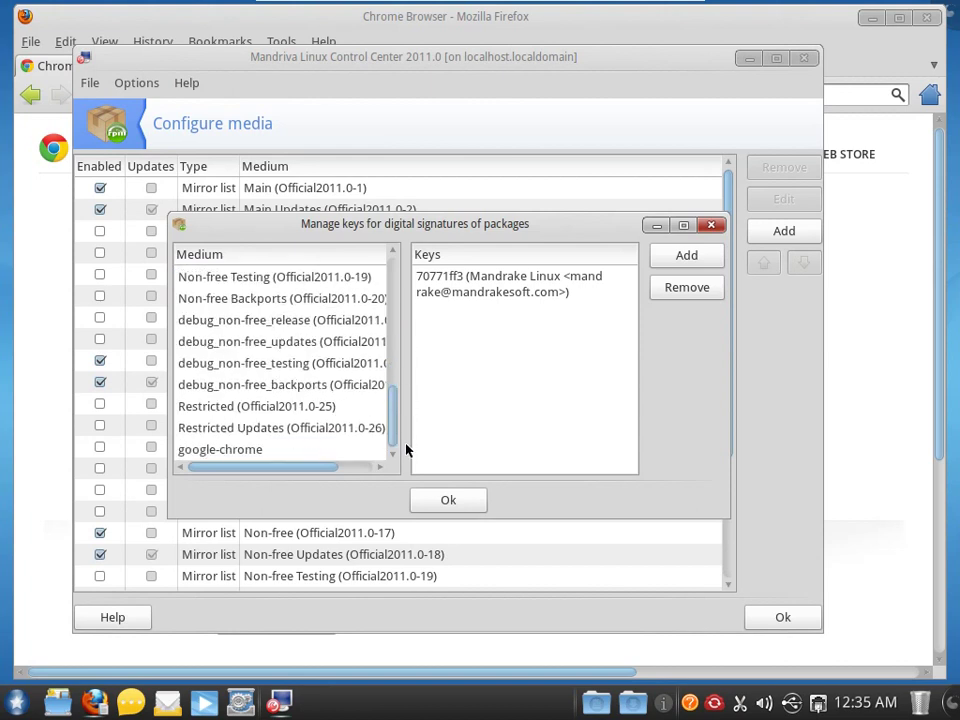
{"action": "left_click", "coordinate": [306, 454]}
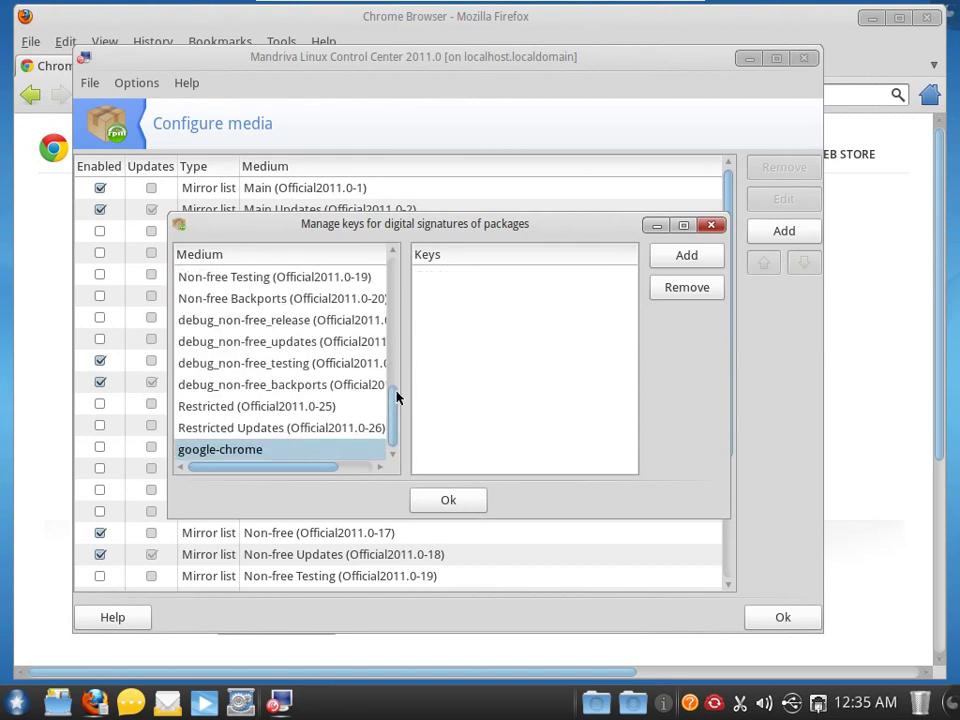
{"action": "left_click", "coordinate": [346, 430]}
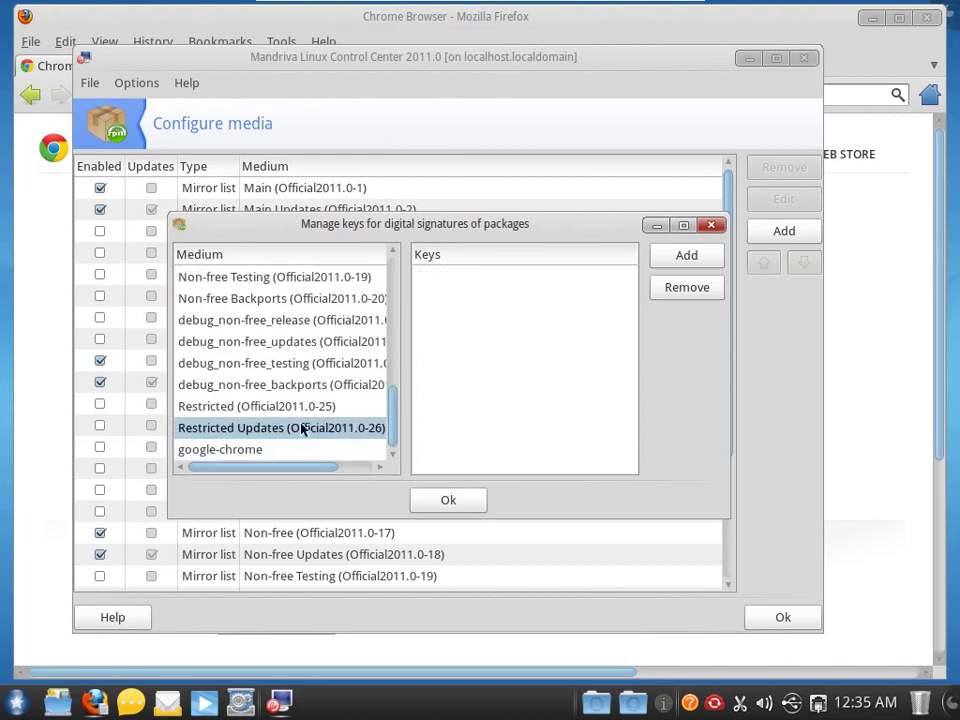
{"action": "left_click", "coordinate": [386, 412]}
{"action": "left_click_drag", "start_coordinate": [392, 409], "coordinate": [391, 279]}
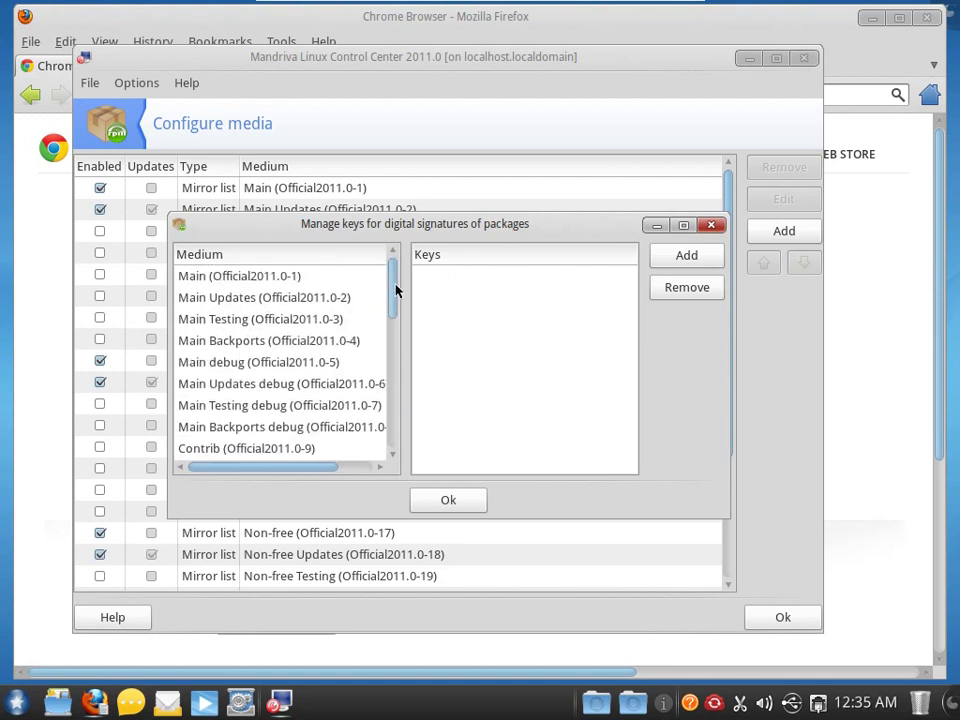
{"action": "left_click", "coordinate": [308, 286]}
{"action": "left_click", "coordinate": [452, 503]}
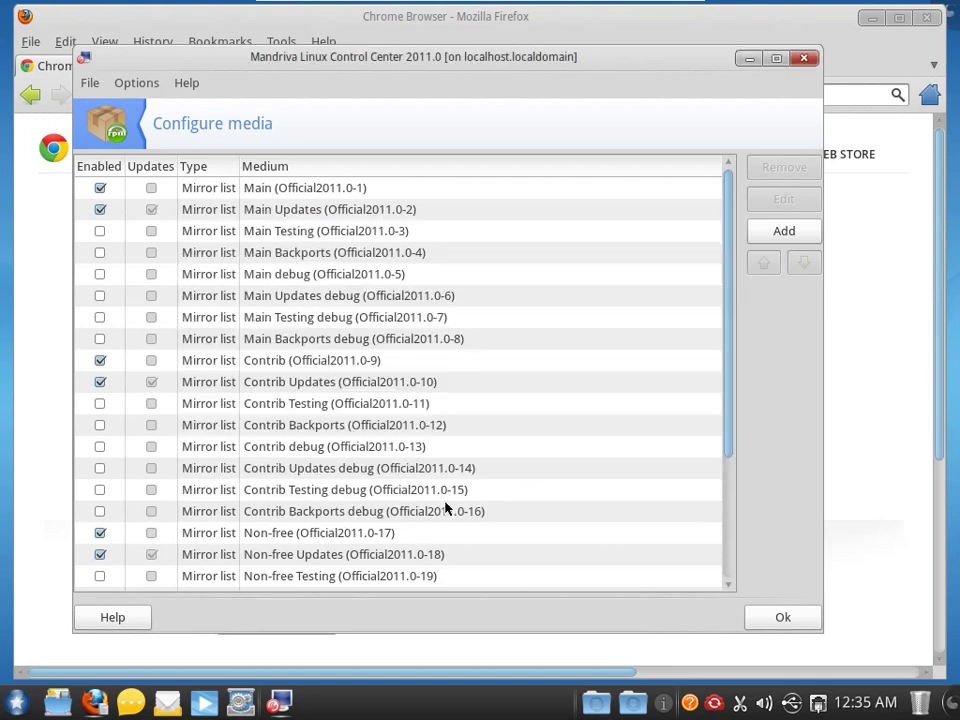
{"action": "left_click", "coordinate": [135, 86]}
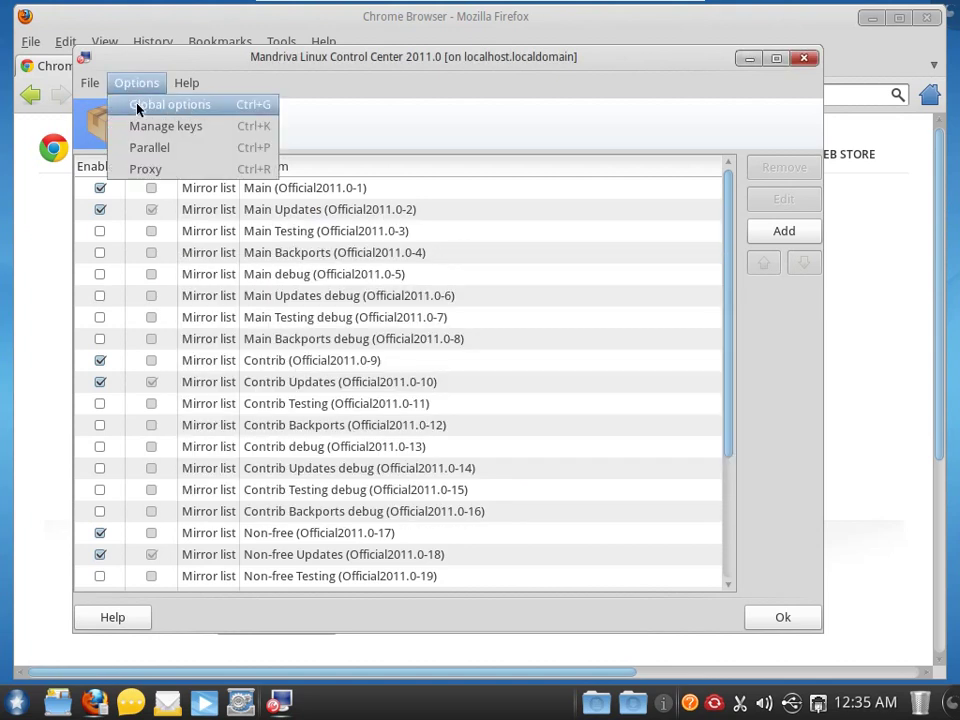
- Search the software manager for 'chrome' with the filter set to All packages
{"action": "left_click", "coordinate": [105, 167]}
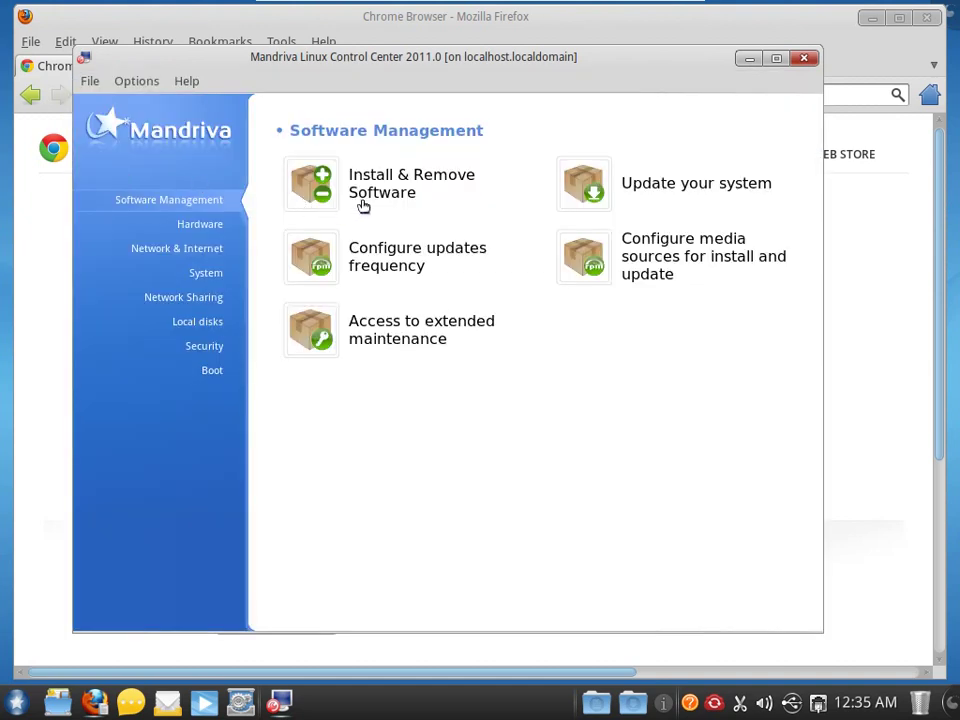
{"action": "left_click", "coordinate": [350, 186]}
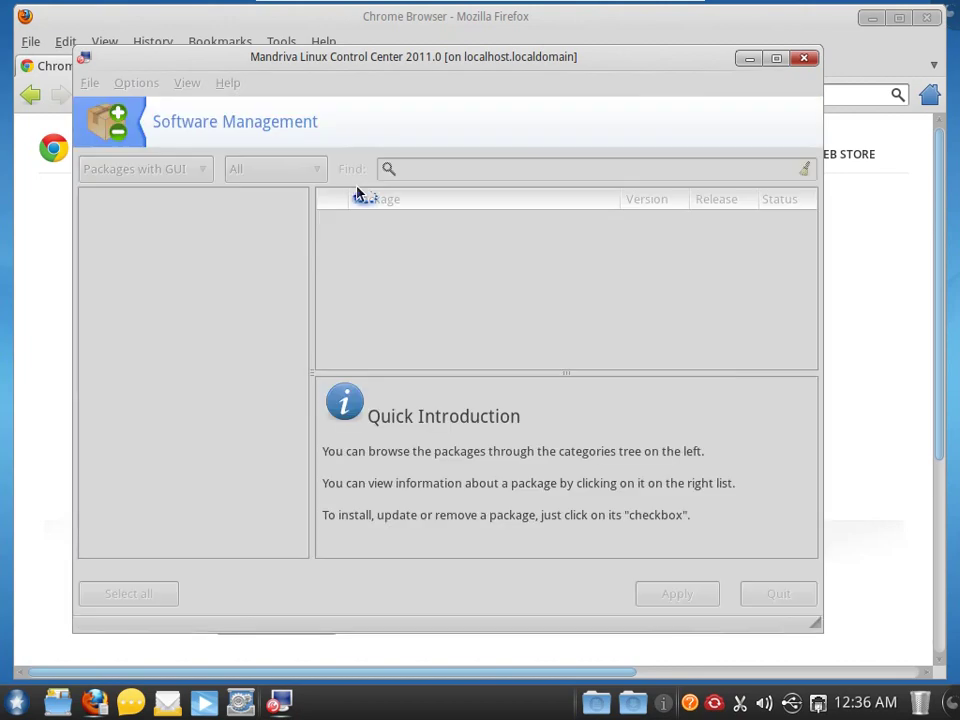
{"action": "type", "text": "chro"}
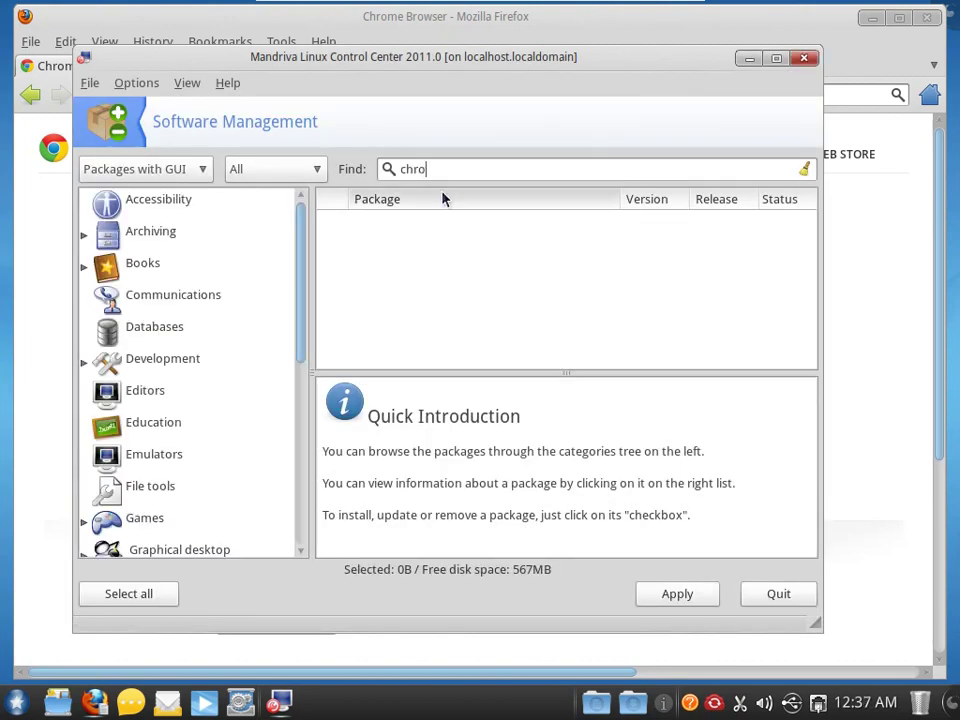
{"action": "type", "text": "me"}
{"action": "key", "text": "Return"}
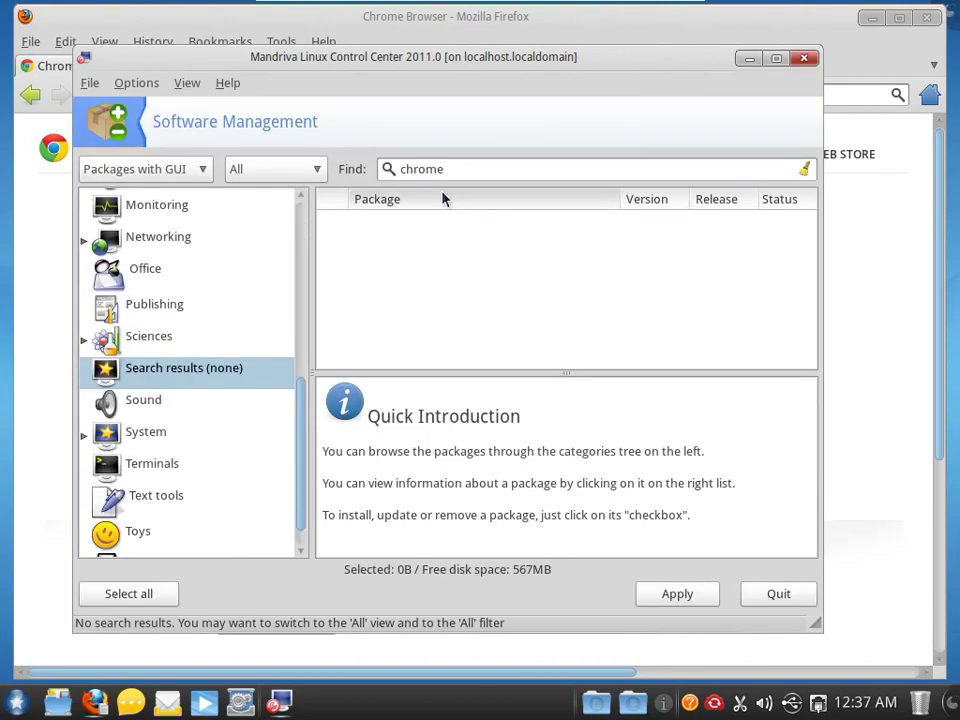
{"action": "left_click", "coordinate": [196, 168]}
{"action": "left_click", "coordinate": [185, 118]}
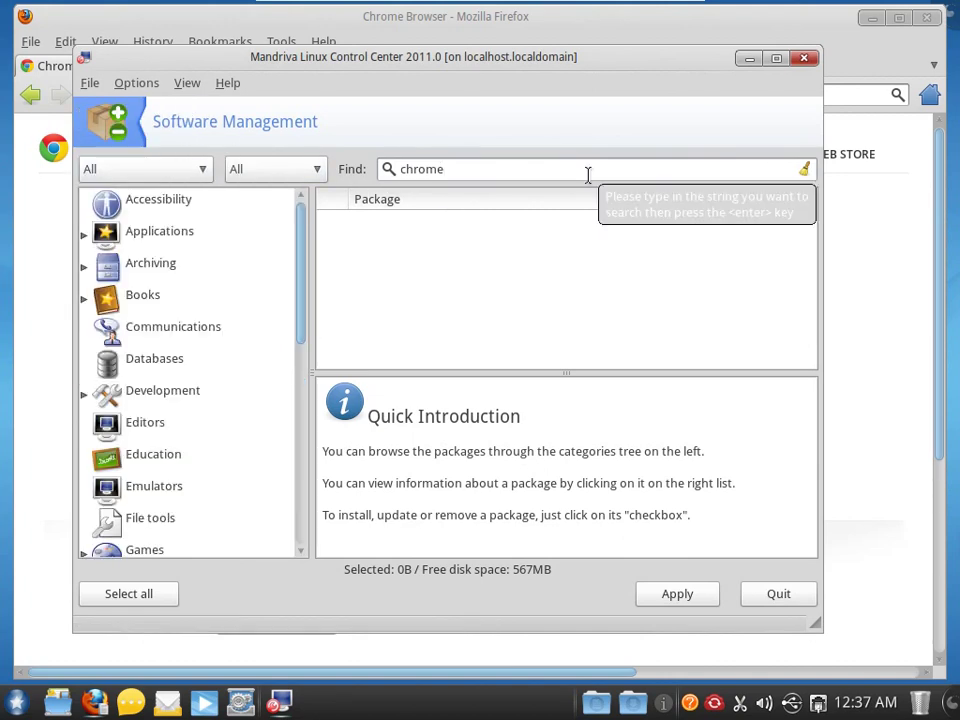
{"action": "key", "text": "Return"}
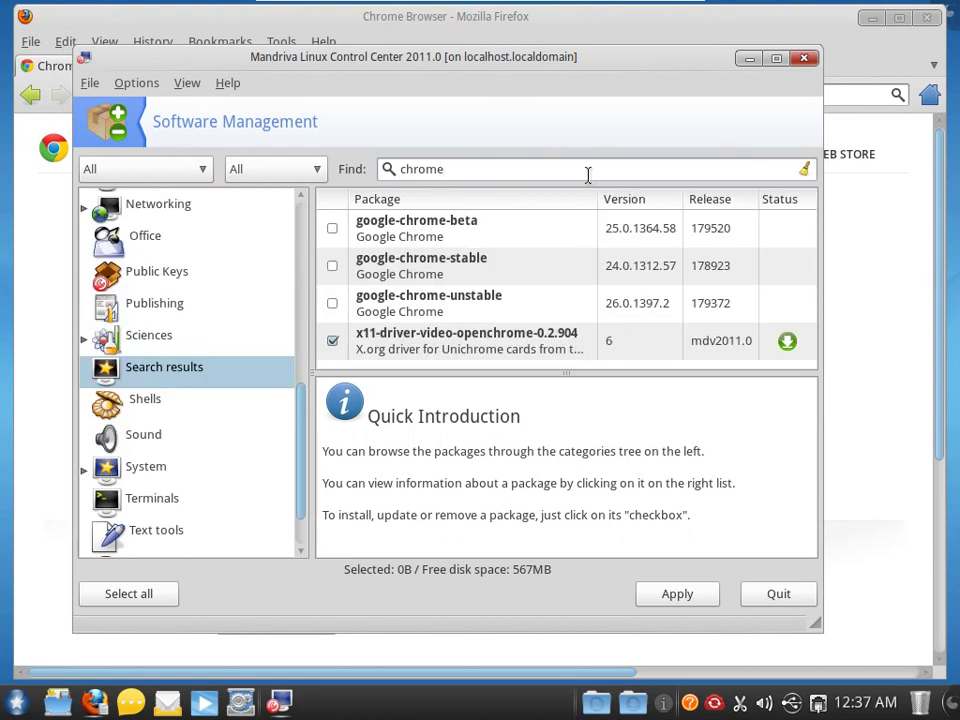
- Review google-chrome-stable's version and size details and mark it for installation
{"action": "left_click", "coordinate": [420, 262]}
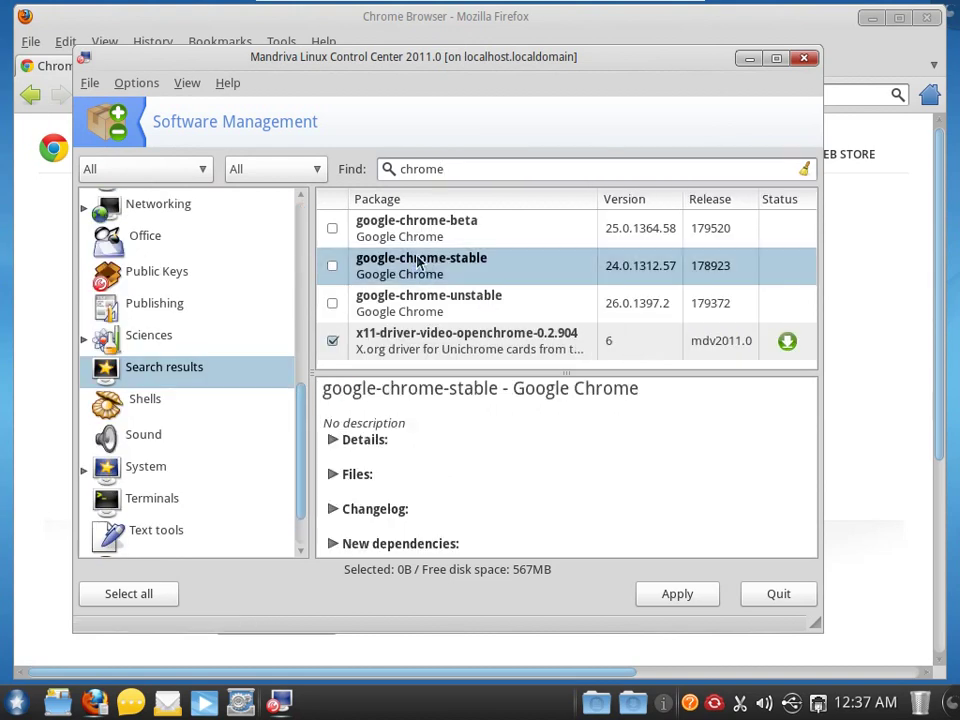
{"action": "left_click", "coordinate": [331, 440]}
{"action": "scroll", "coordinate": [484, 476], "scroll_direction": "down", "scroll_amount": 2}
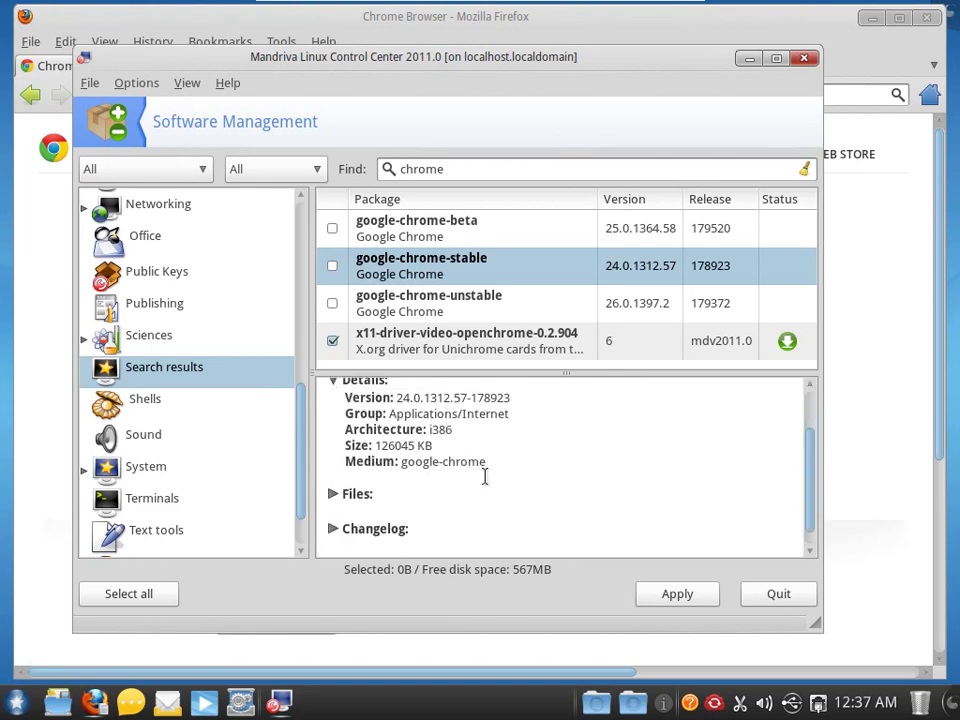
{"action": "scroll", "coordinate": [484, 476], "scroll_direction": "up", "scroll_amount": 2}
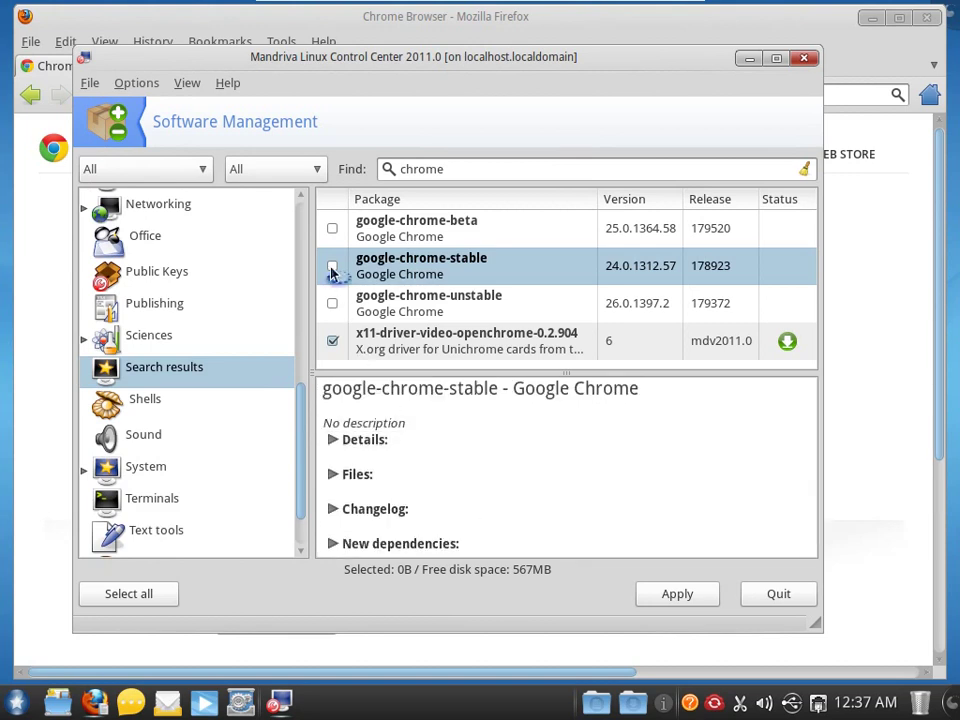
{"action": "left_click", "coordinate": [333, 268]}
- Install google-chrome-stable with dma and its 26 required packages, accepting the warning and confirmation
{"action": "left_click", "coordinate": [441, 397]}
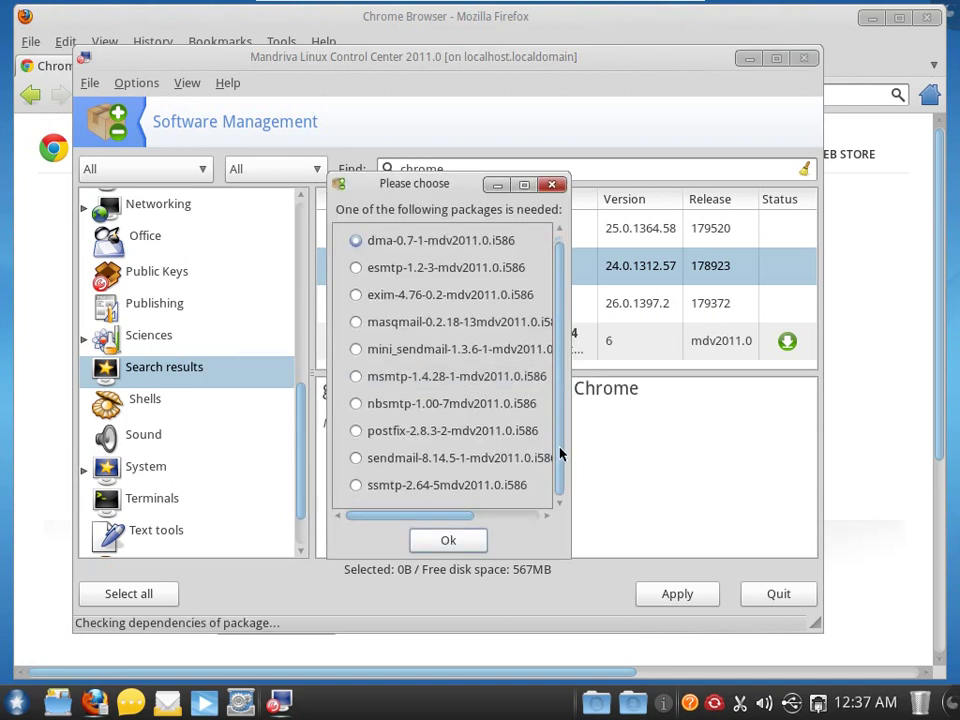
{"action": "left_click", "coordinate": [456, 546]}
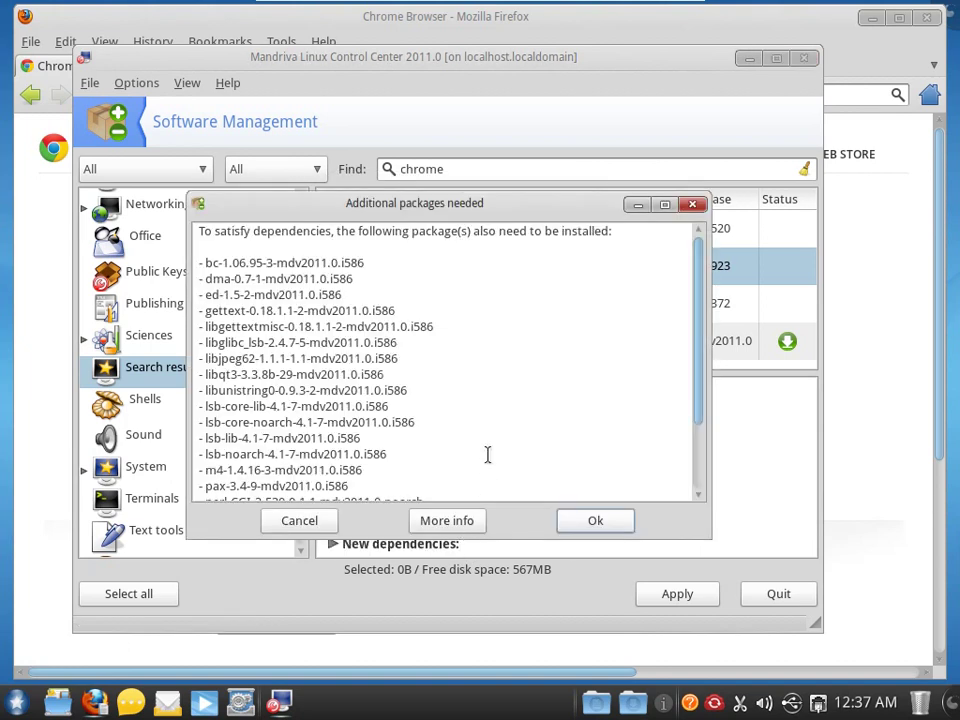
{"action": "scroll", "coordinate": [486, 455], "scroll_direction": "down", "scroll_amount": 3}
{"action": "scroll", "coordinate": [488, 448], "scroll_direction": "up", "scroll_amount": 3}
{"action": "left_click", "coordinate": [594, 519]}
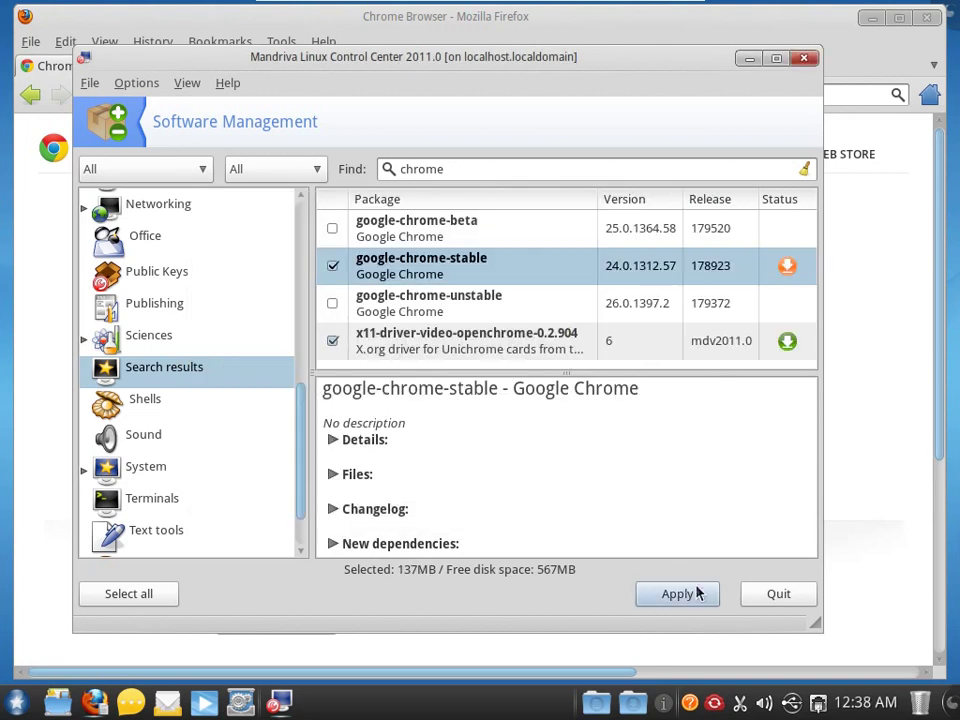
{"action": "left_click", "coordinate": [689, 599]}
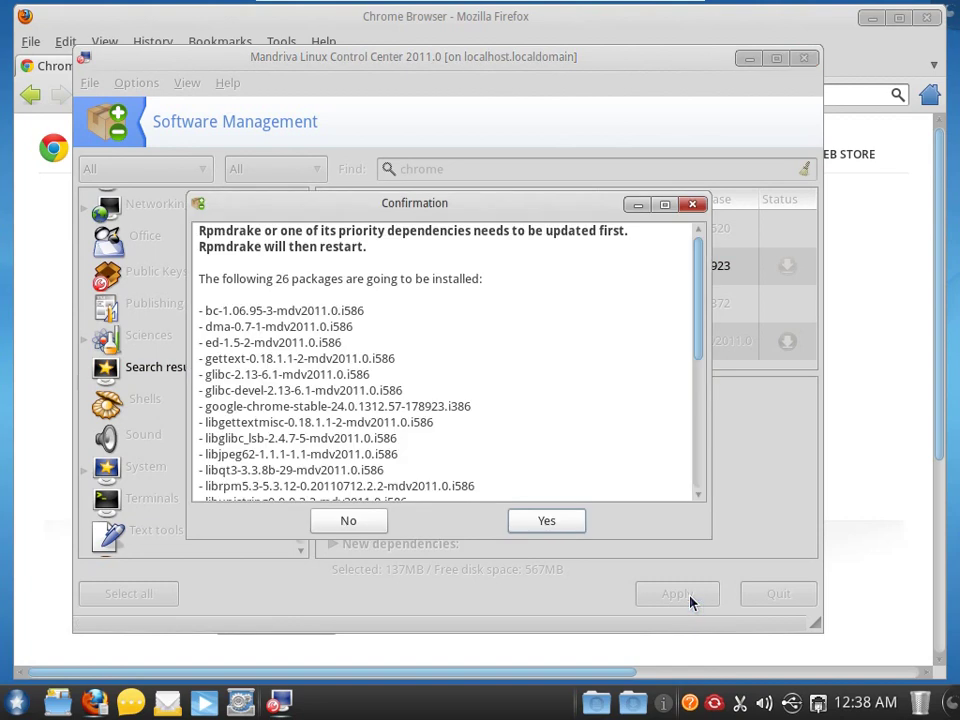
{"action": "scroll", "coordinate": [540, 480], "scroll_direction": "down", "scroll_amount": 10}
{"action": "left_click", "coordinate": [546, 521]}
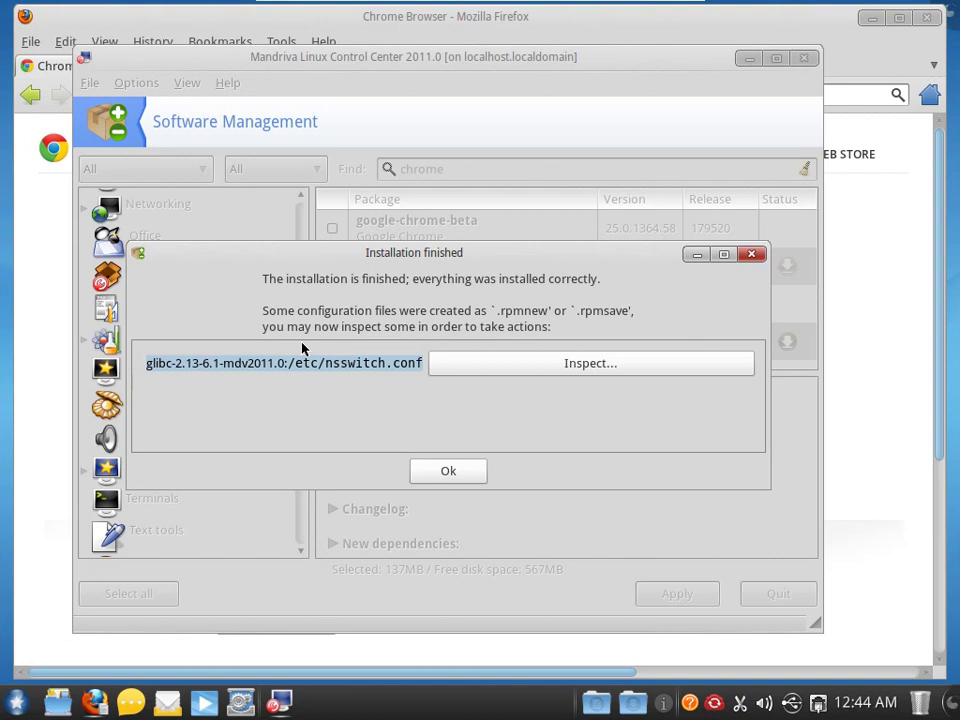
- Dismiss the installation and glibc notices, quit Control Center and Firefox, and choose restart from the launcher
{"action": "left_click", "coordinate": [446, 472]}
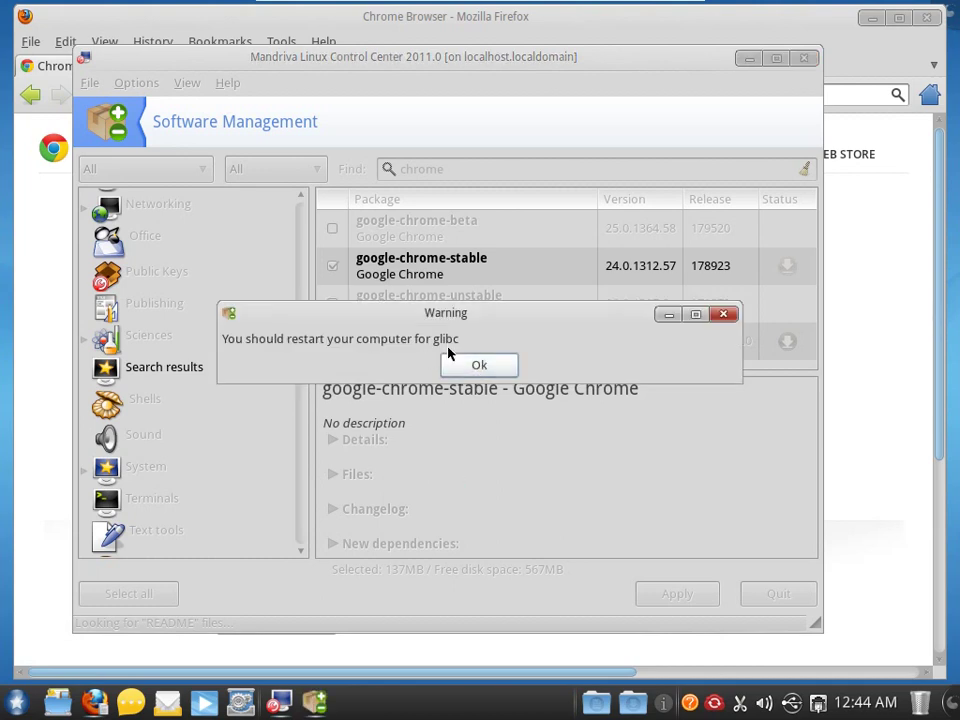
{"action": "left_click", "coordinate": [477, 366]}
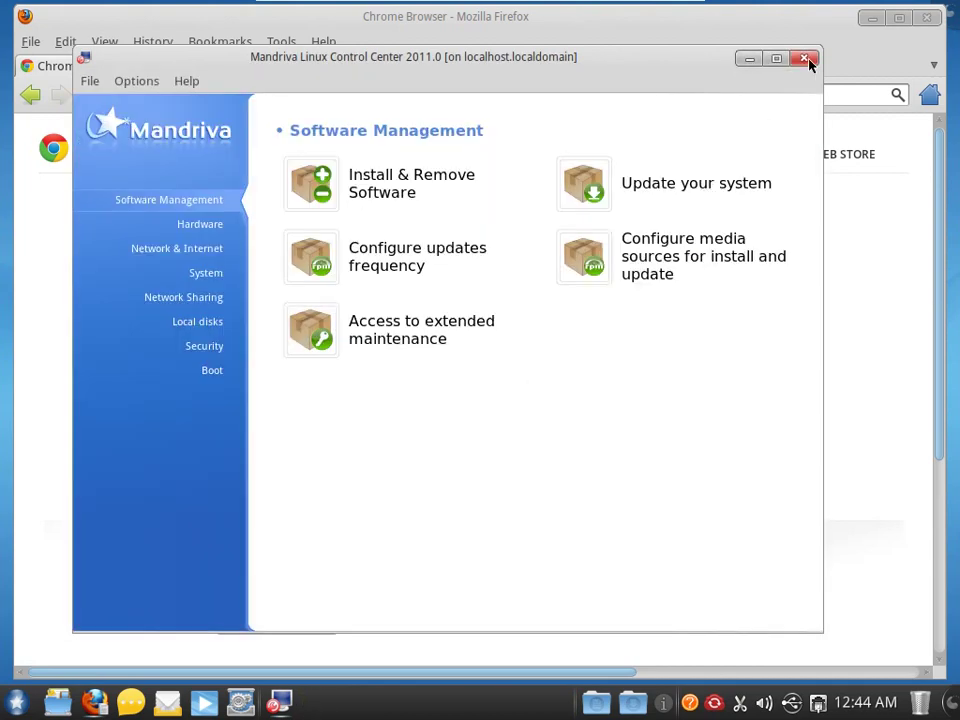
{"action": "left_click", "coordinate": [89, 80]}
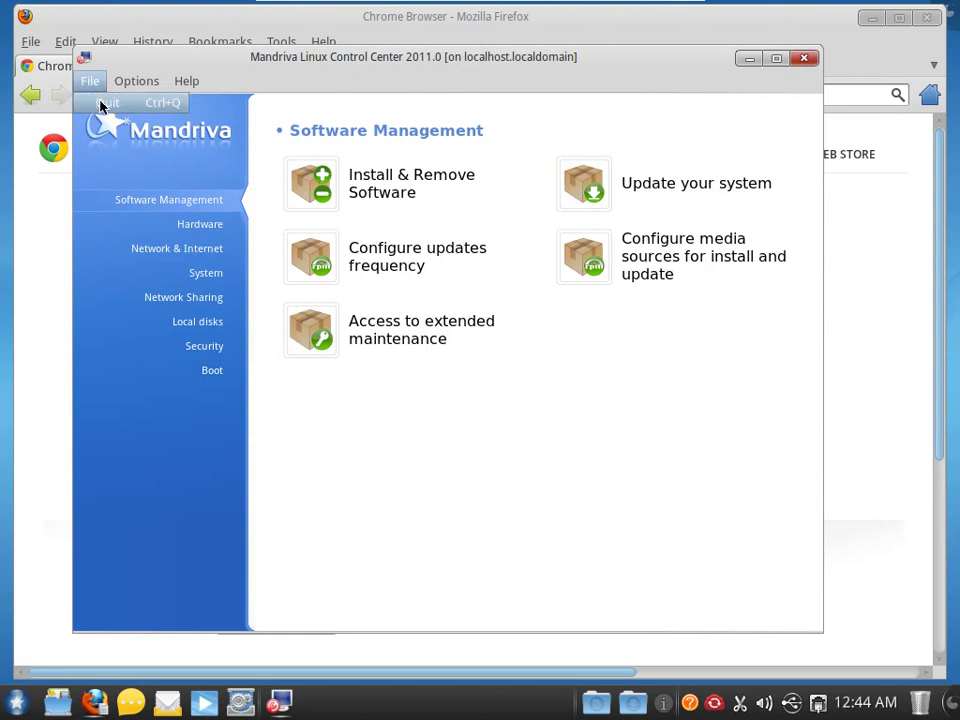
{"action": "left_click", "coordinate": [103, 100]}
{"action": "left_click", "coordinate": [687, 202]}
{"action": "left_click", "coordinate": [926, 18]}
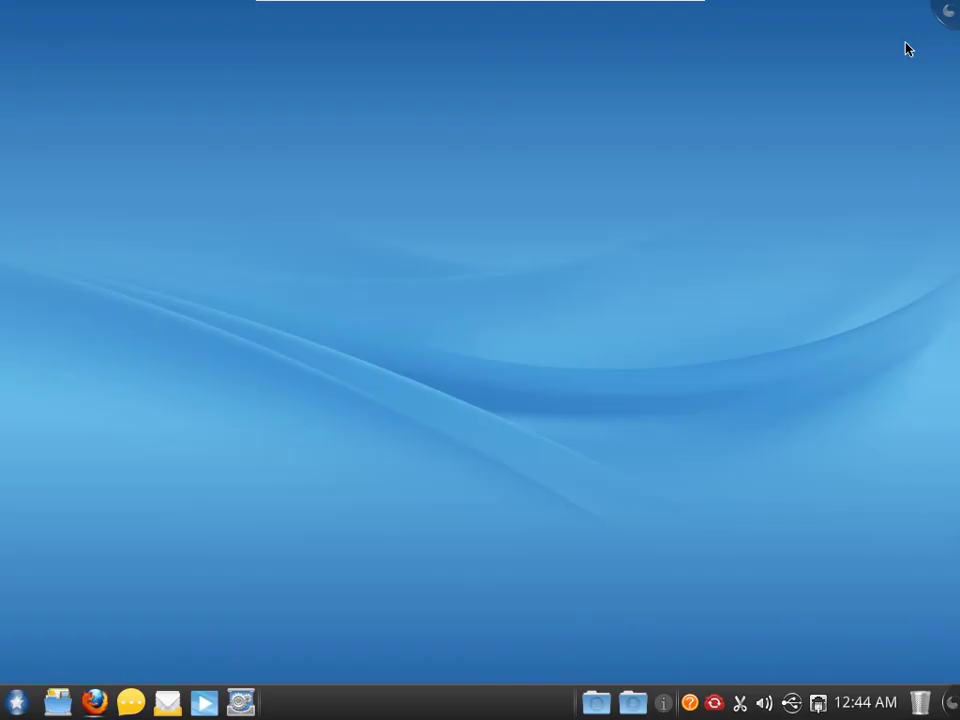
{"action": "left_click", "coordinate": [18, 702]}
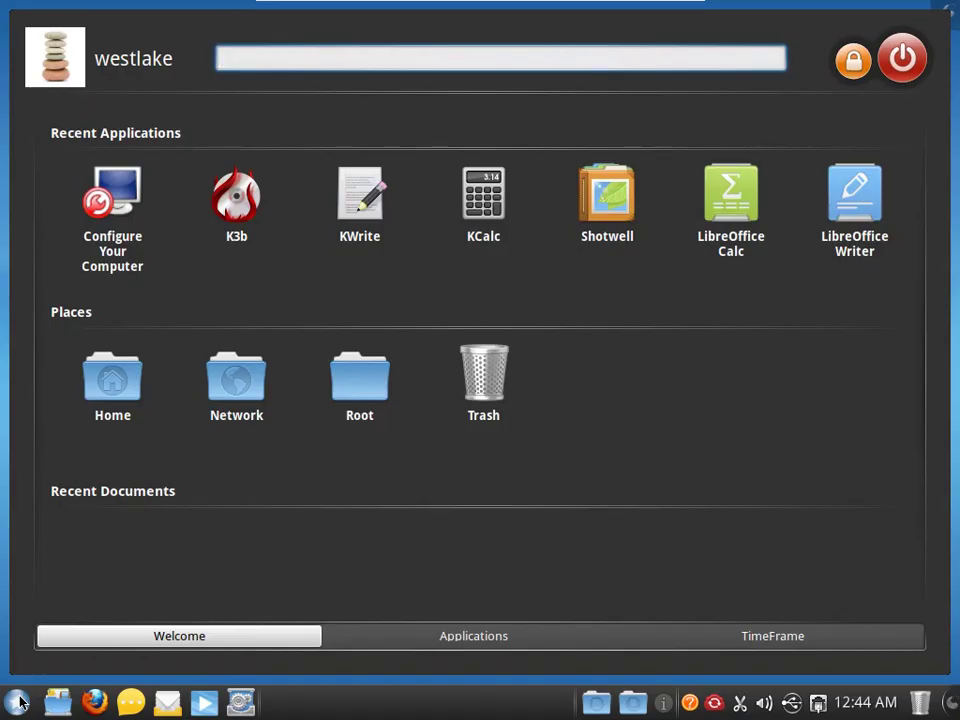
{"action": "left_click", "coordinate": [900, 59]}
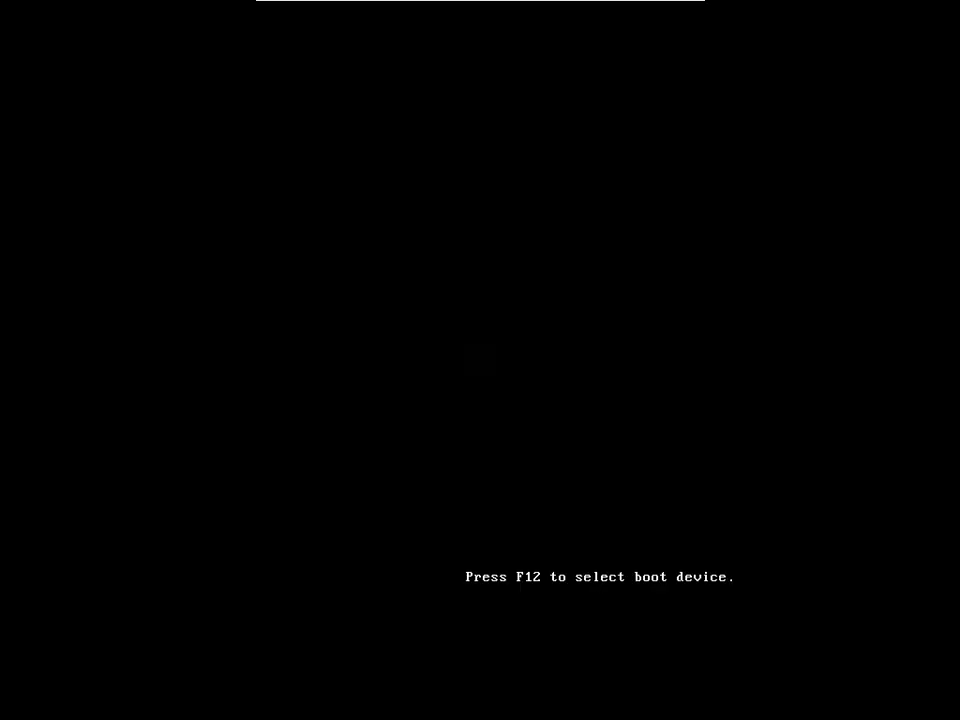
- Boot the Mandriva Linux 2011 entry from the boot menu and log in with the user password
{"action": "key", "text": "F12"}
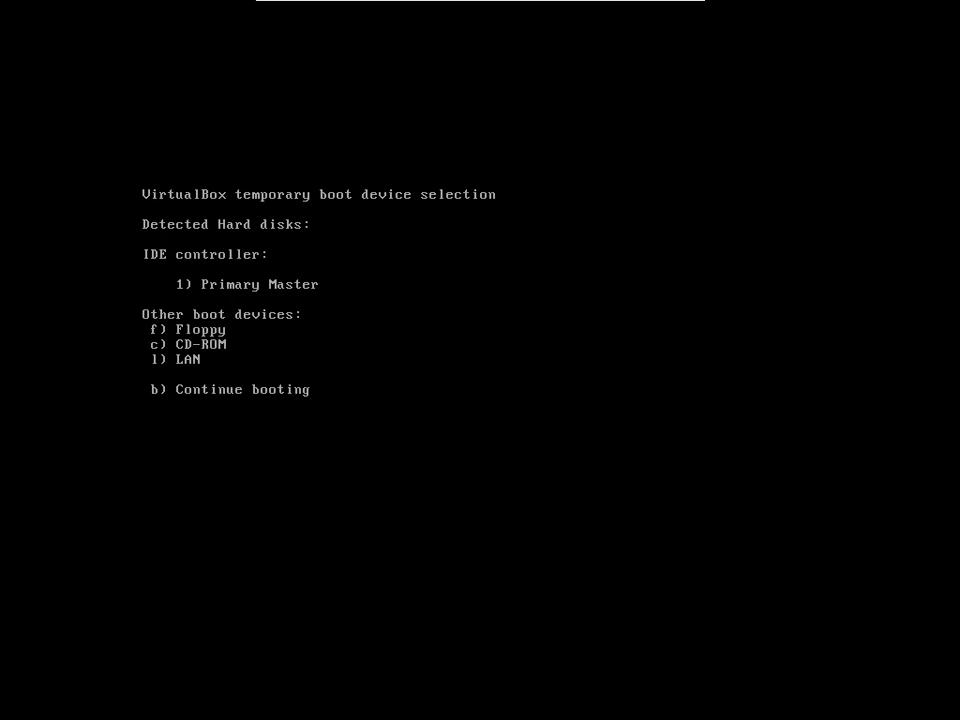
{"action": "key", "text": "c"}
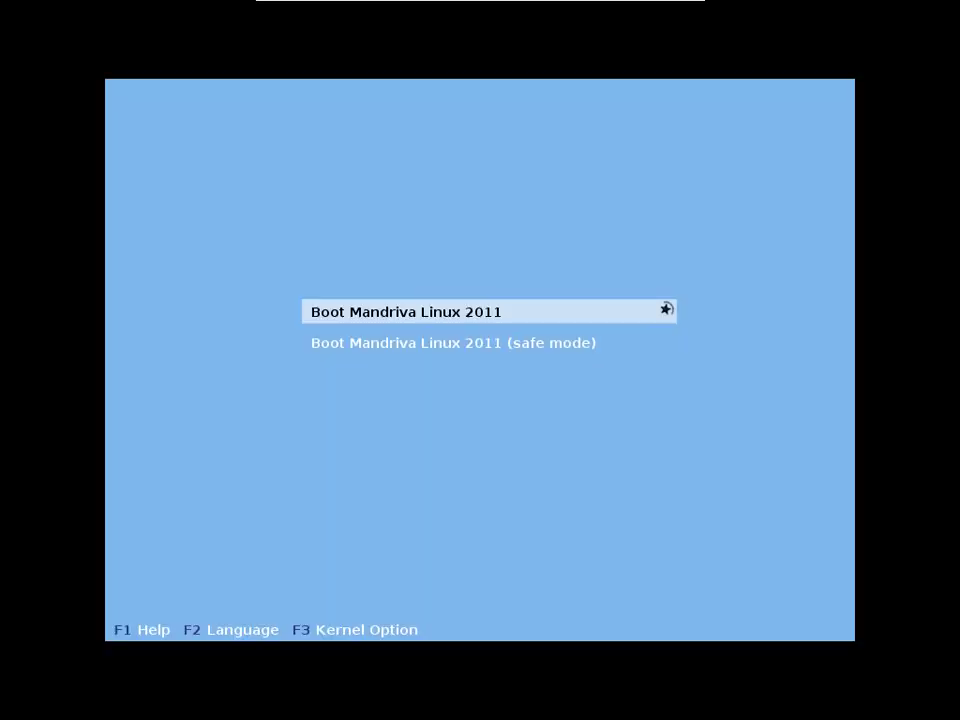
{"action": "key", "text": "Return"}
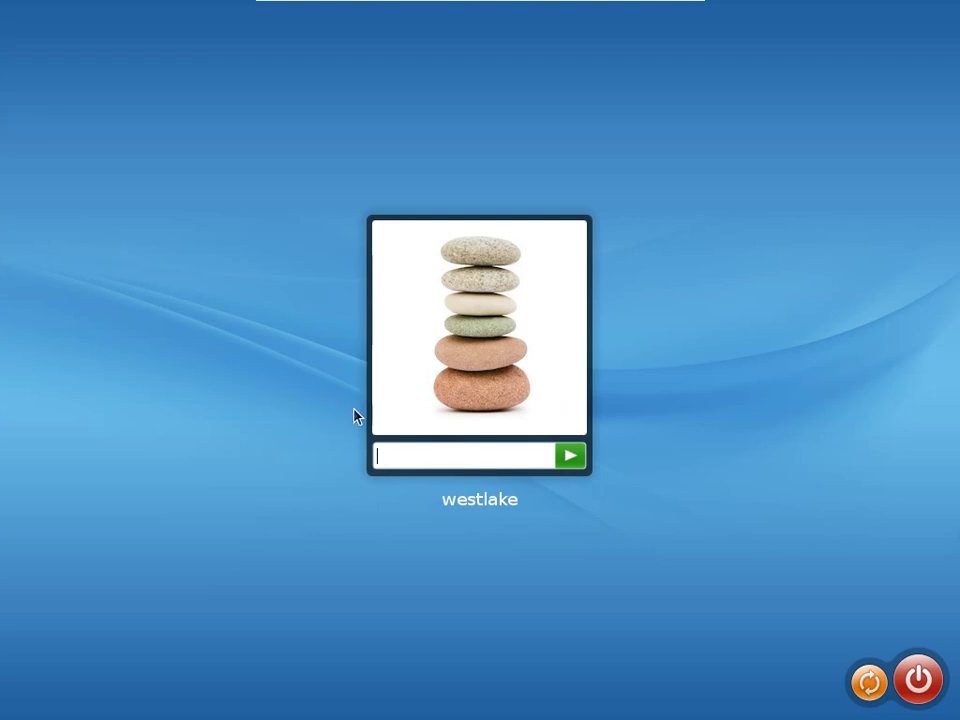
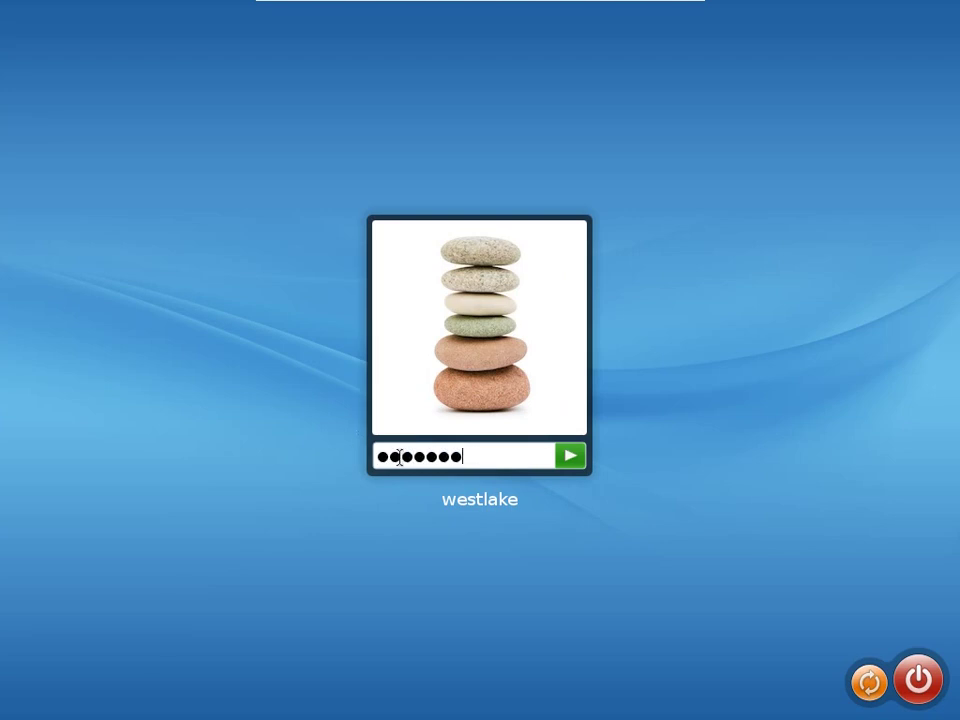
{"action": "key", "text": "Return"}
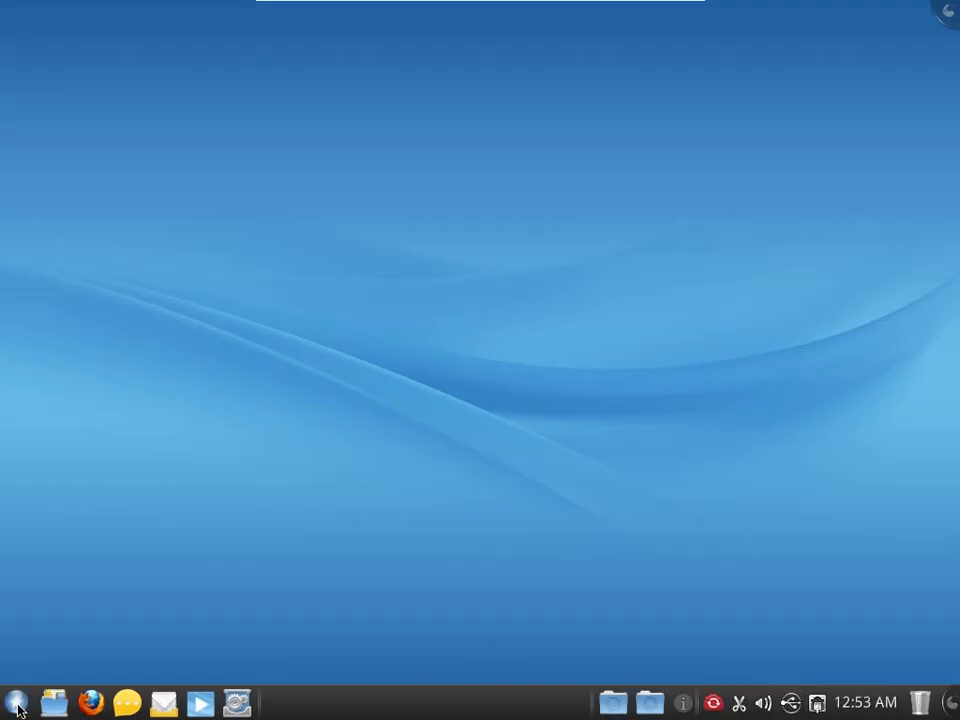
- Launch Google Chrome from Applications > Internet, accept its first-run prompt, and close the extra google.com tab
{"action": "left_click", "coordinate": [16, 704]}
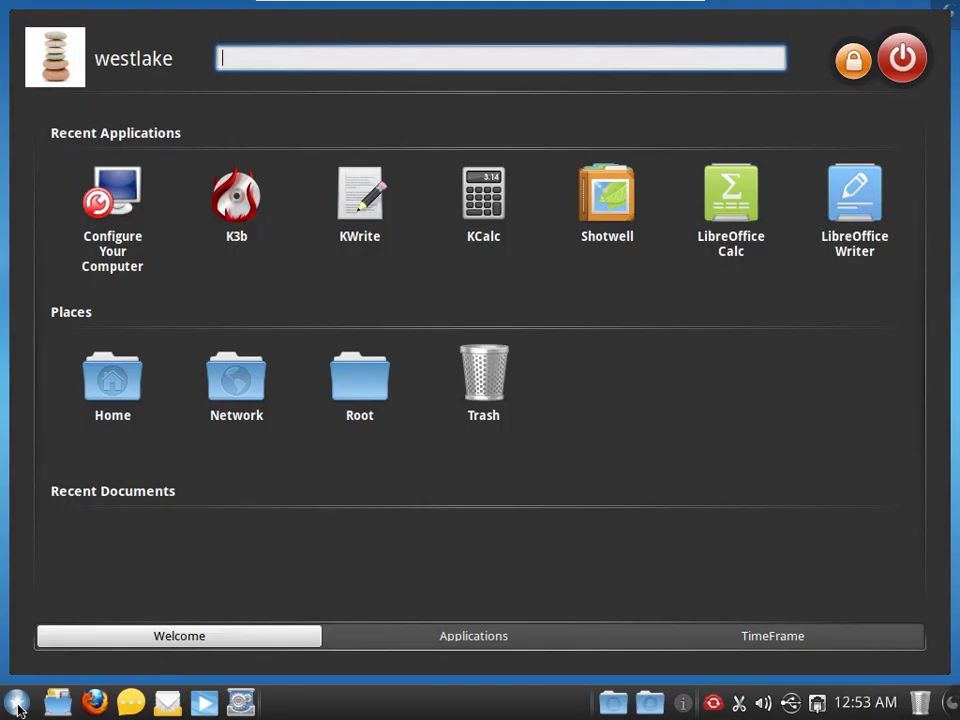
{"action": "left_click", "coordinate": [416, 643]}
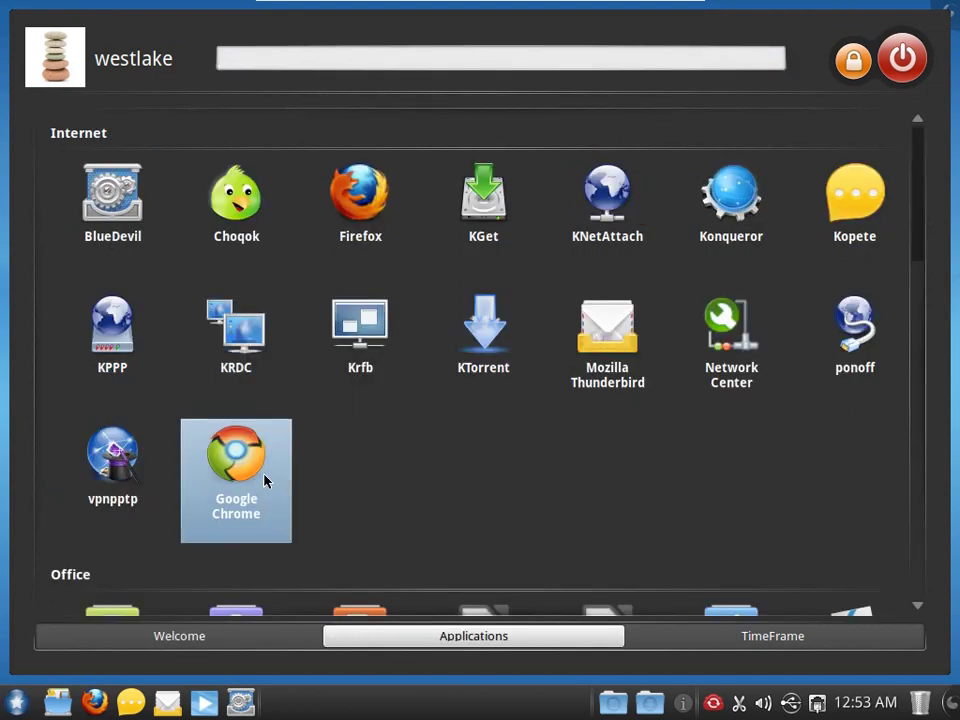
{"action": "left_click", "coordinate": [232, 456]}
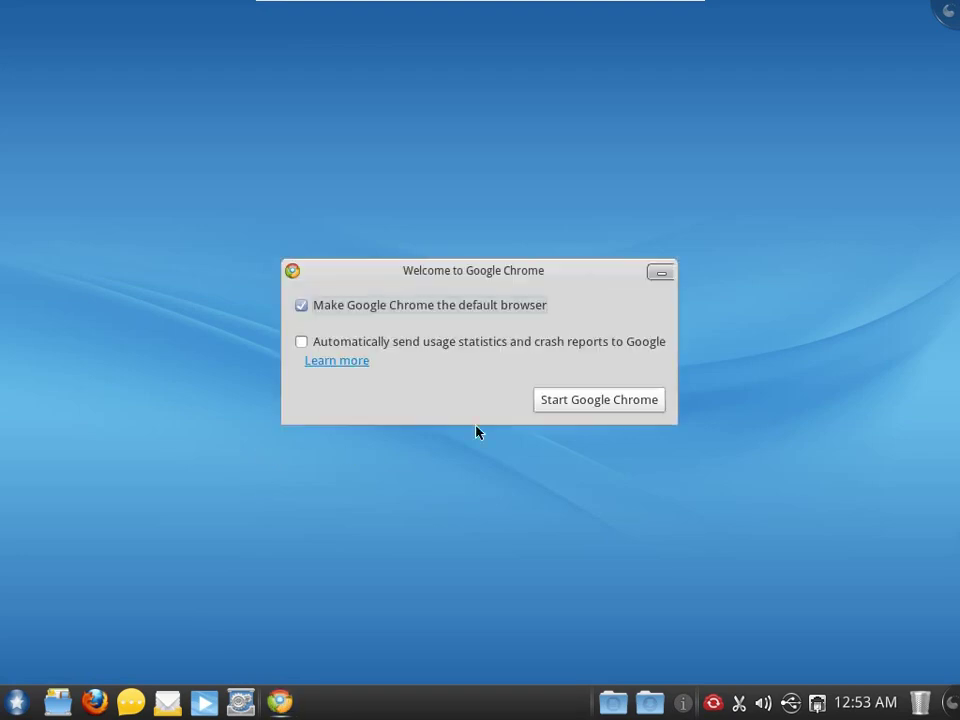
{"action": "left_click", "coordinate": [579, 401]}
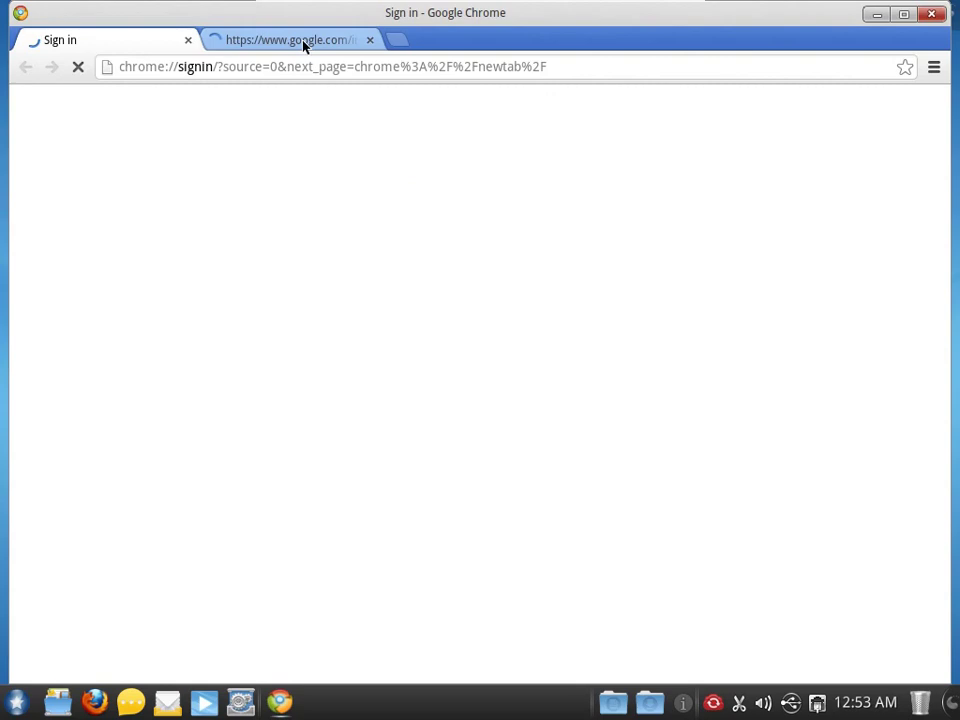
{"action": "middle_click", "coordinate": [304, 41]}
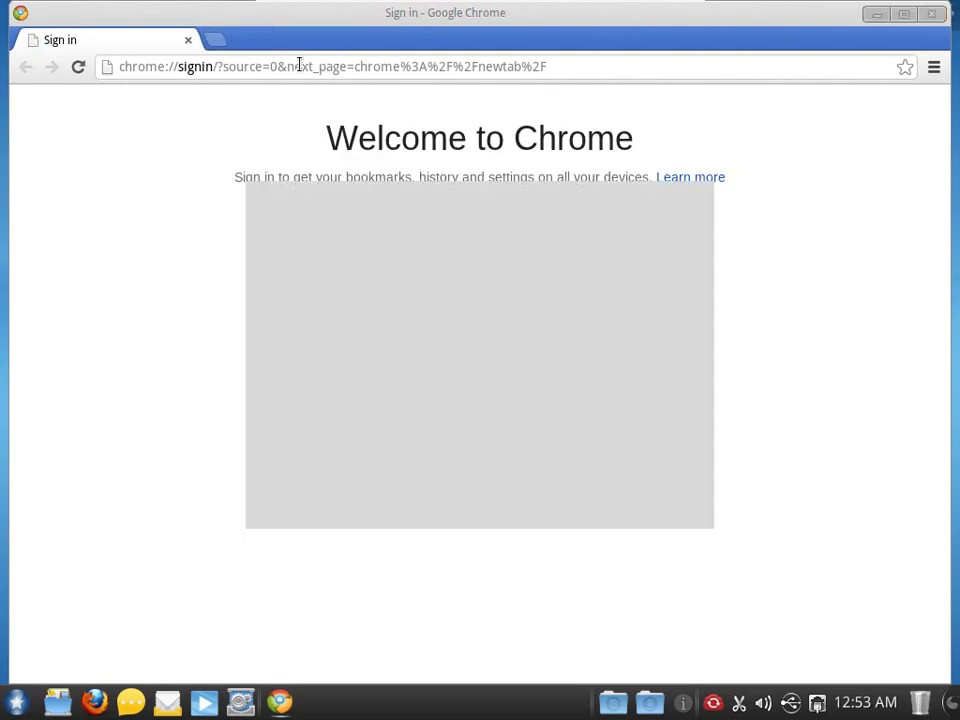
{"action": "left_click", "coordinate": [299, 64]}
- Play a youtube.com video in Chrome and open About Adobe Flash Player, showing version 11.5.31.137
{"action": "type", "text": "youtube.com"}
{"action": "key", "text": "Return"}
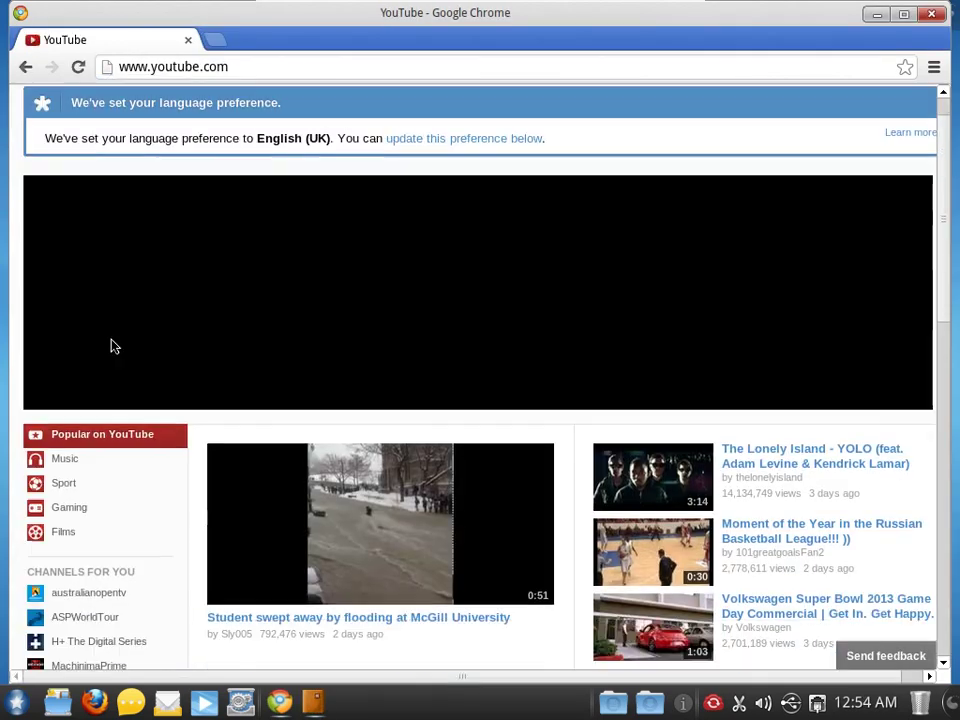
{"action": "scroll", "coordinate": [113, 346], "scroll_direction": "down", "scroll_amount": 3}
{"action": "left_click", "coordinate": [321, 399]}
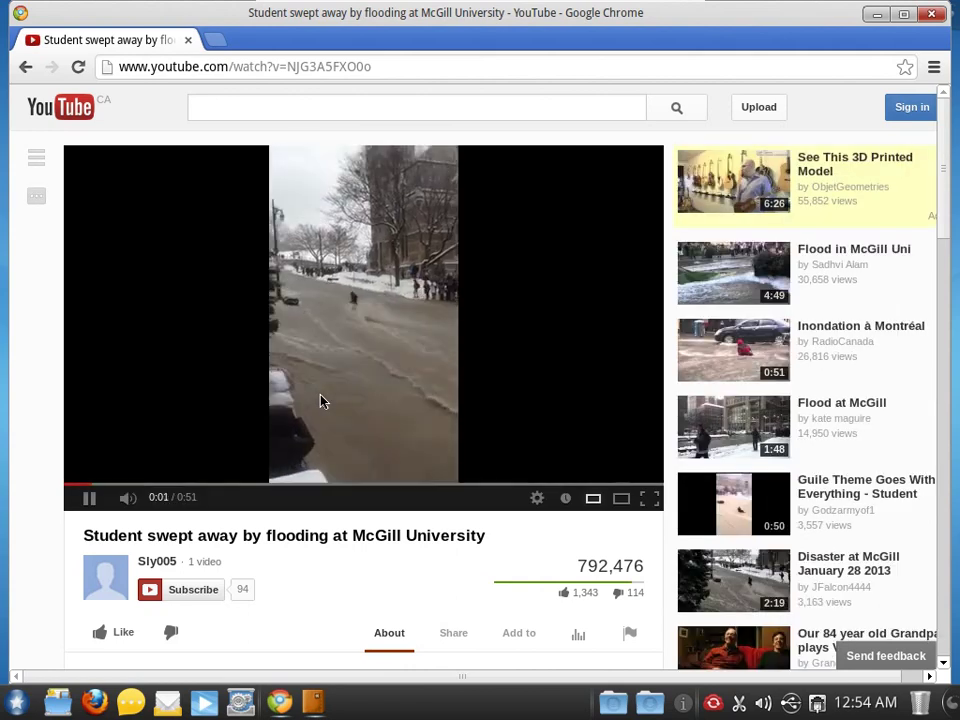
{"action": "right_click", "coordinate": [381, 288]}
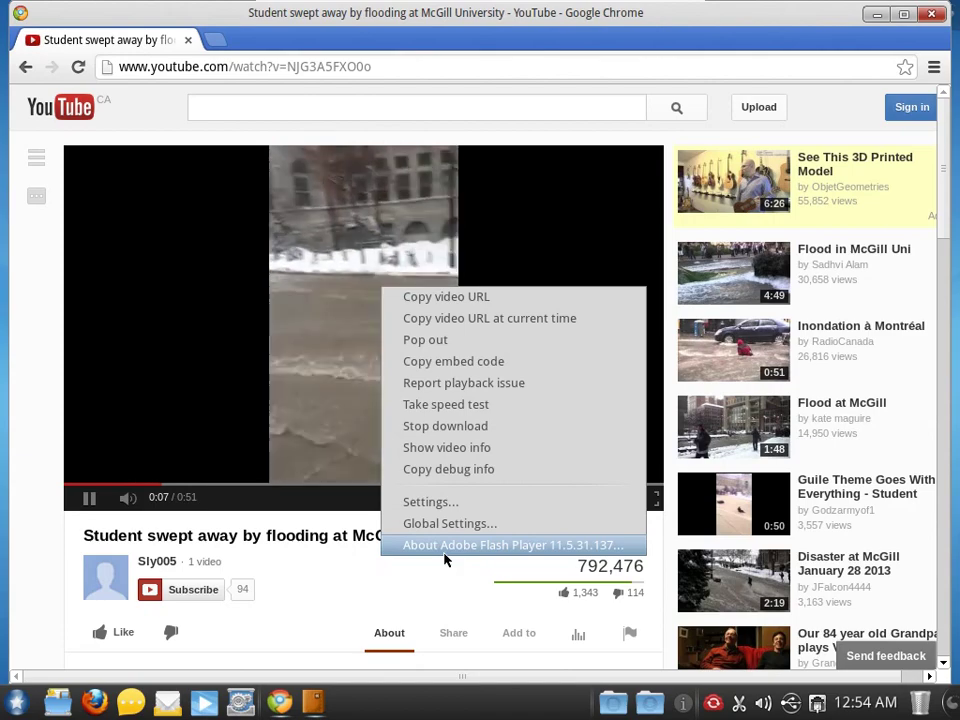
{"action": "left_click", "coordinate": [446, 557]}
{"action": "scroll", "coordinate": [381, 311], "scroll_direction": "down", "scroll_amount": 5}
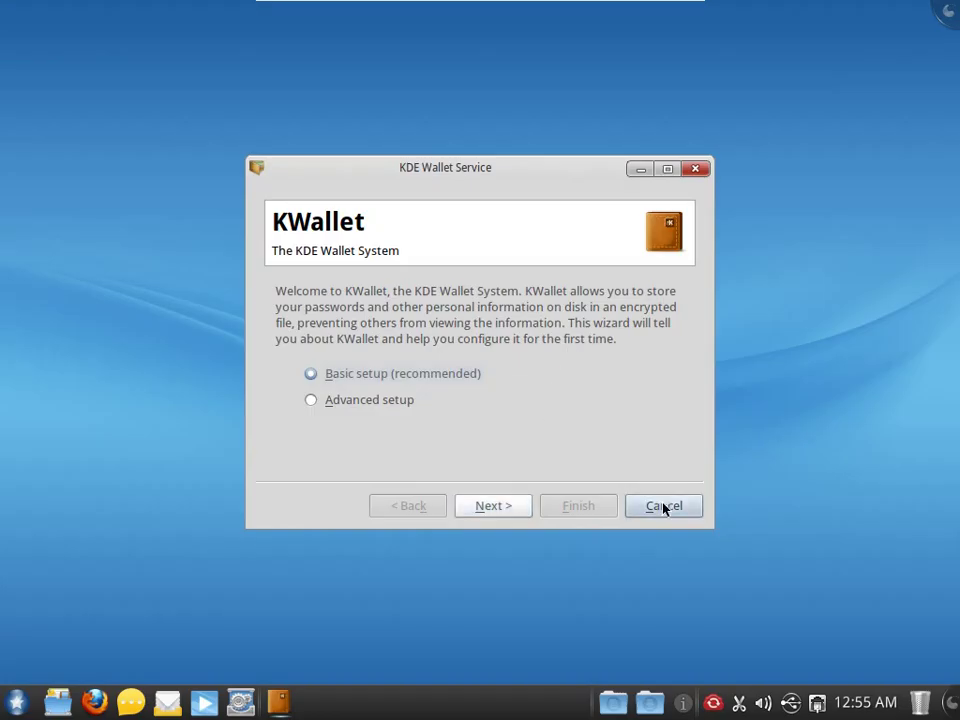
- Cancel the KWallet wizard, view Adobe's Flash about page in Firefox, then close Firefox
{"action": "left_click", "coordinate": [664, 505]}
{"action": "left_click", "coordinate": [94, 701]}
{"action": "left_click", "coordinate": [356, 93]}
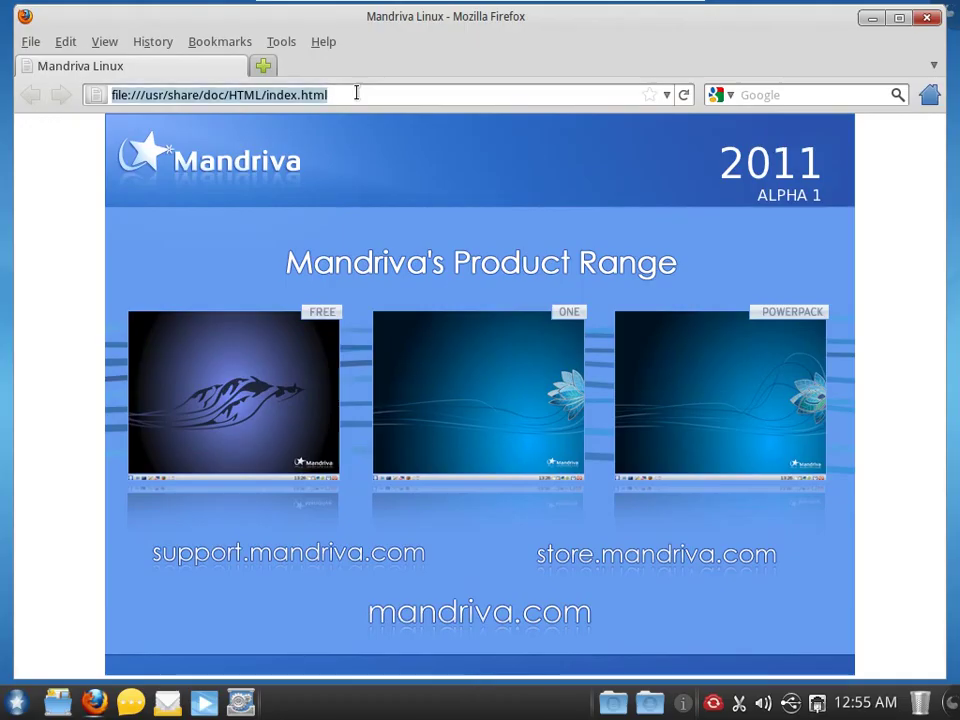
{"action": "type", "text": "http://www.adobe.com/software/flash/about/"}
{"action": "key", "text": "Return"}
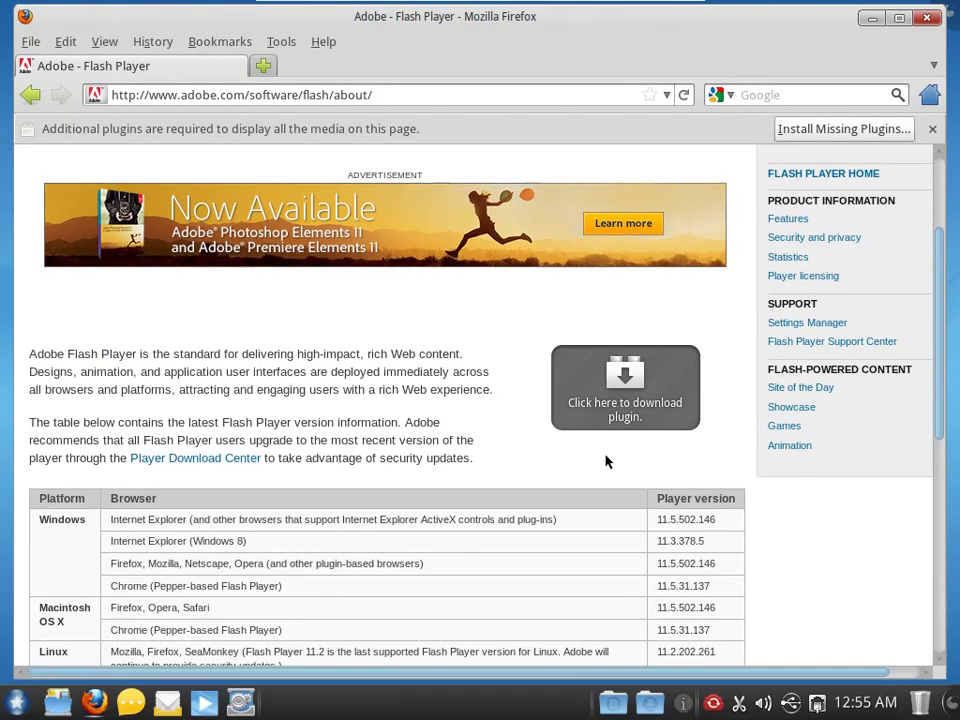
{"action": "left_click", "coordinate": [926, 18]}
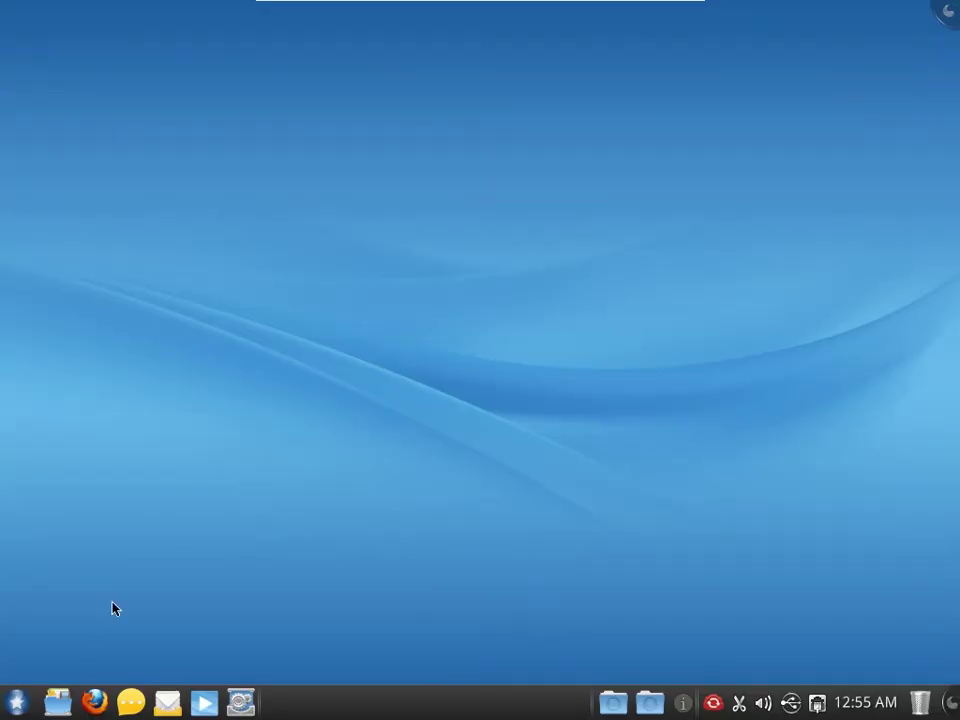
- Launch Configure Your Computer from the launcher's Tools applications and authenticate with the root password
{"action": "left_click", "coordinate": [15, 701]}
{"action": "right_click", "coordinate": [15, 701]}
{"action": "mouse_move", "coordinate": [180, 640]}
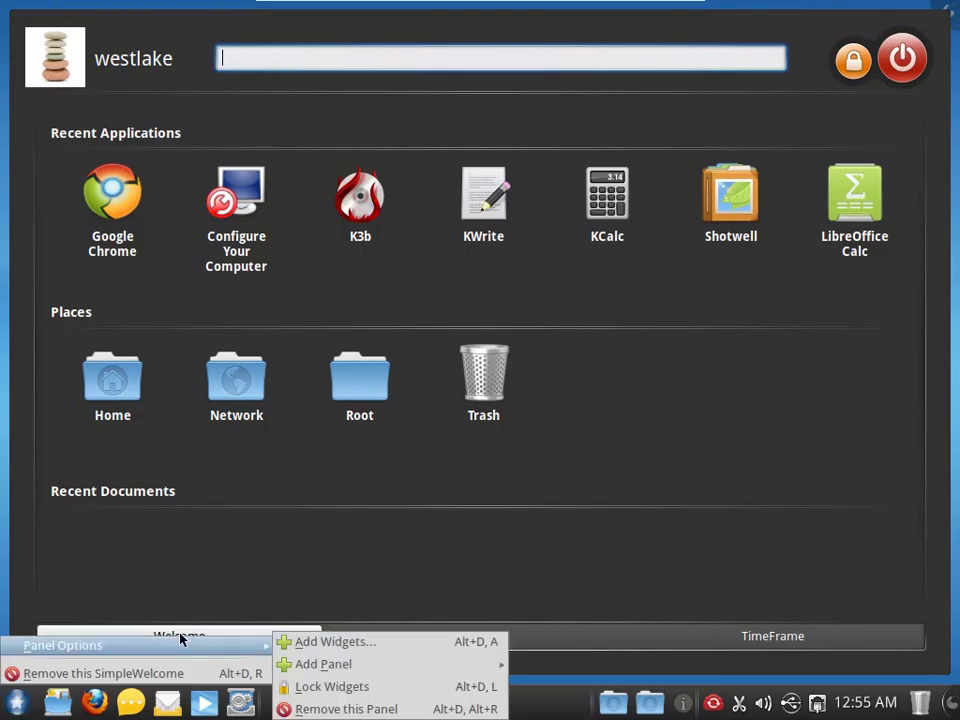
{"action": "left_click", "coordinate": [416, 640]}
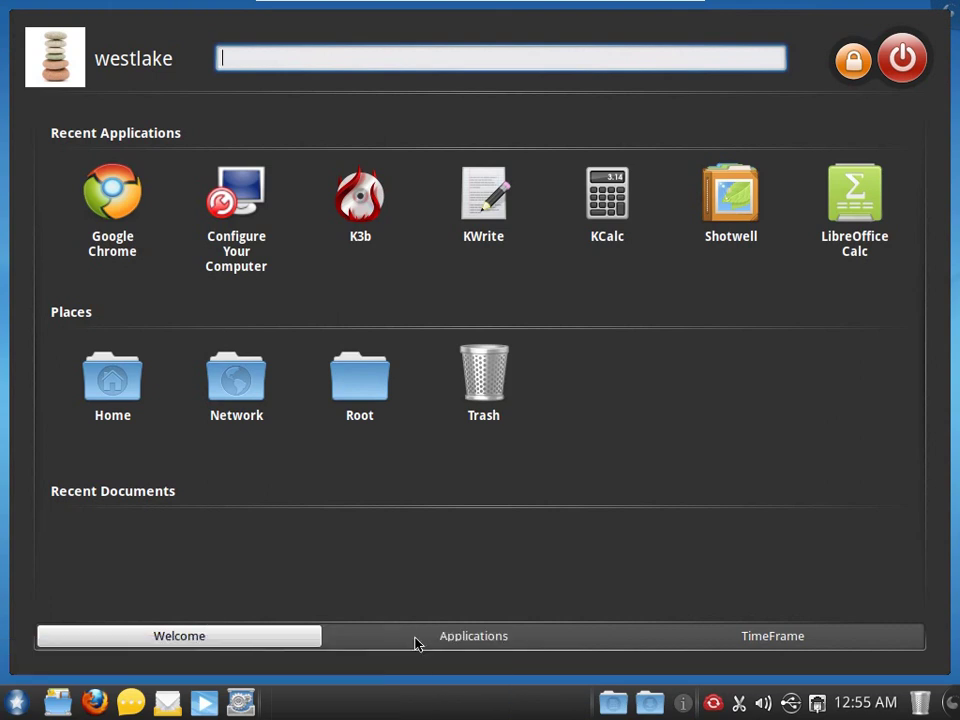
{"action": "left_click", "coordinate": [440, 634]}
{"action": "scroll", "coordinate": [439, 418], "scroll_direction": "down", "scroll_amount": 5}
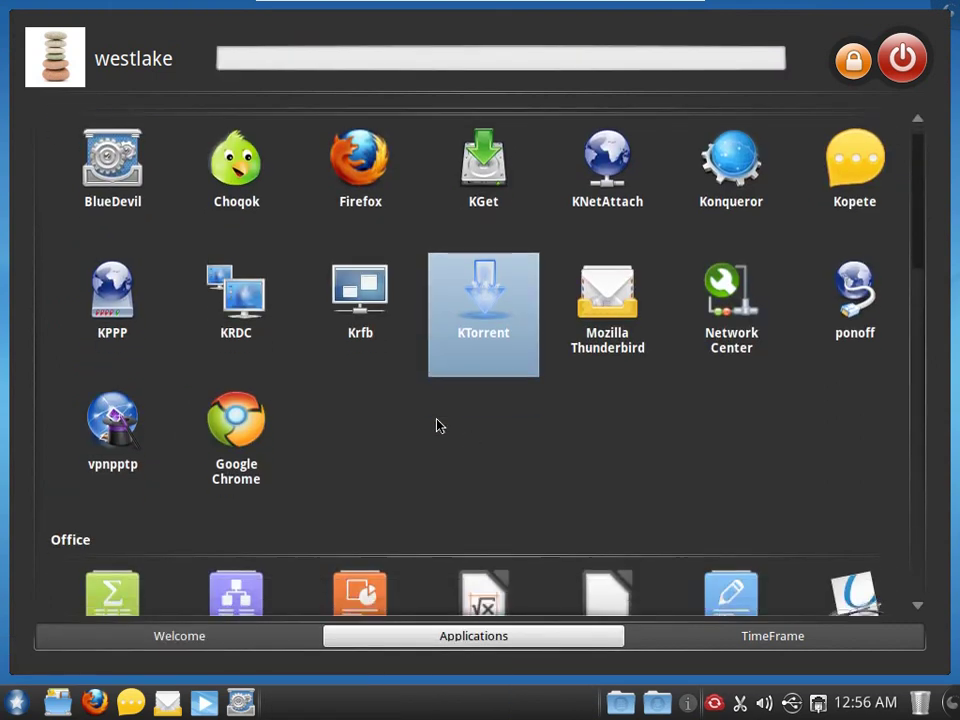
{"action": "scroll", "coordinate": [437, 428], "scroll_direction": "down", "scroll_amount": 8}
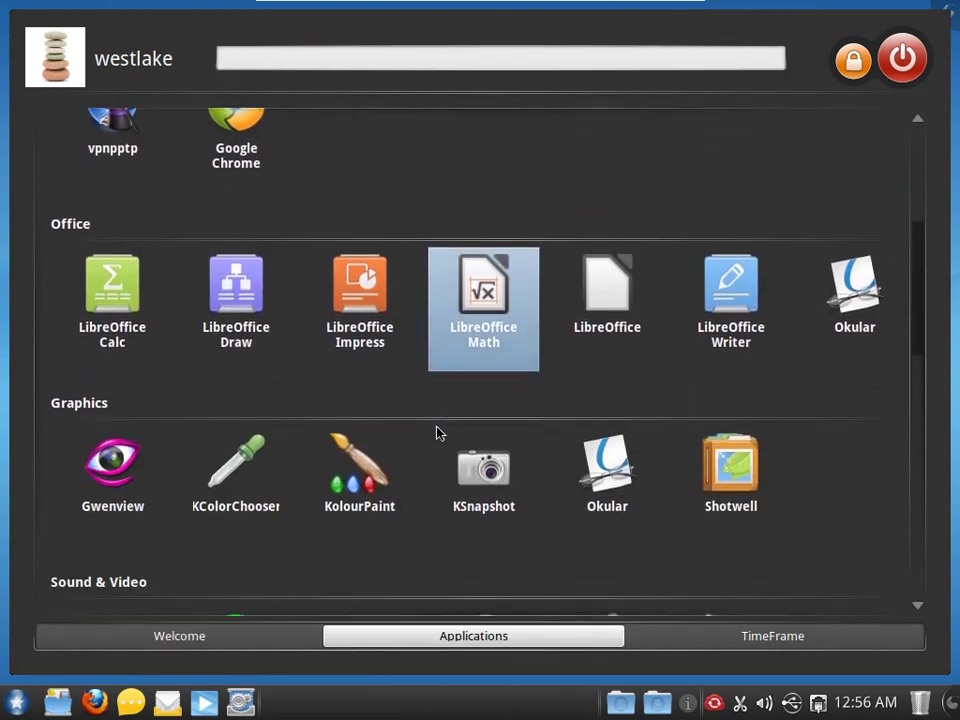
{"action": "scroll", "coordinate": [437, 432], "scroll_direction": "down", "scroll_amount": 2}
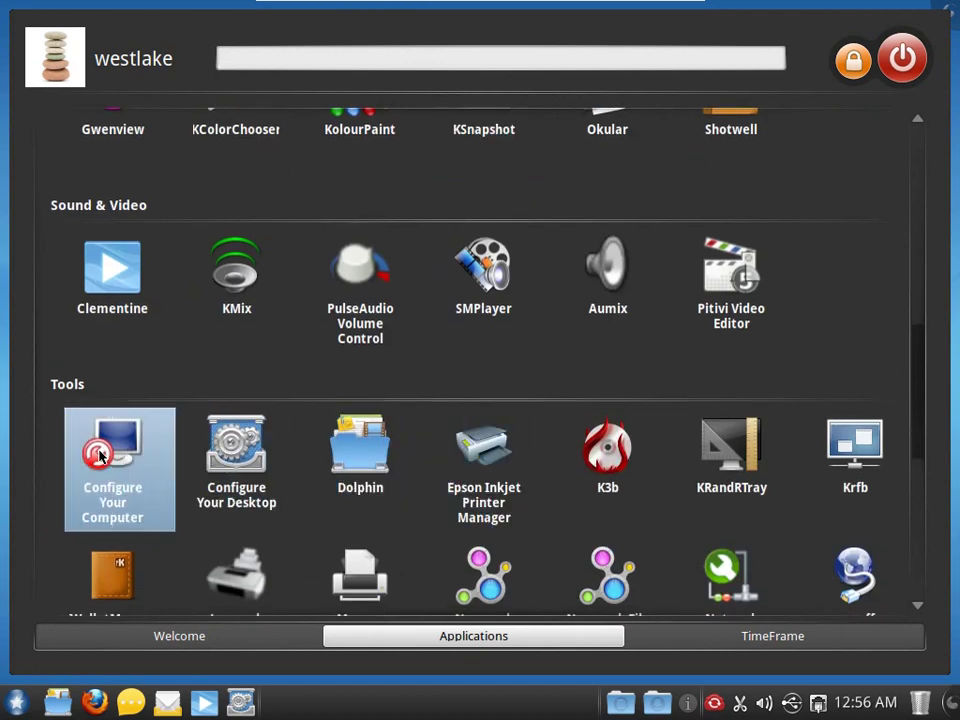
{"action": "scroll", "coordinate": [100, 455], "scroll_direction": "down", "scroll_amount": 2}
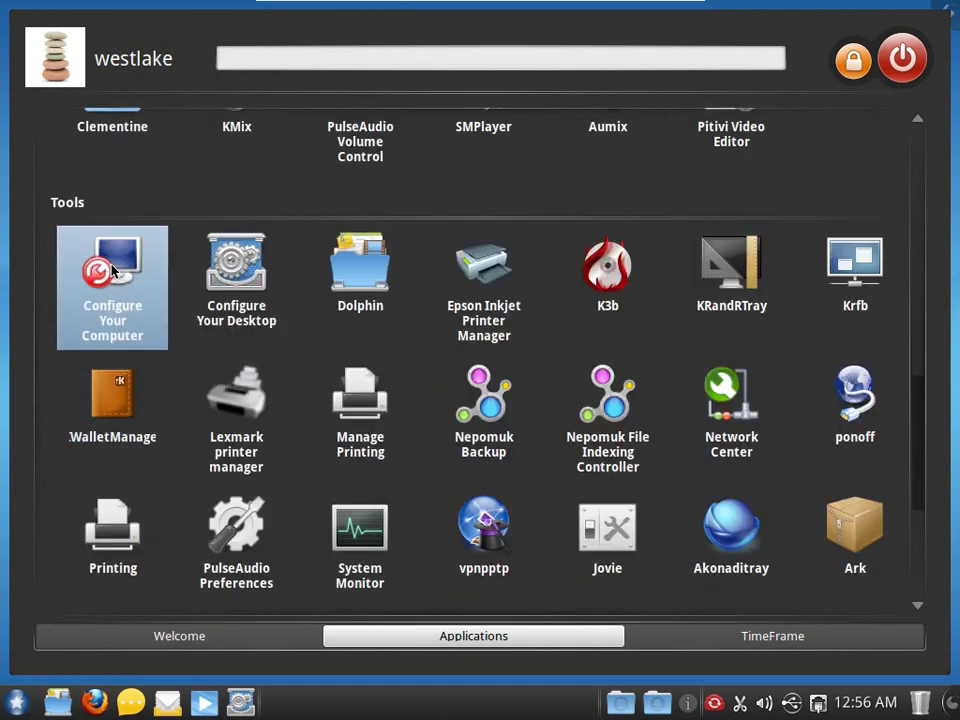
{"action": "left_click", "coordinate": [113, 268]}
{"action": "type", "text": "********"}
{"action": "key", "text": "Return"}
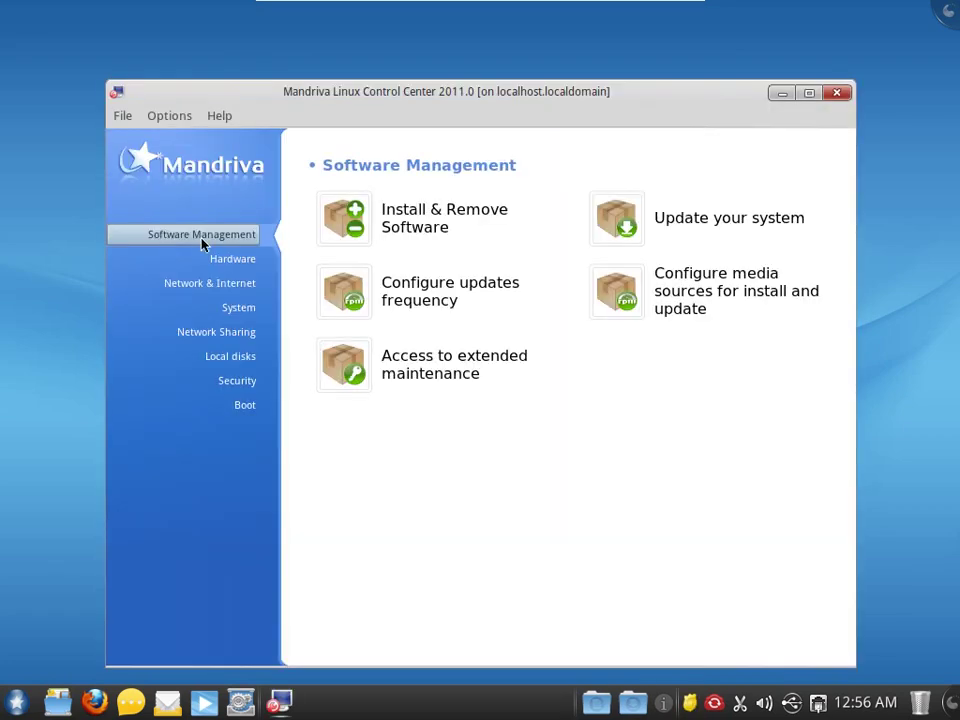
- Review the System category's services and daemons list, then cancel the update password prompt
{"action": "left_click", "coordinate": [238, 307]}
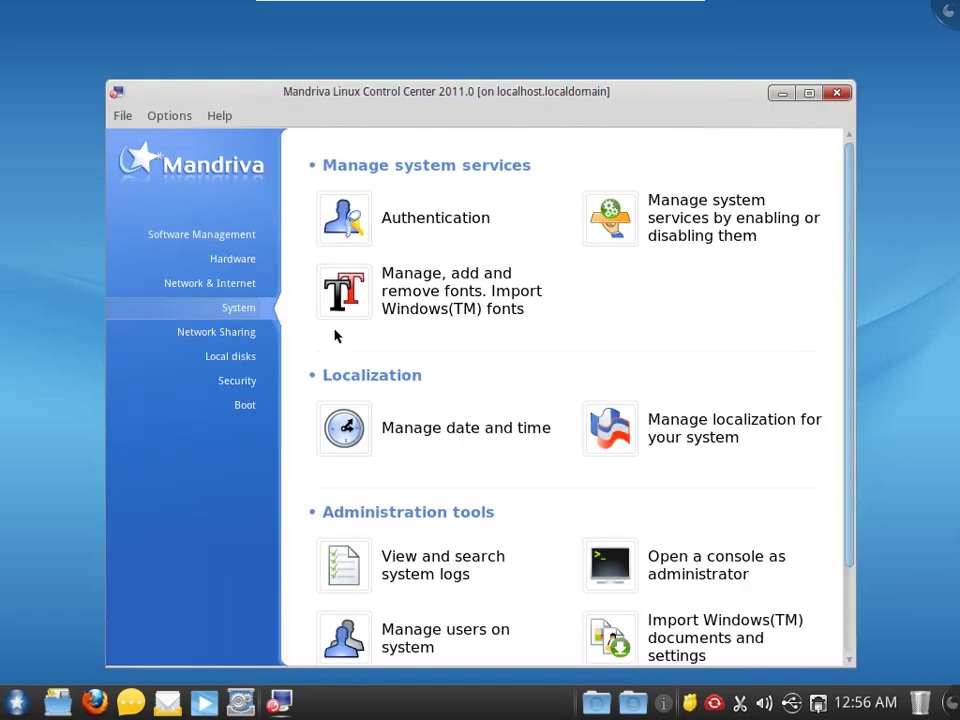
{"action": "left_click", "coordinate": [617, 216]}
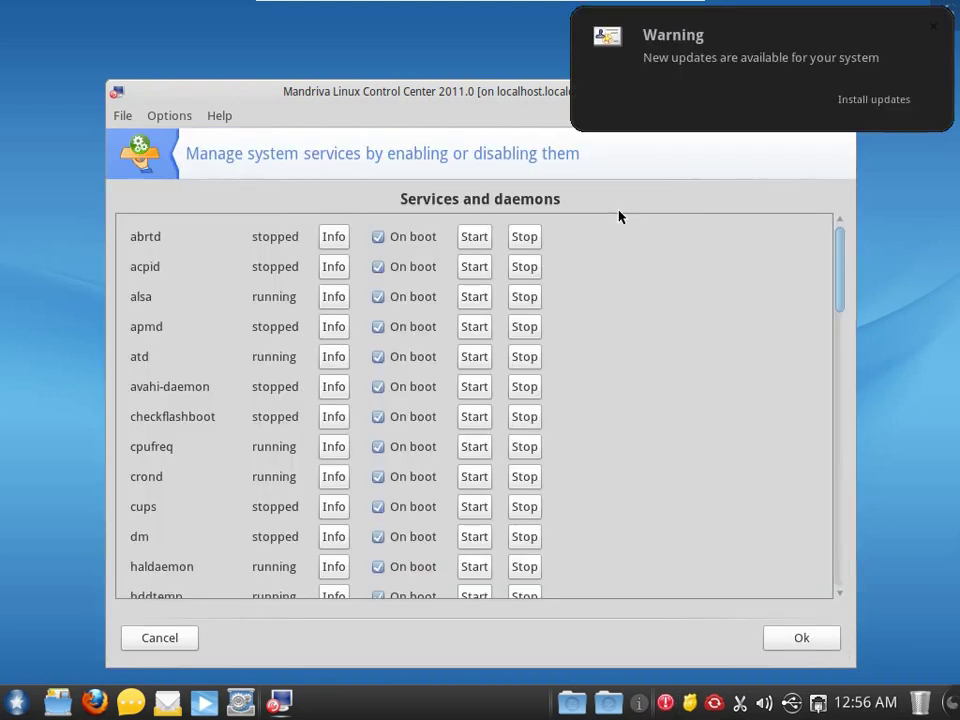
{"action": "left_click_drag", "start_coordinate": [840, 281], "coordinate": [816, 563]}
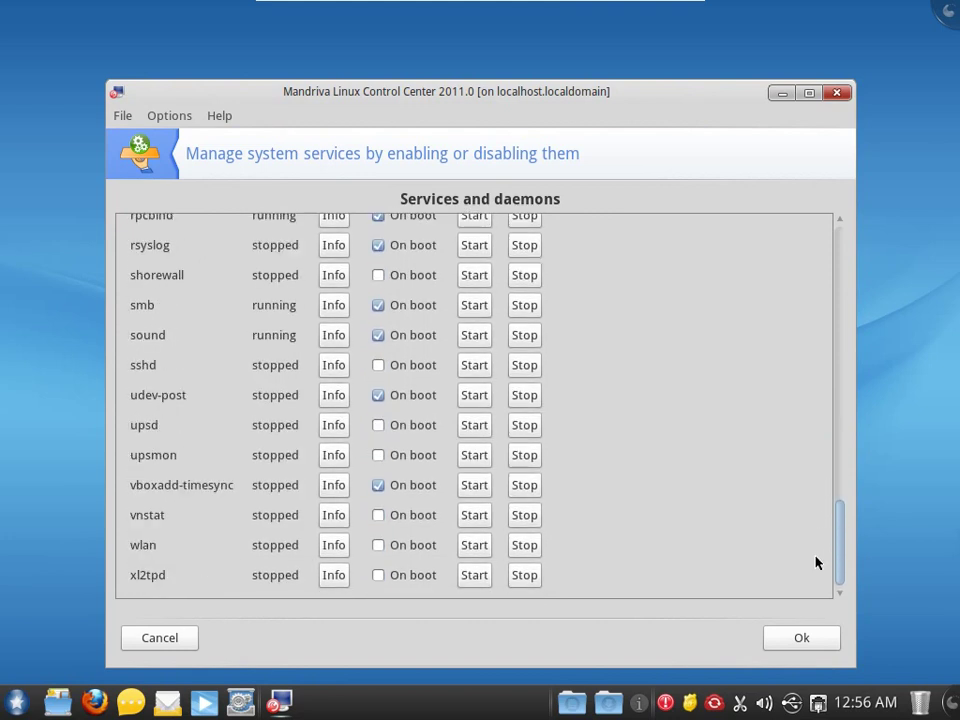
{"action": "left_click", "coordinate": [767, 637]}
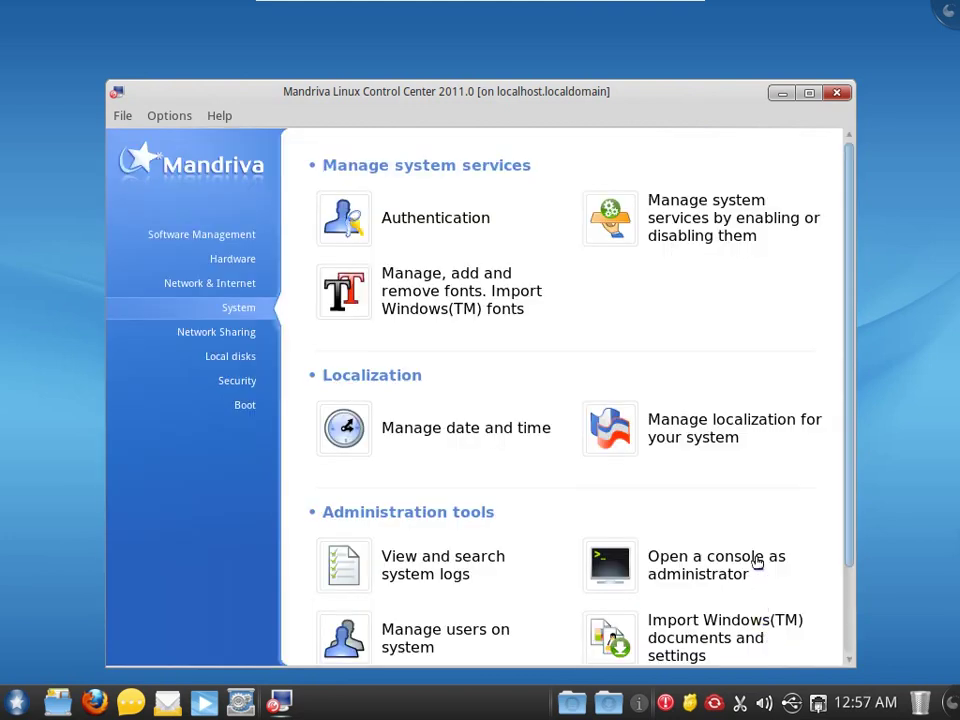
{"action": "left_click", "coordinate": [665, 703]}
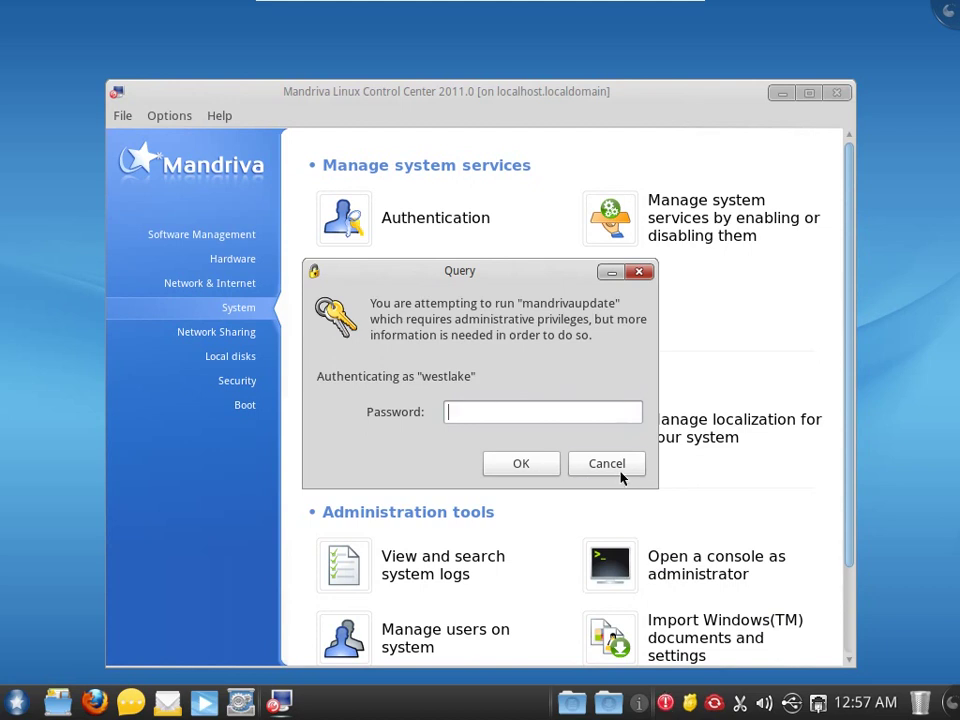
{"action": "left_click", "coordinate": [607, 464]}
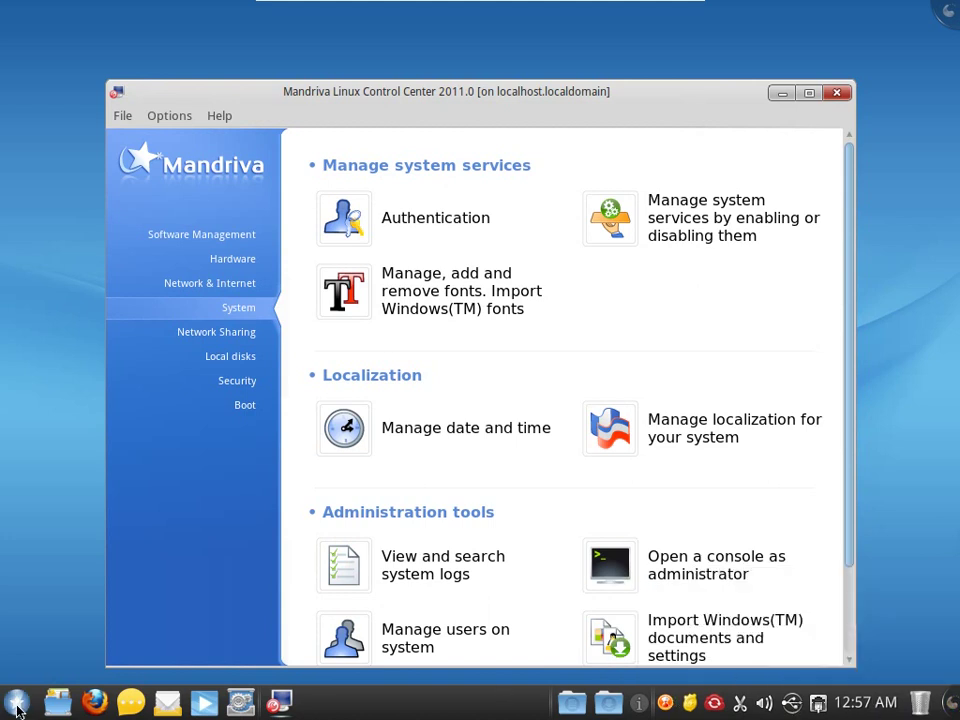
- Close the Control Center and open KDE System Settings
{"action": "left_click", "coordinate": [836, 92]}
{"action": "left_click", "coordinate": [240, 707]}
{"action": "scroll", "coordinate": [330, 405], "scroll_direction": "down", "scroll_amount": 5}
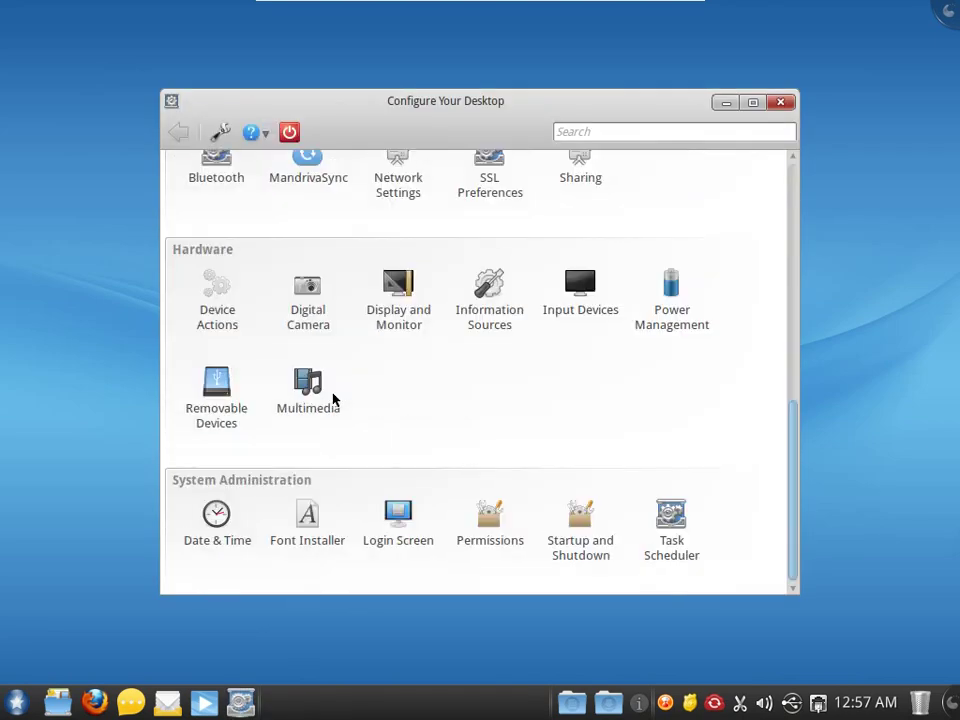
{"action": "scroll", "coordinate": [333, 399], "scroll_direction": "up", "scroll_amount": 3}
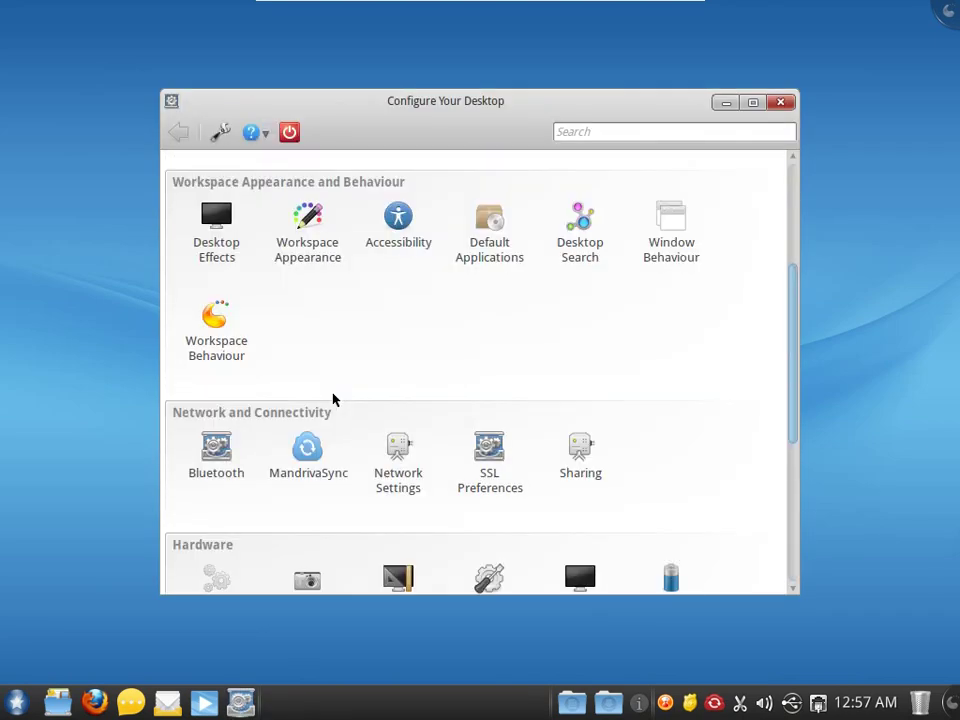
- Check Default Applications, where Kopete is the instant messenger, then return to the overview
{"action": "left_click", "coordinate": [487, 228]}
{"action": "left_click", "coordinate": [268, 290]}
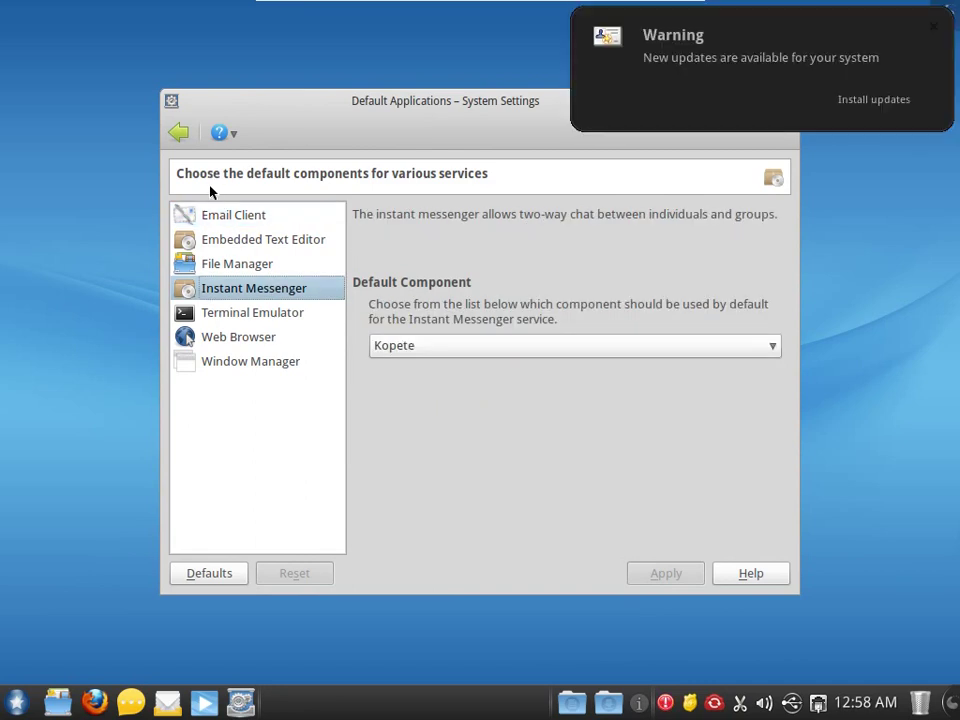
{"action": "left_click", "coordinate": [860, 38]}
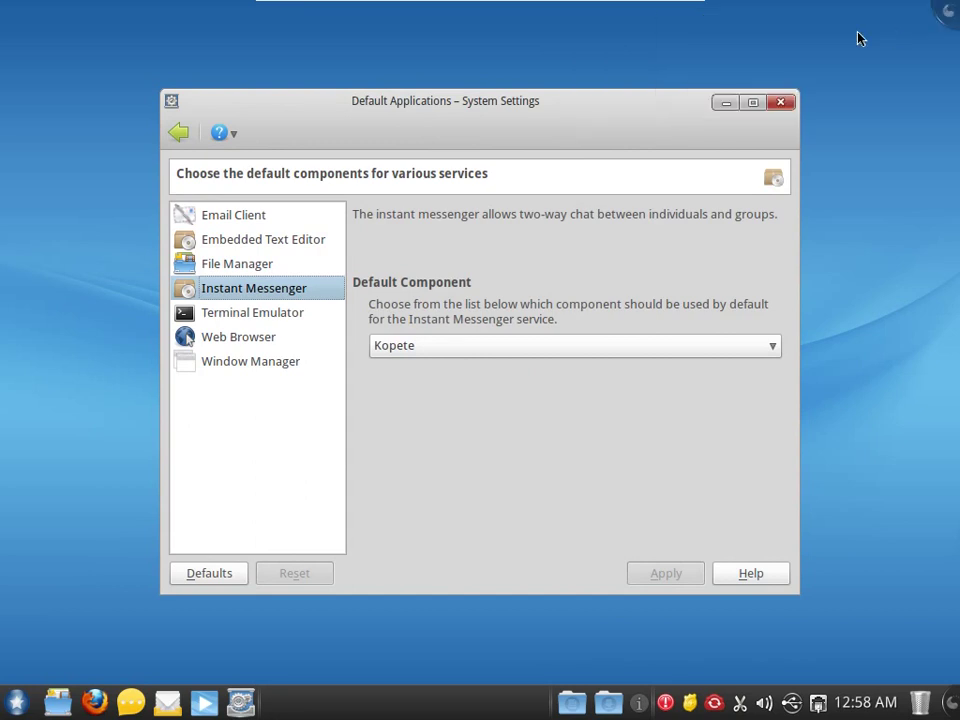
{"action": "left_click", "coordinate": [179, 133]}
{"action": "scroll", "coordinate": [484, 422], "scroll_direction": "down", "scroll_amount": 5}
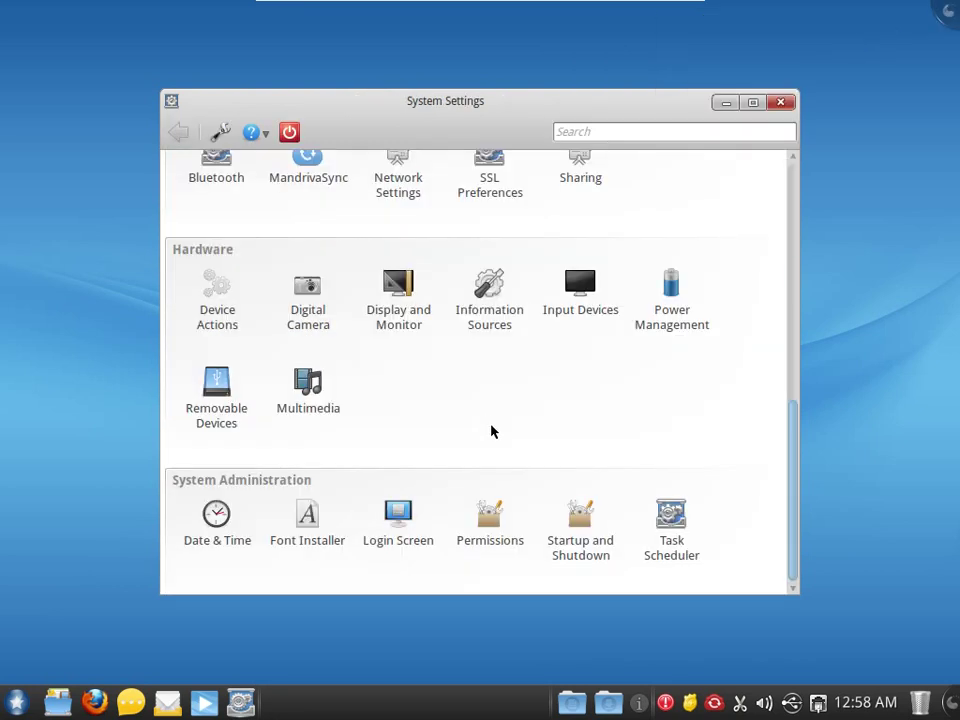
{"action": "scroll", "coordinate": [491, 431], "scroll_direction": "up", "scroll_amount": 5}
{"action": "scroll", "coordinate": [549, 525], "scroll_direction": "down", "scroll_amount": 5}
{"action": "right_click", "coordinate": [714, 703]}
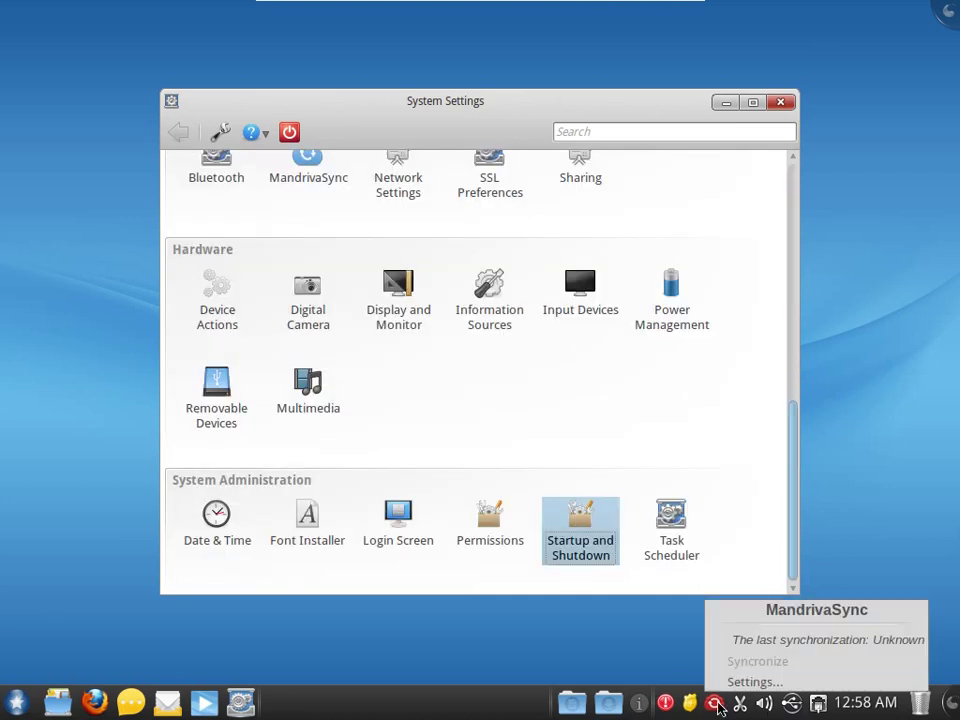
- In Startup and Shutdown, browse Service Manager's DNS-SD Service Discovery Monitor and Nepomuk Search Module entries
{"action": "left_click", "coordinate": [579, 540]}
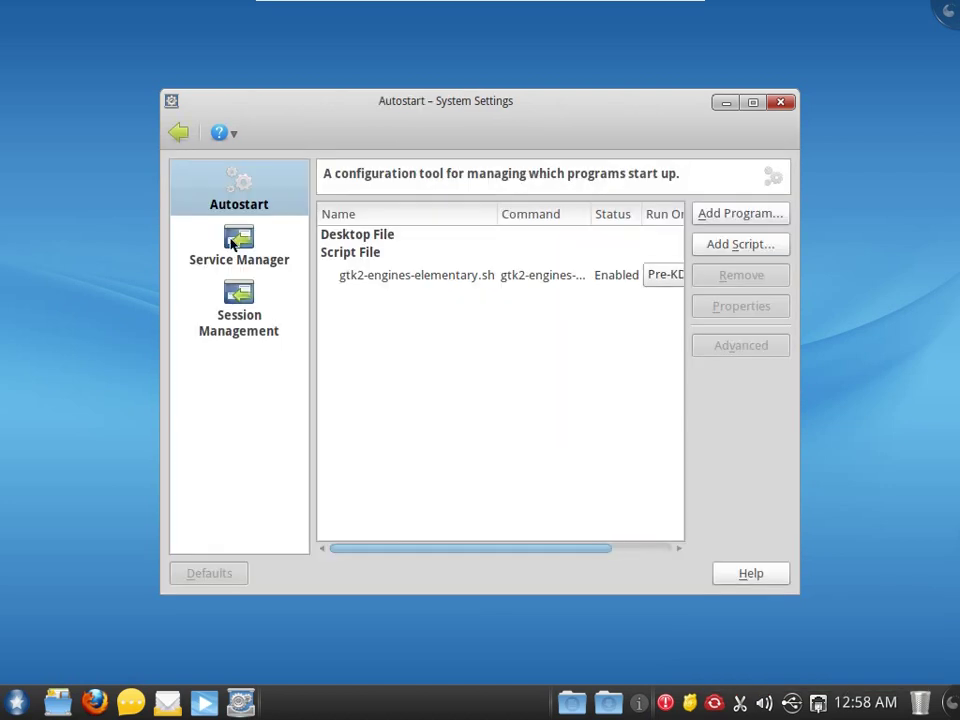
{"action": "left_click", "coordinate": [233, 245]}
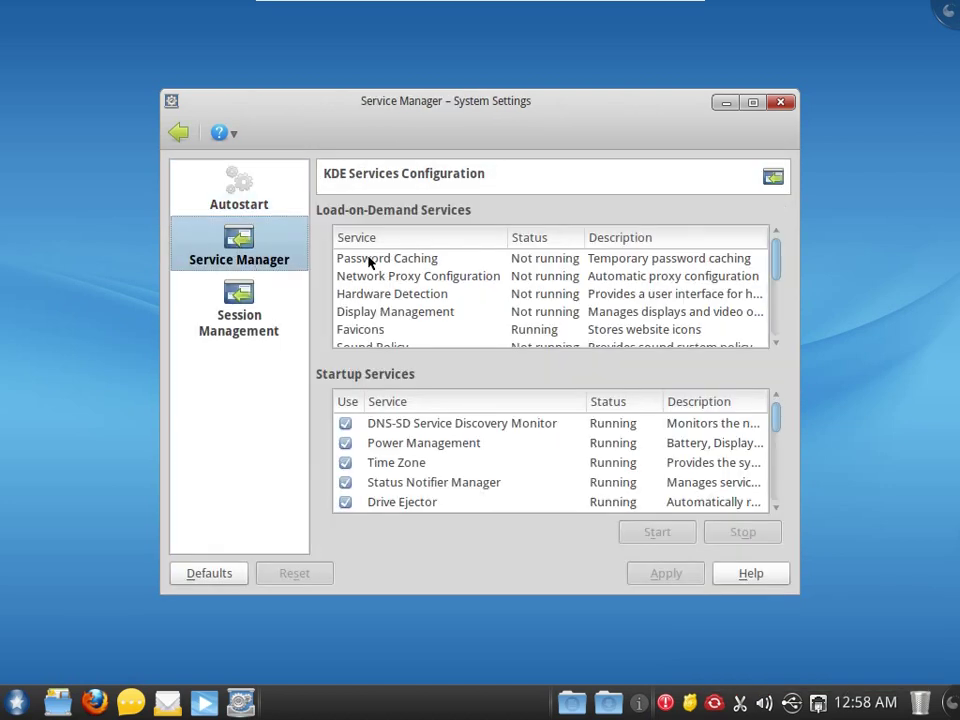
{"action": "scroll", "coordinate": [395, 280], "scroll_direction": "down", "scroll_amount": 5}
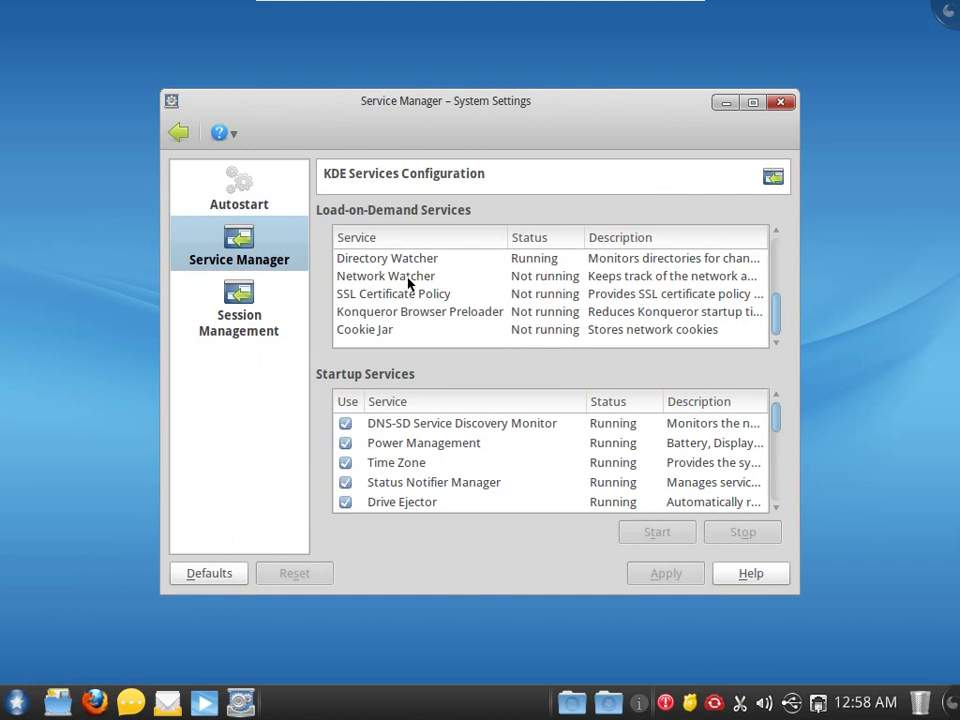
{"action": "scroll", "coordinate": [408, 284], "scroll_direction": "up", "scroll_amount": 3}
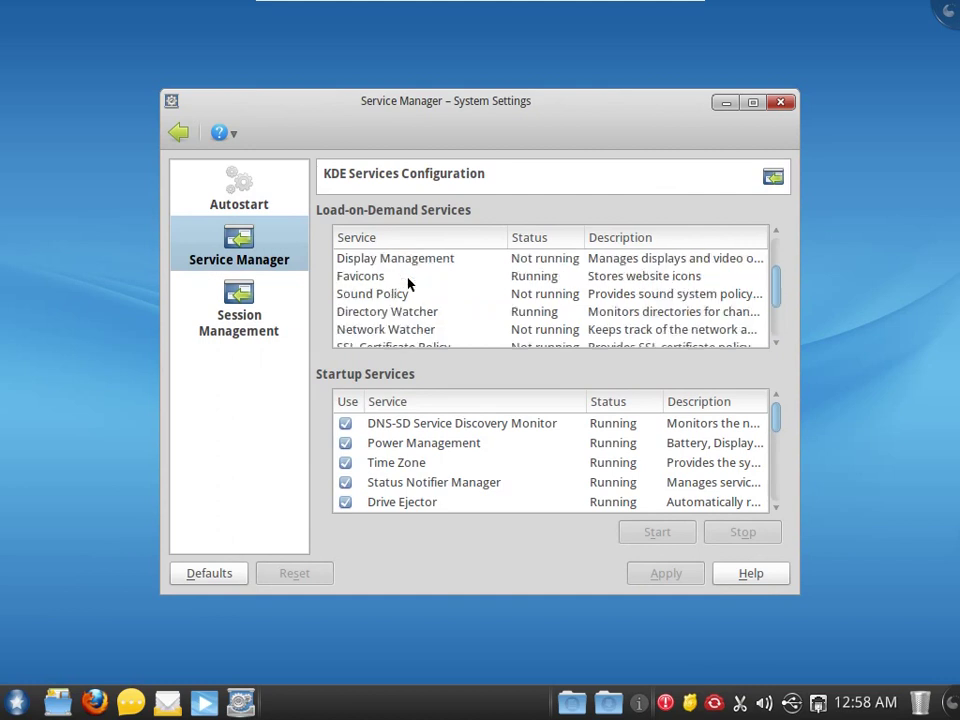
{"action": "left_click", "coordinate": [447, 428]}
{"action": "scroll", "coordinate": [480, 478], "scroll_direction": "down", "scroll_amount": 4}
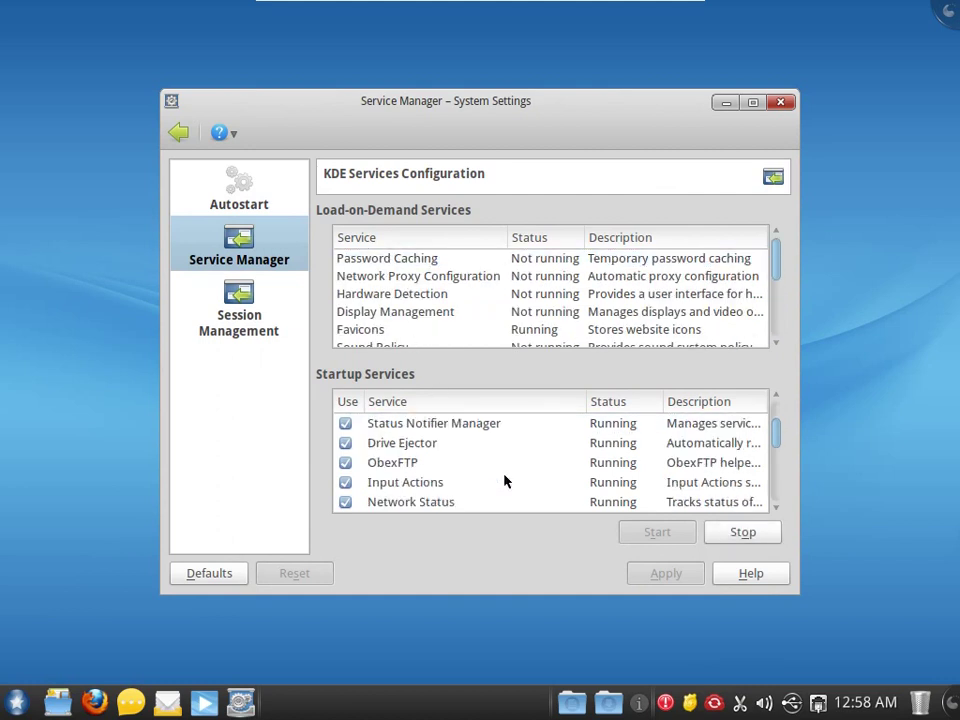
{"action": "left_click", "coordinate": [489, 503]}
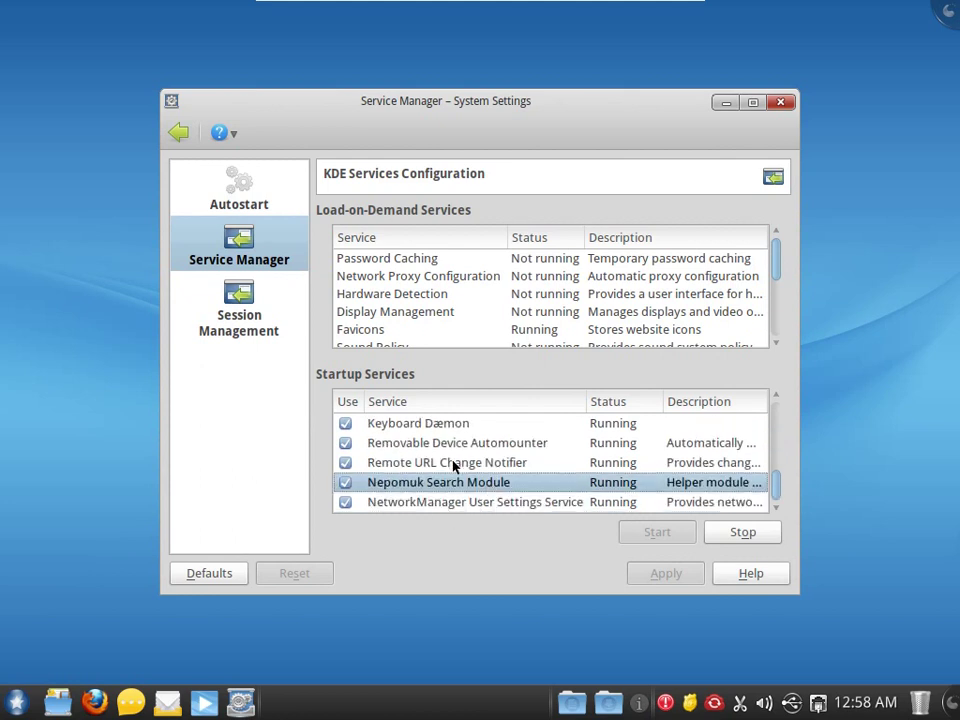
- Review the Session Management settings unchanged and close System Settings
{"action": "left_click", "coordinate": [231, 314]}
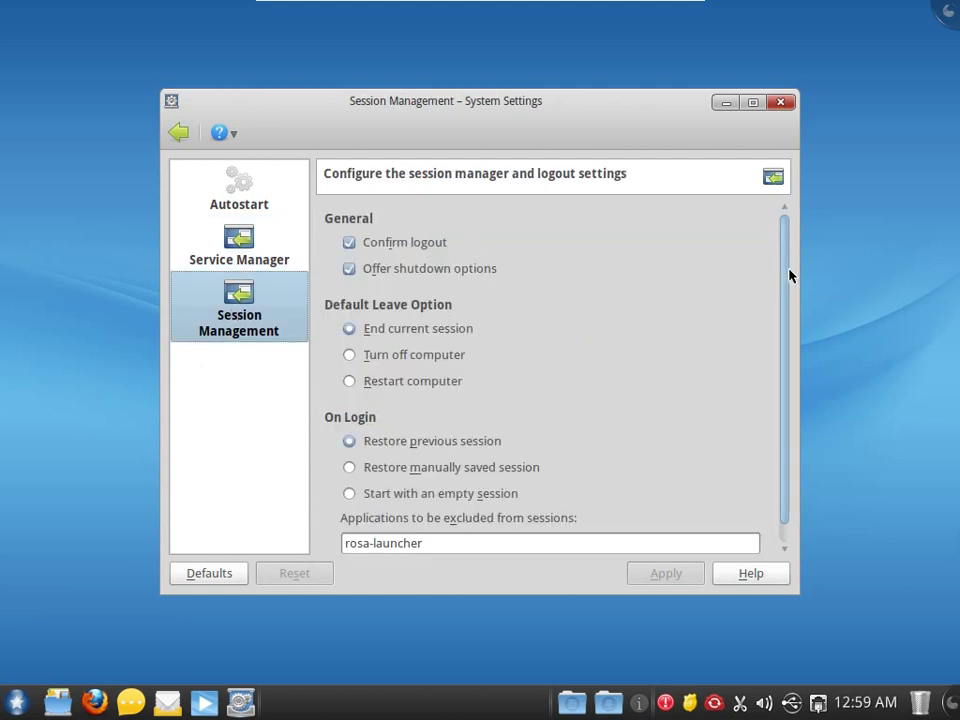
{"action": "scroll", "coordinate": [782, 317], "scroll_direction": "down", "scroll_amount": 1}
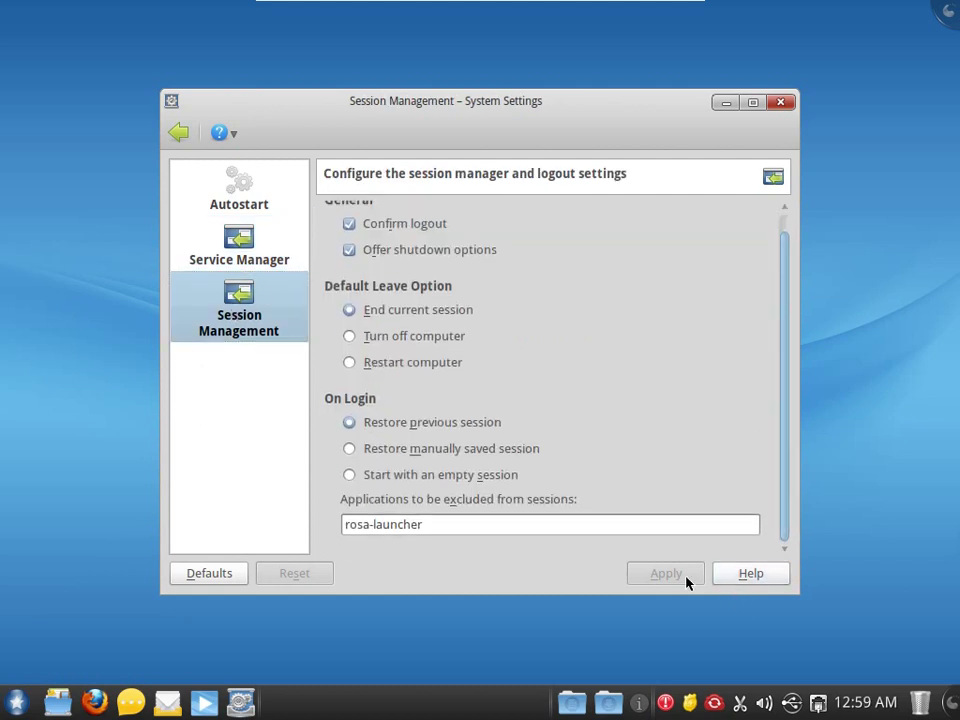
{"action": "left_click", "coordinate": [780, 103]}
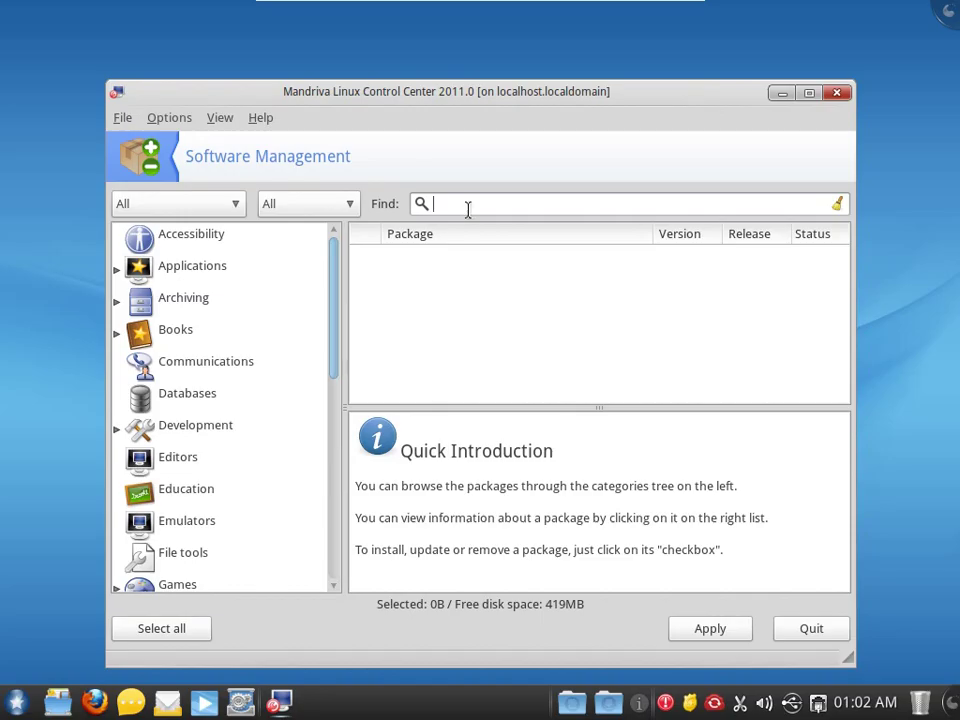
- Search the software packages for 'nepomuk' and browse the results
{"action": "type", "text": "nepomuk"}
{"action": "key", "text": "Return"}
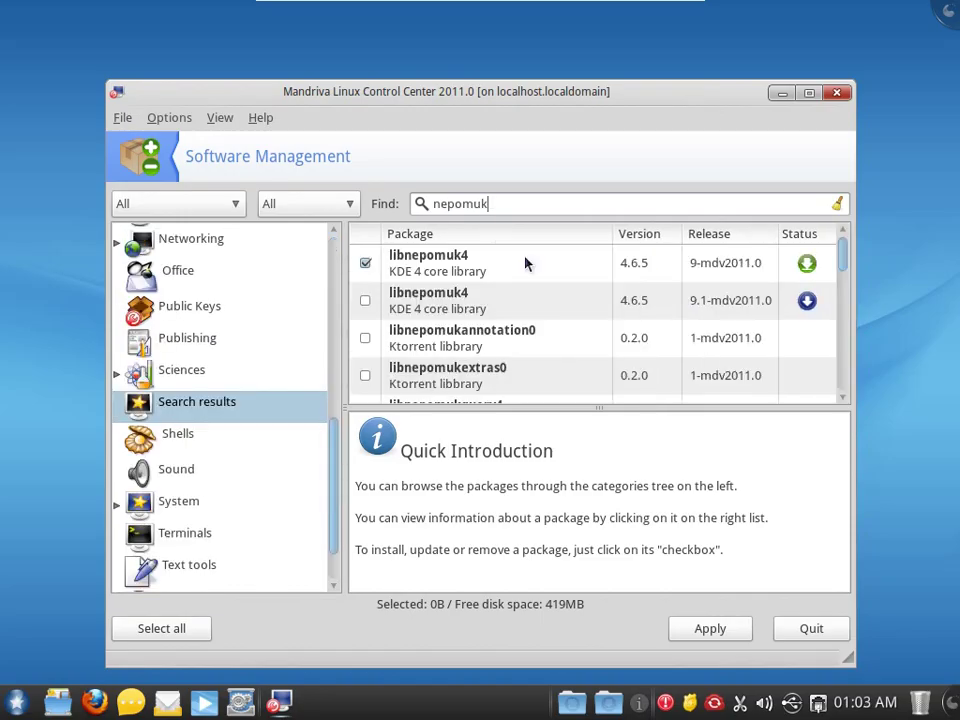
{"action": "scroll", "coordinate": [527, 263], "scroll_direction": "down", "scroll_amount": 5}
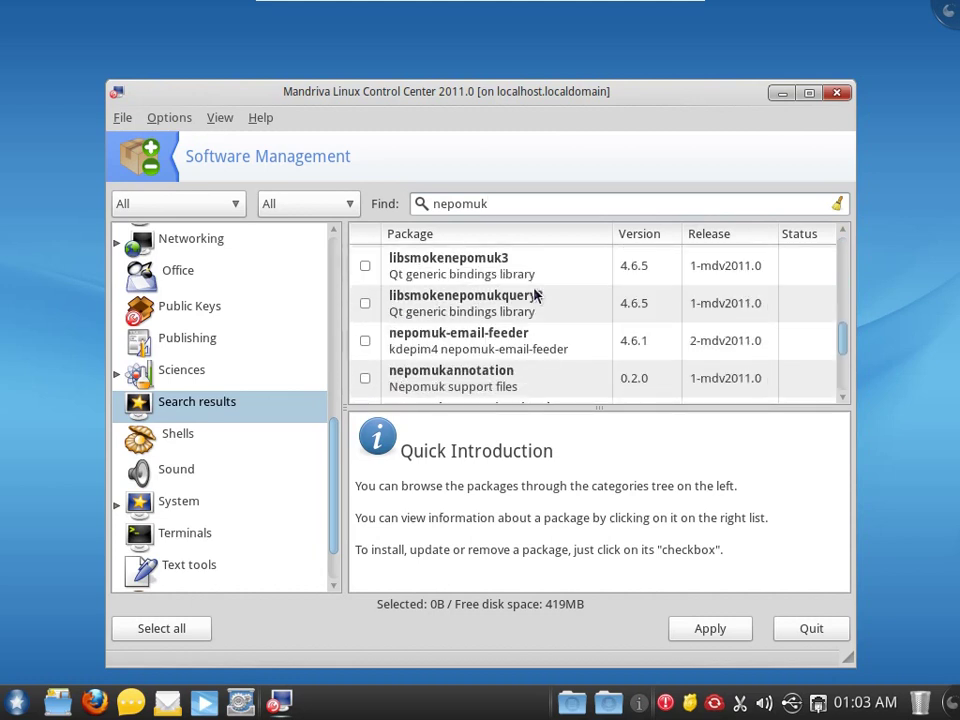
{"action": "scroll", "coordinate": [510, 328], "scroll_direction": "down", "scroll_amount": 2}
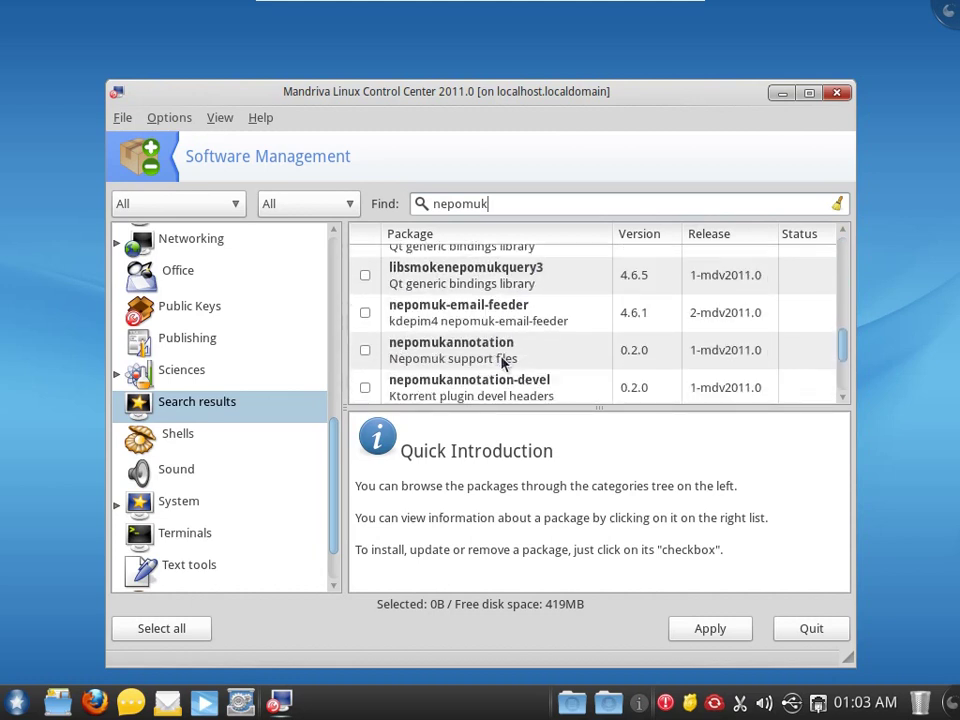
{"action": "scroll", "coordinate": [504, 364], "scroll_direction": "up", "scroll_amount": 1}
{"action": "scroll", "coordinate": [503, 364], "scroll_direction": "down", "scroll_amount": 1}
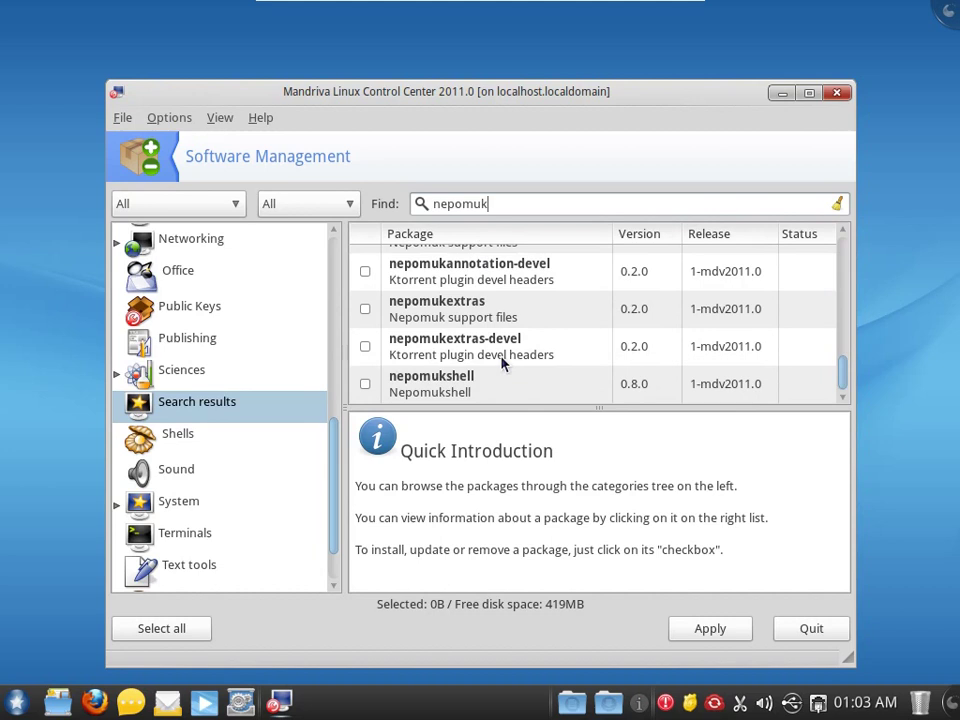
{"action": "scroll", "coordinate": [503, 362], "scroll_direction": "up", "scroll_amount": 5}
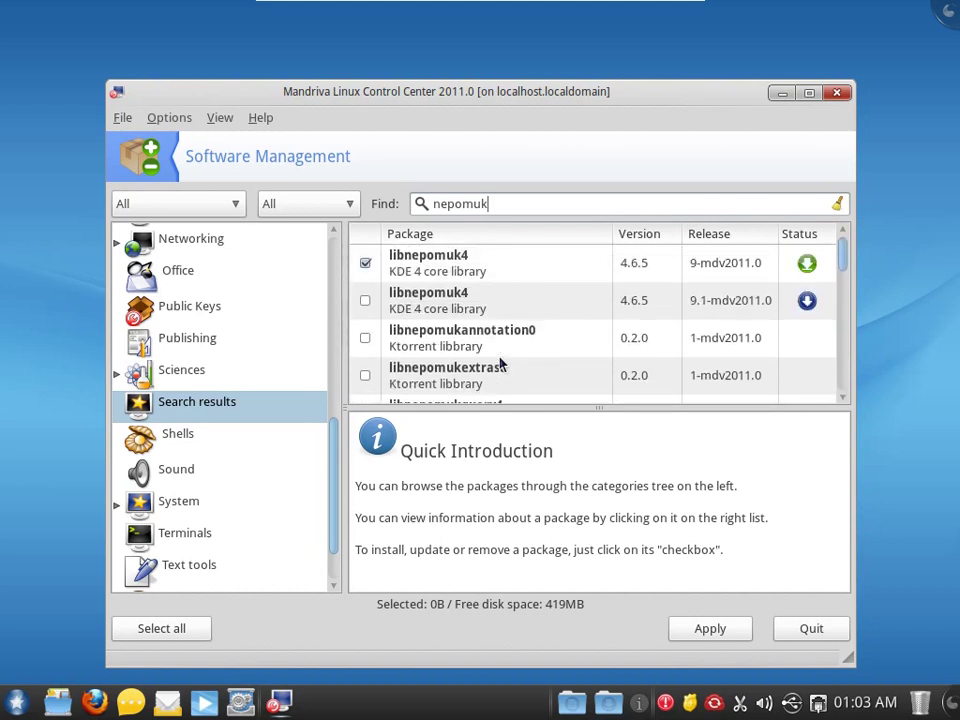
- Inspect the libnepomuk4 and libnepomukquery4 package details, then maximize the package manager window
{"action": "left_click", "coordinate": [426, 261]}
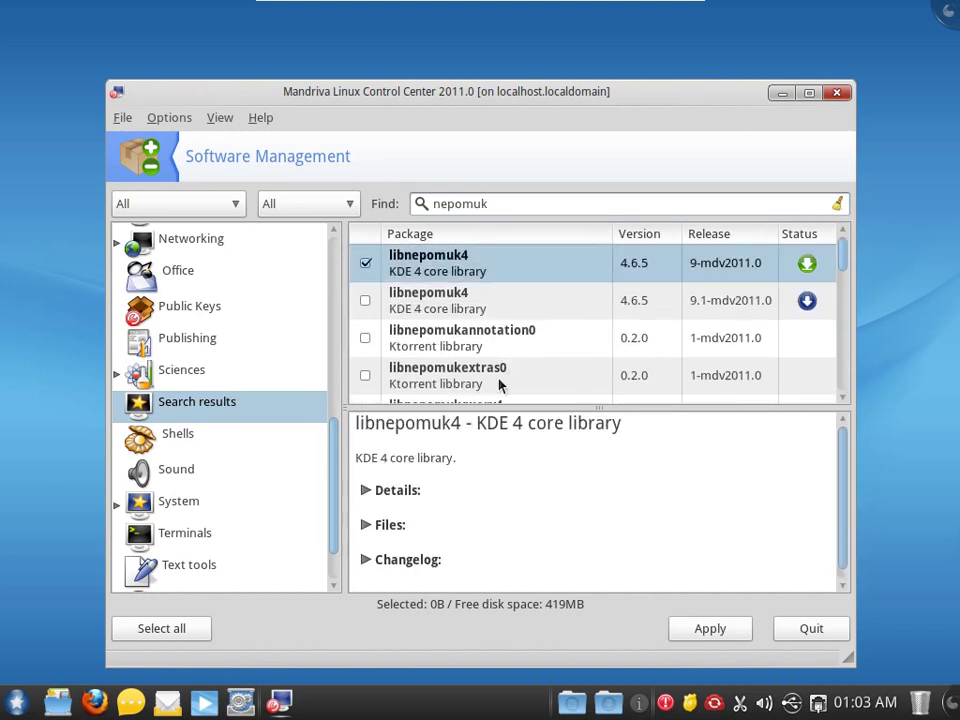
{"action": "scroll", "coordinate": [525, 507], "scroll_direction": "down", "scroll_amount": 1}
{"action": "left_click", "coordinate": [405, 480]}
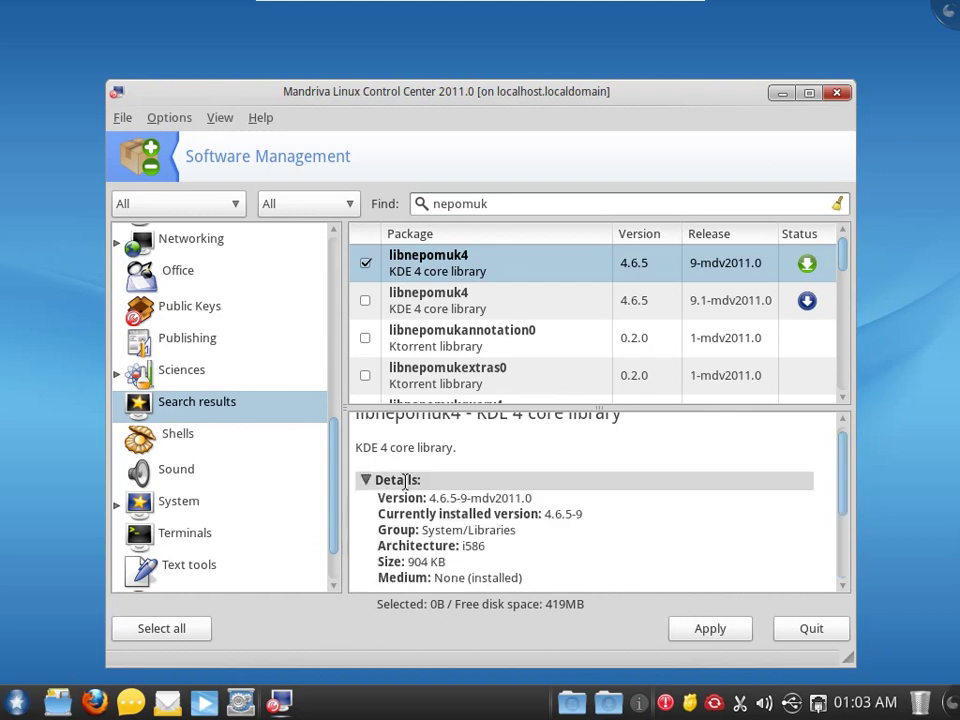
{"action": "scroll", "coordinate": [530, 502], "scroll_direction": "down", "scroll_amount": 3}
{"action": "left_click", "coordinate": [467, 400]}
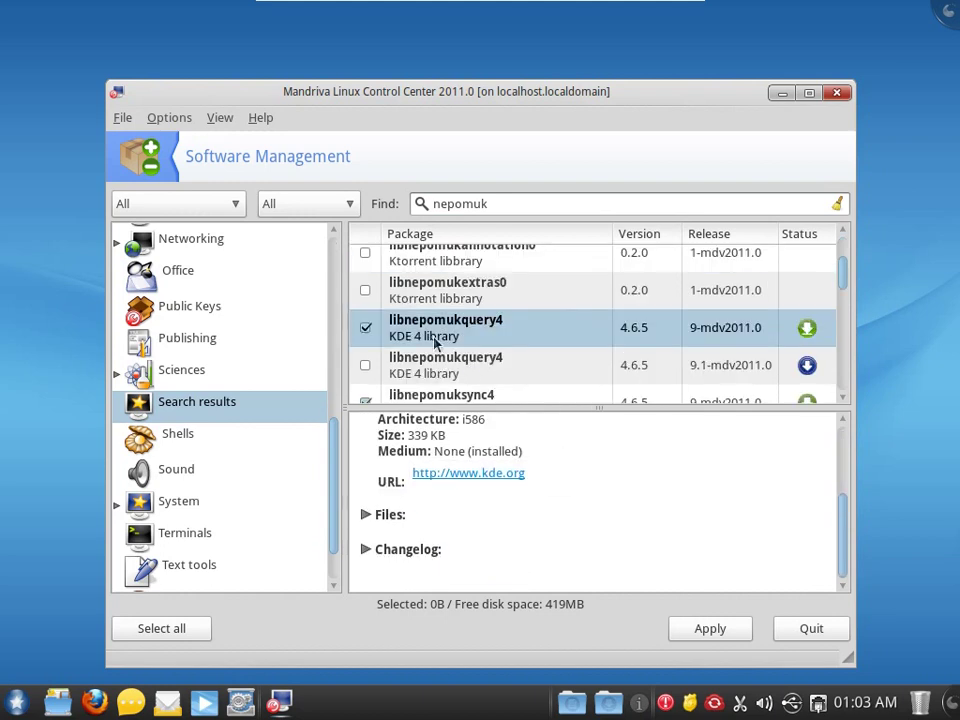
{"action": "left_click", "coordinate": [220, 118]}
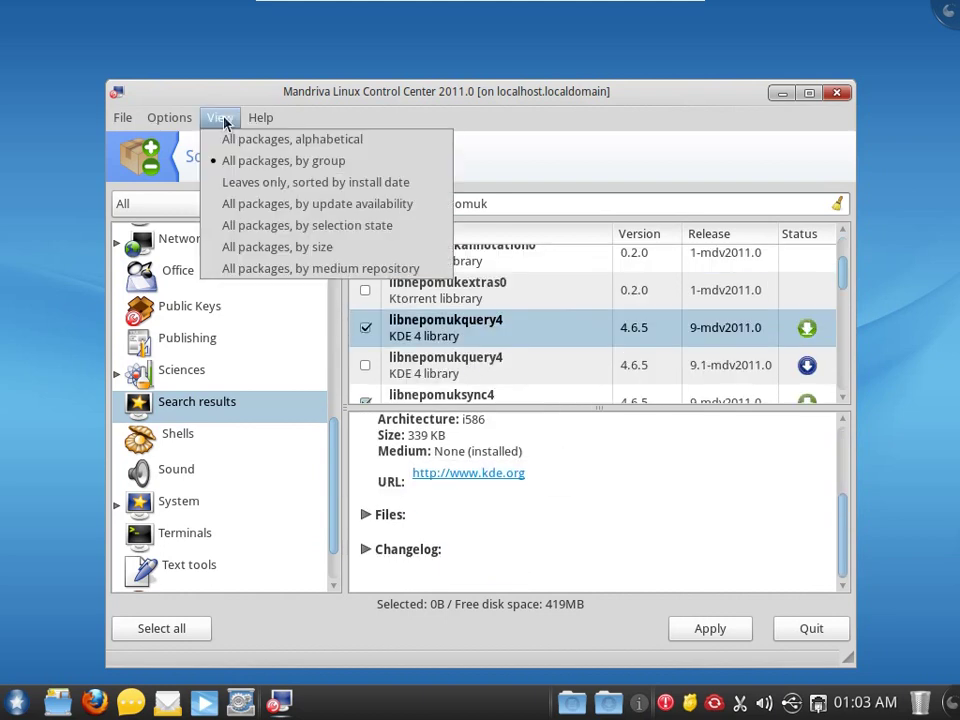
{"action": "mouse_move", "coordinate": [157, 127]}
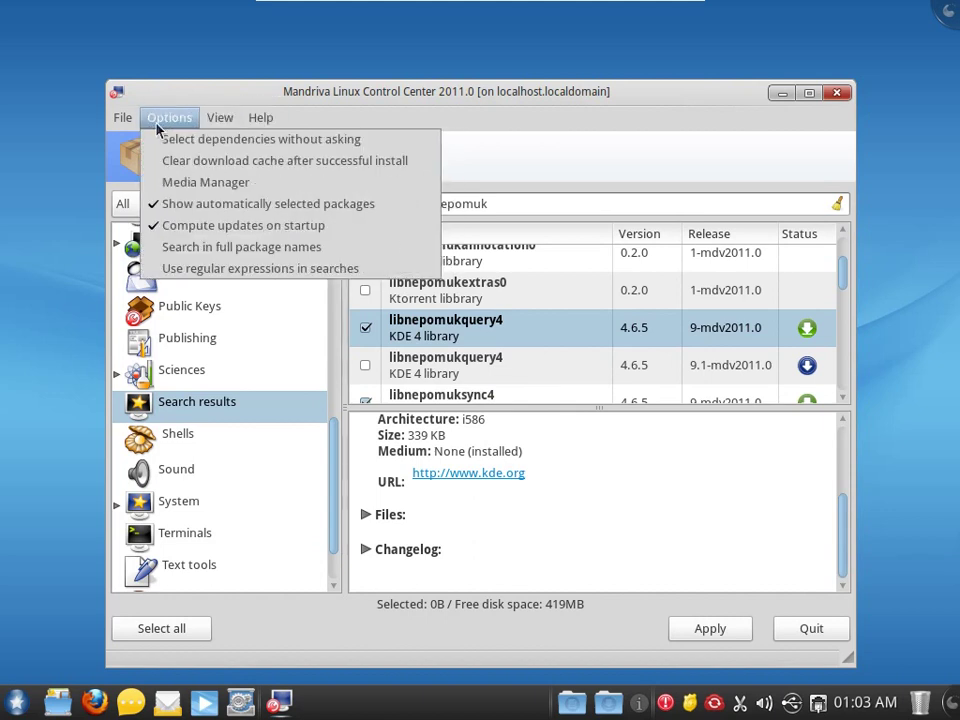
{"action": "left_click", "coordinate": [809, 92]}
{"action": "scroll", "coordinate": [362, 315], "scroll_direction": "down", "scroll_amount": 5}
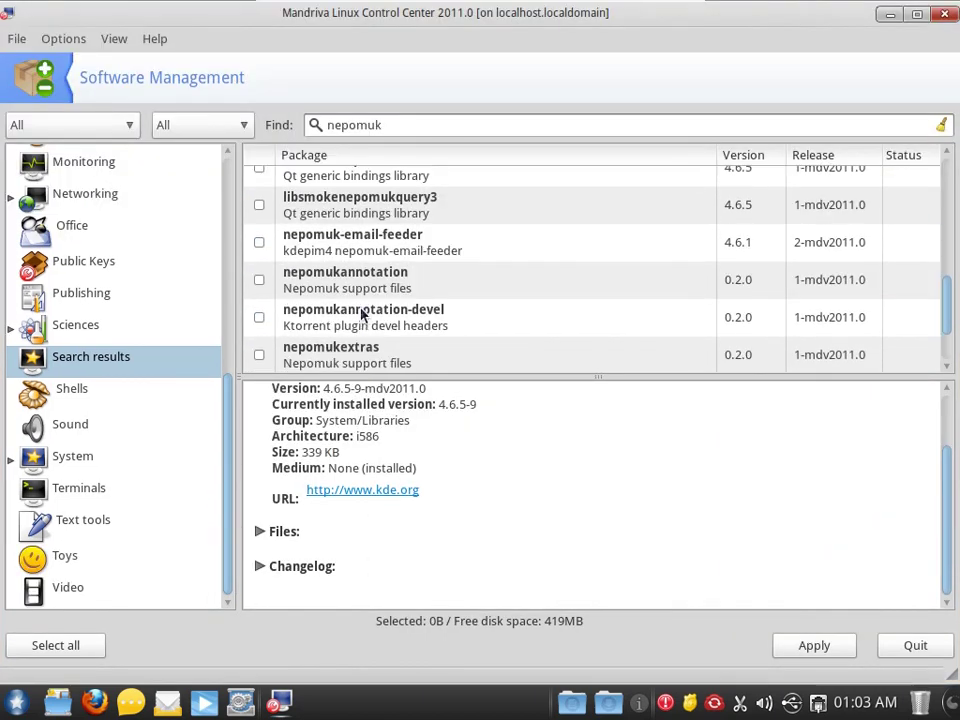
- Inspect the nepomuk-email-feeder package and cancel its Notifications Settings dialog unchanged
{"action": "left_click", "coordinate": [379, 246]}
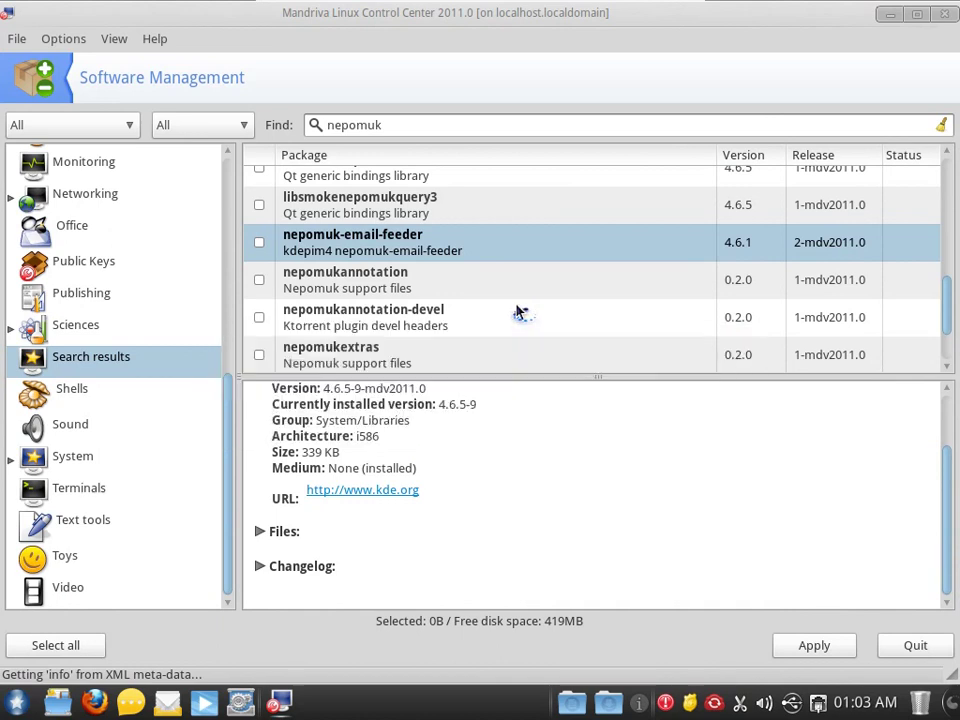
{"action": "scroll", "coordinate": [460, 290], "scroll_direction": "down", "scroll_amount": 2}
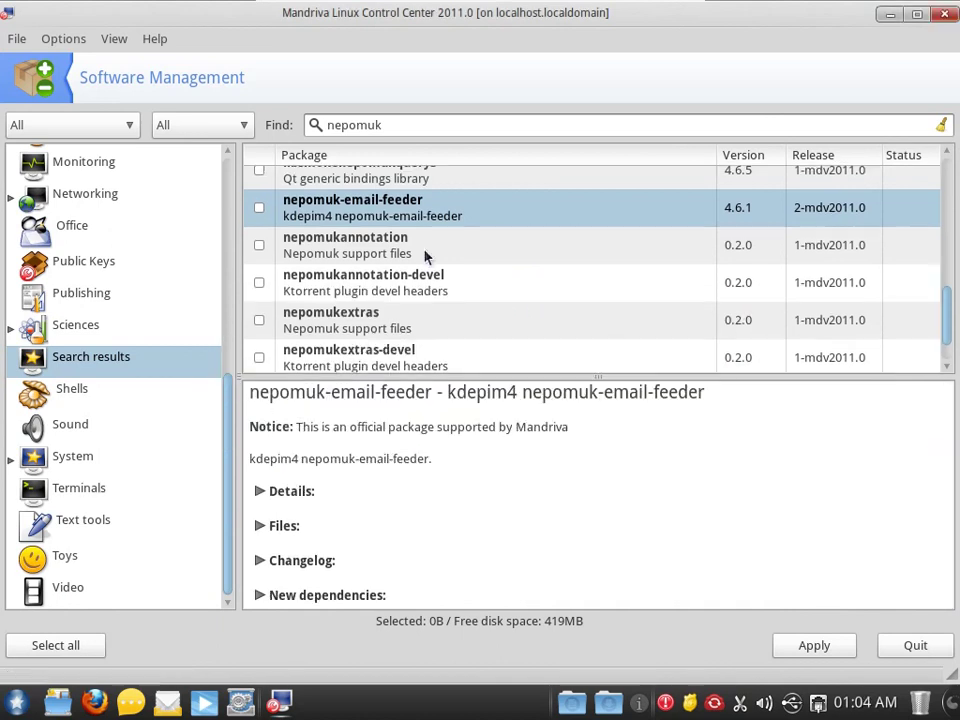
{"action": "left_click", "coordinate": [333, 352]}
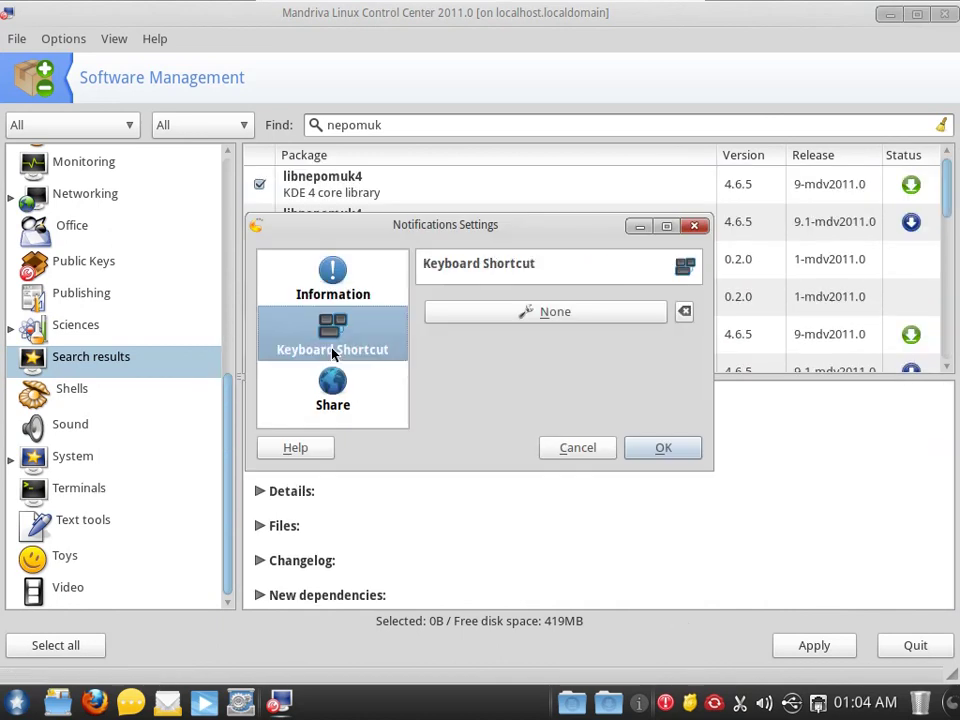
{"action": "left_click", "coordinate": [333, 390]}
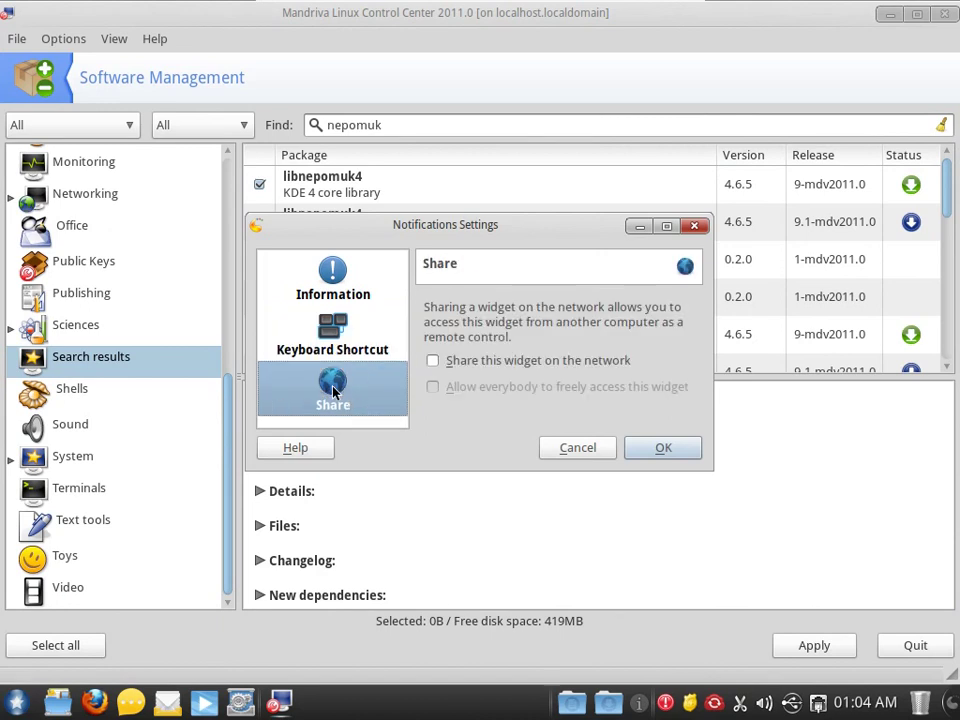
{"action": "left_click", "coordinate": [570, 443]}
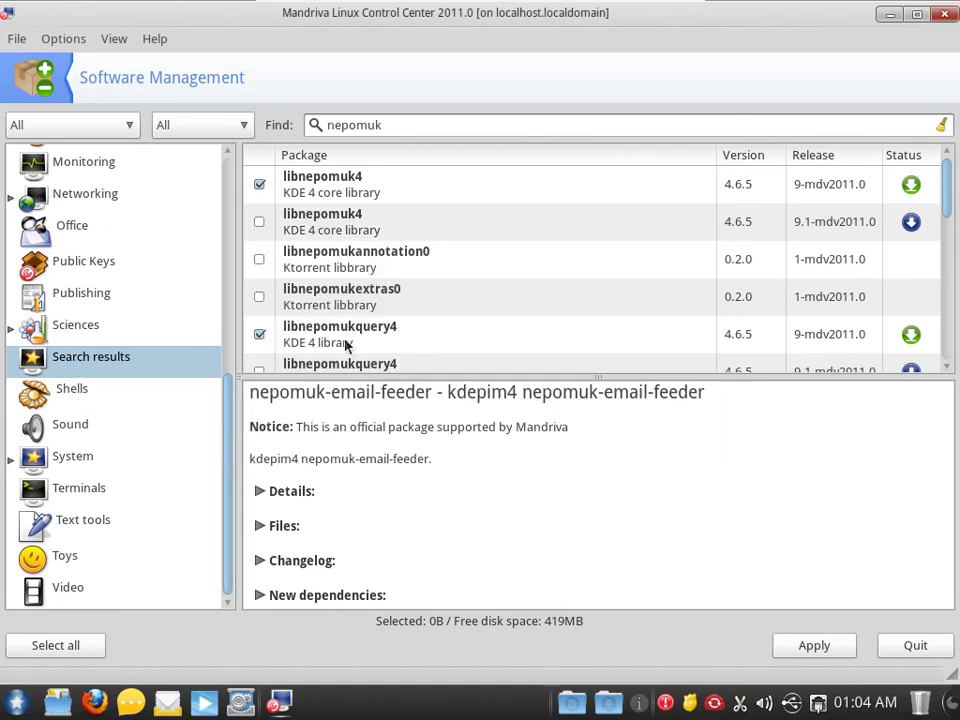
- Sort the nepomuk results by Status and quit package management with File > Quit
{"action": "left_click", "coordinate": [52, 42]}
{"action": "mouse_move", "coordinate": [125, 38]}
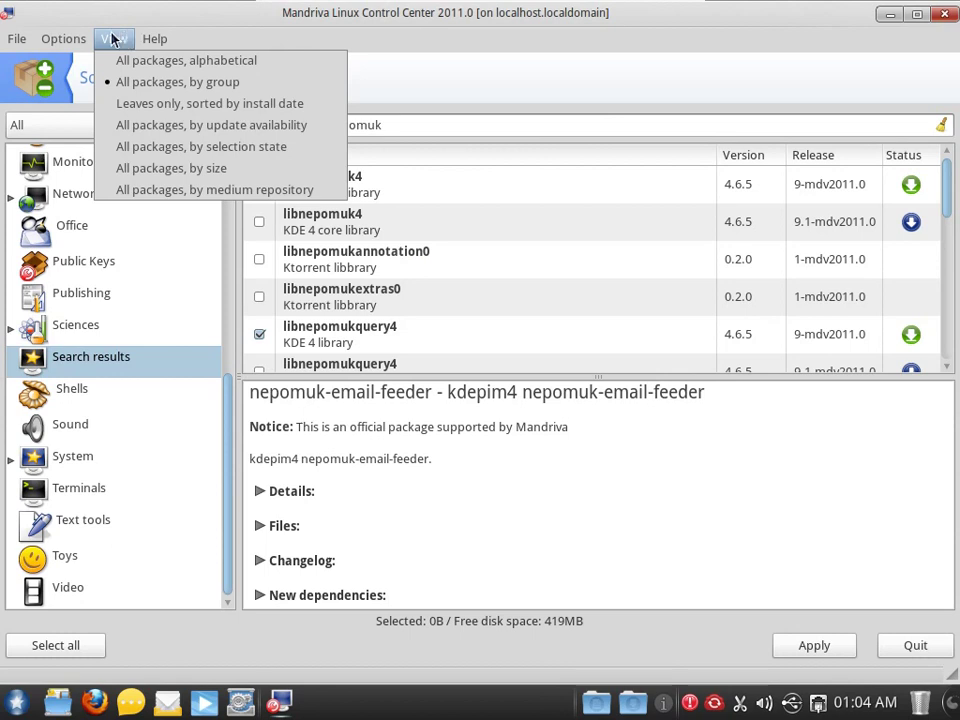
{"action": "left_click", "coordinate": [112, 38]}
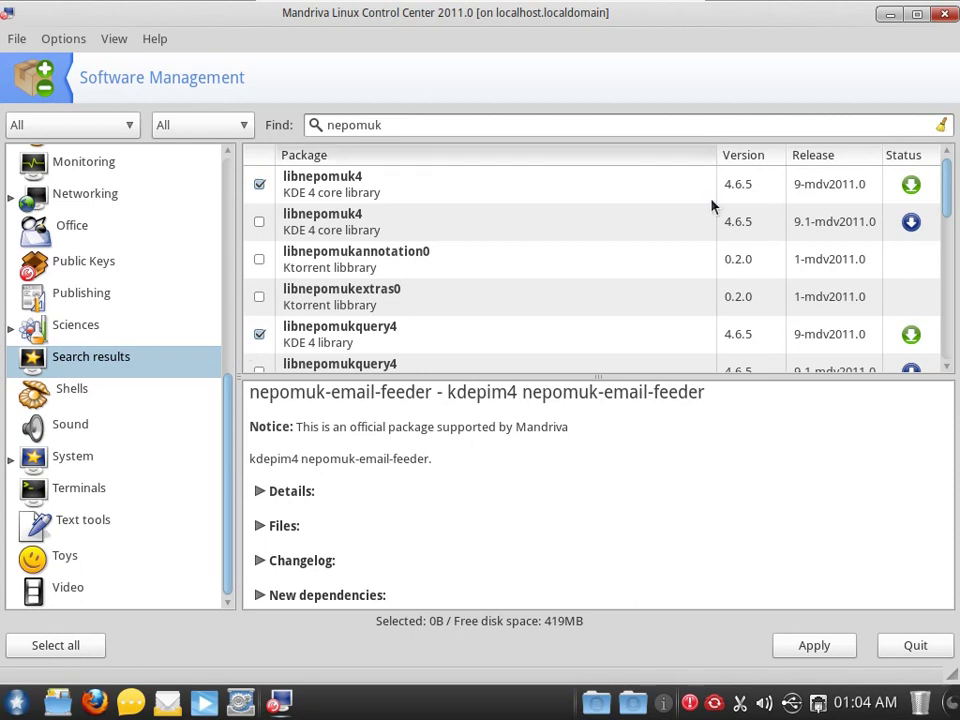
{"action": "left_click", "coordinate": [914, 157]}
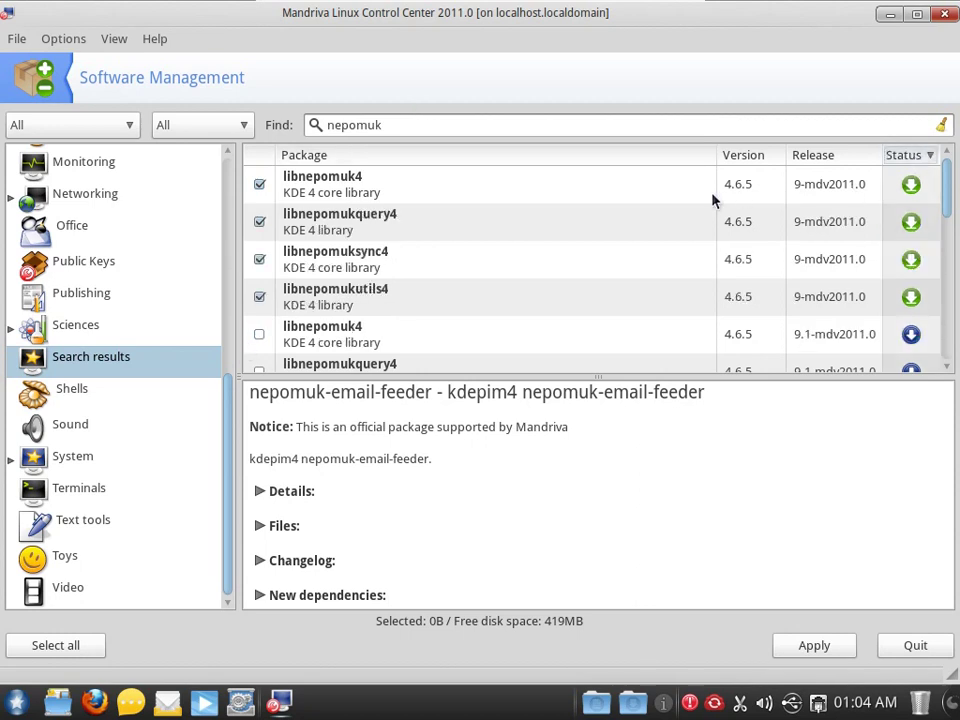
{"action": "left_click", "coordinate": [17, 38]}
{"action": "left_click", "coordinate": [36, 124]}
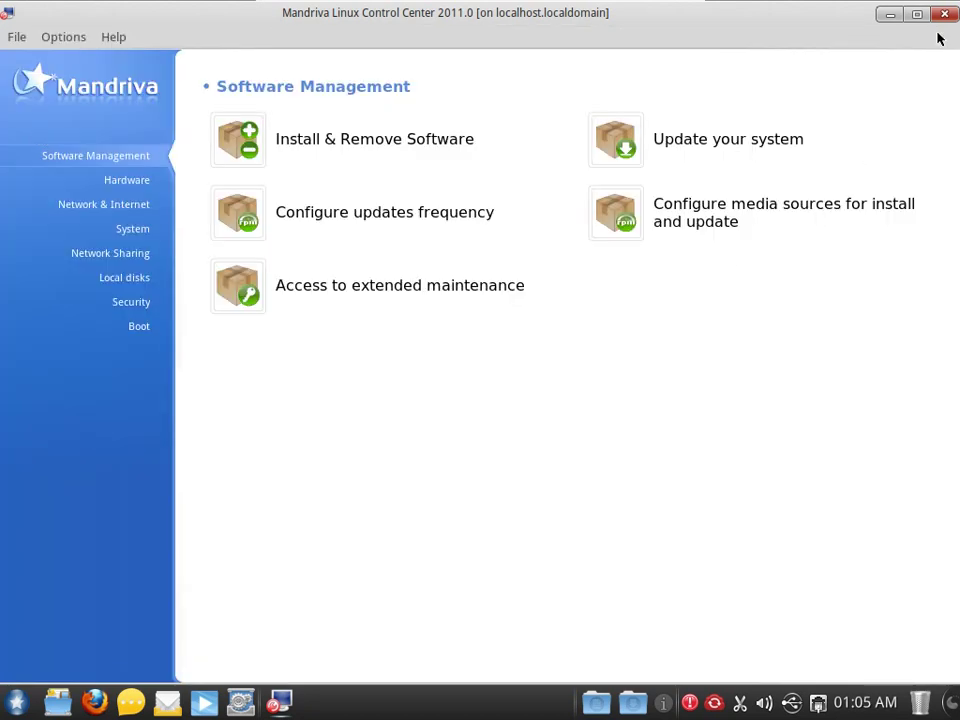
- Close the Control Center and turn off the computer from the launcher's leave options
{"action": "left_click", "coordinate": [945, 14]}
{"action": "left_click", "coordinate": [44, 706]}
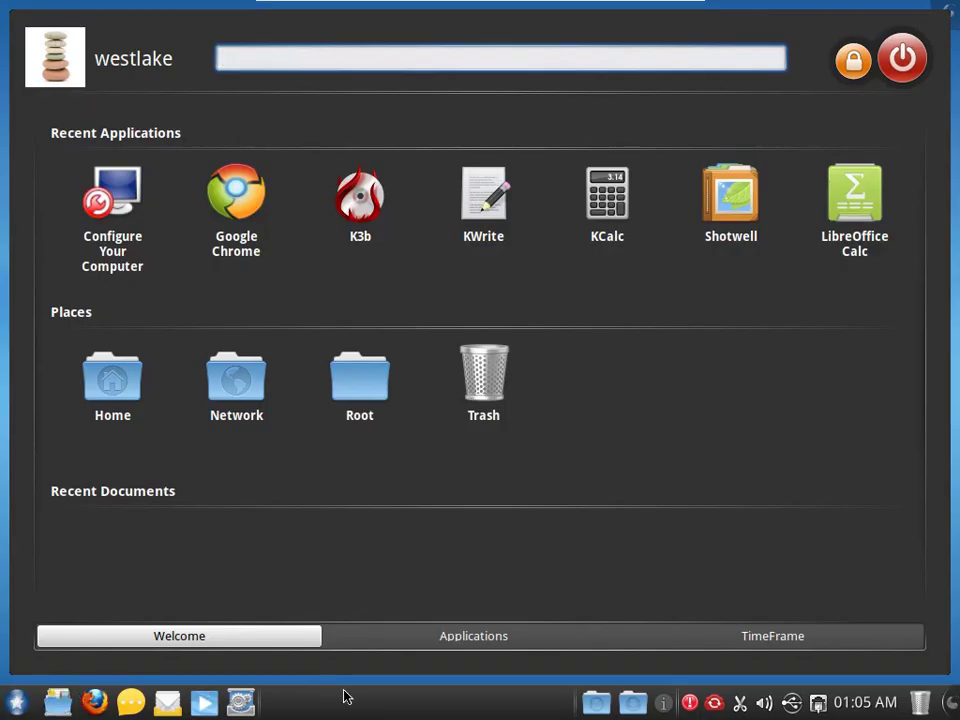
{"action": "left_click", "coordinate": [918, 57]}
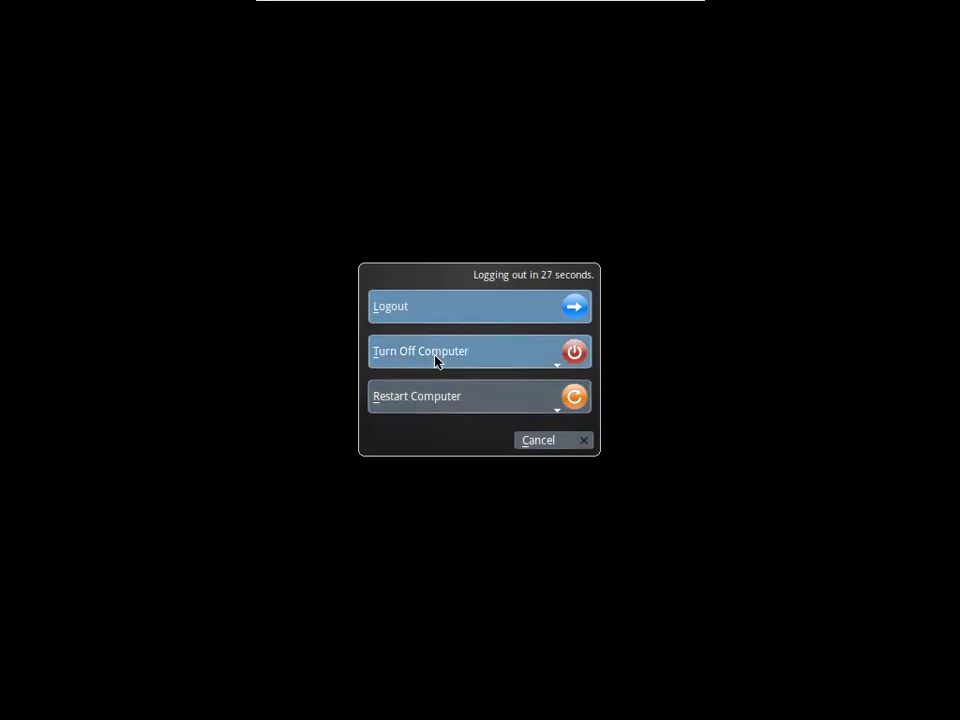
{"action": "left_click", "coordinate": [435, 360]}
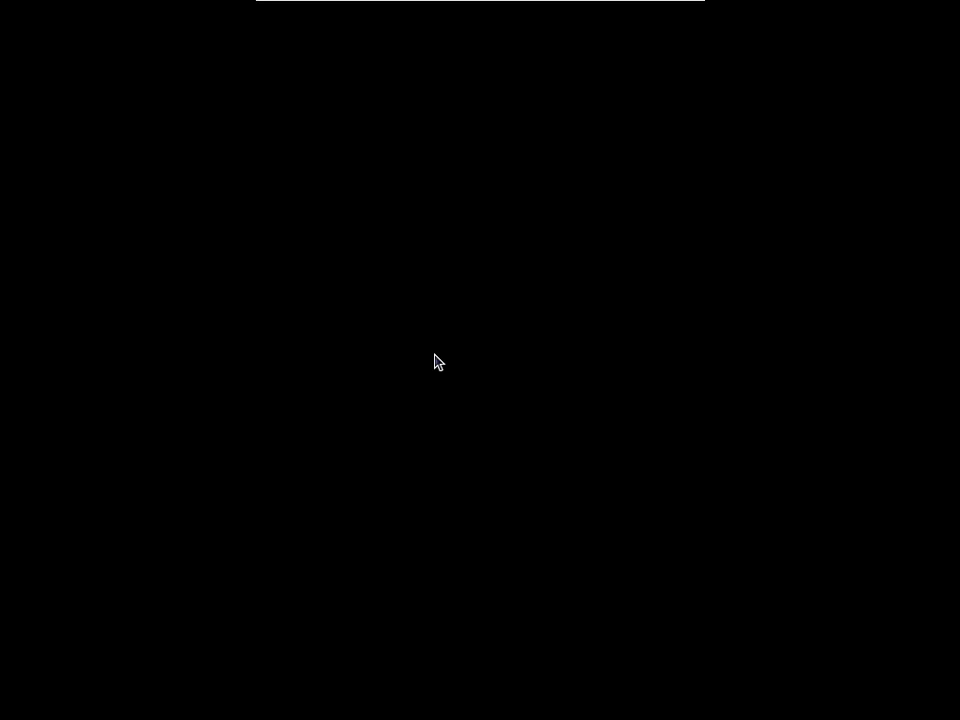